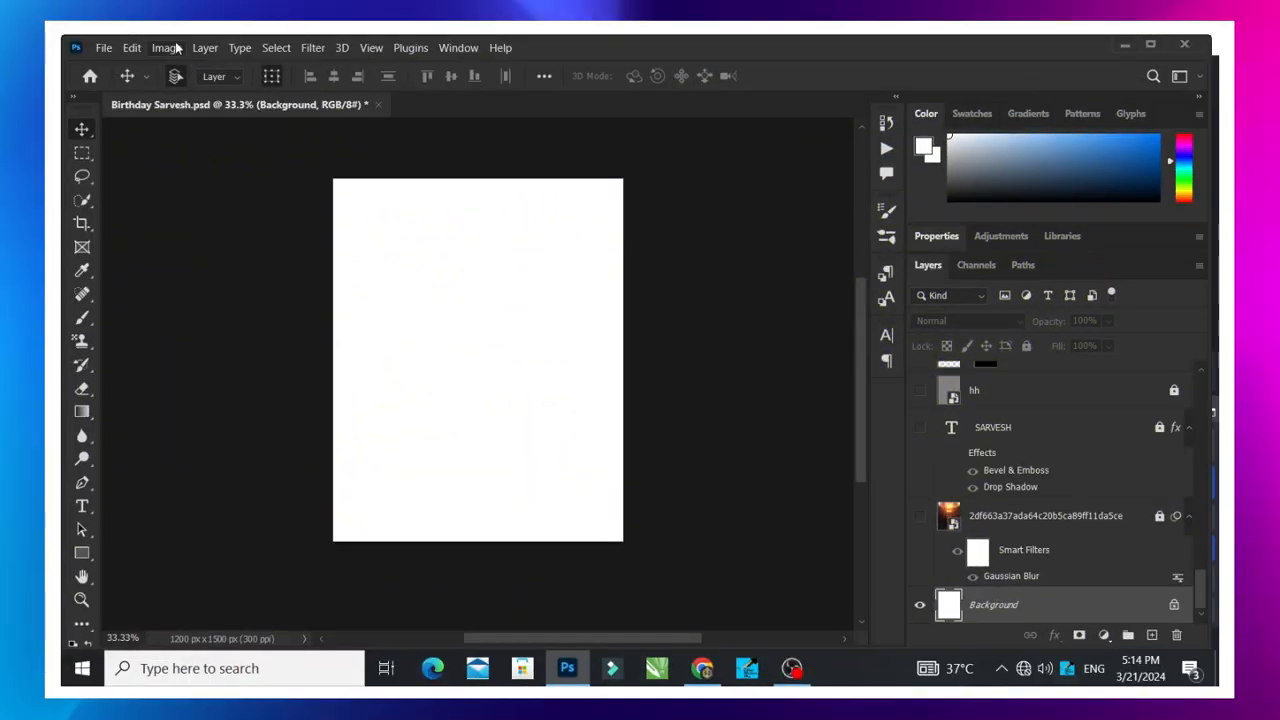
- Examine the document's width, height and resolution in the Image Size settings without changing them
left_click(166, 47)
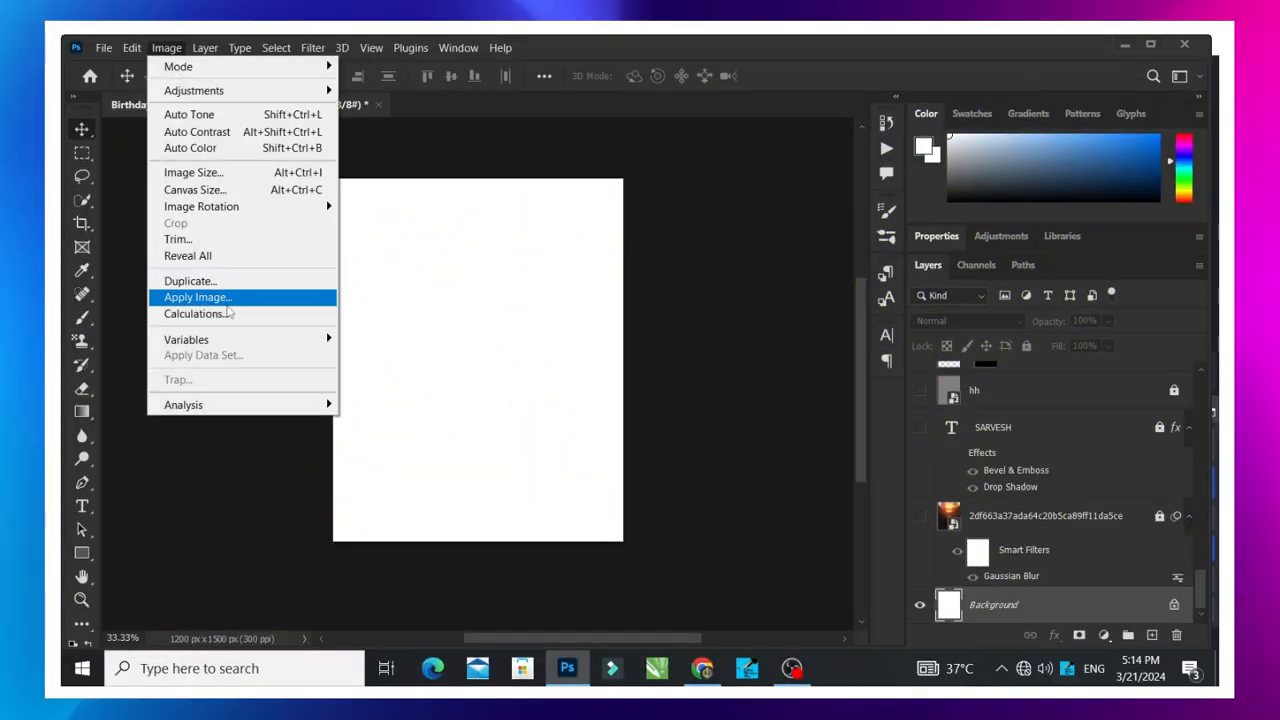
left_click(227, 174)
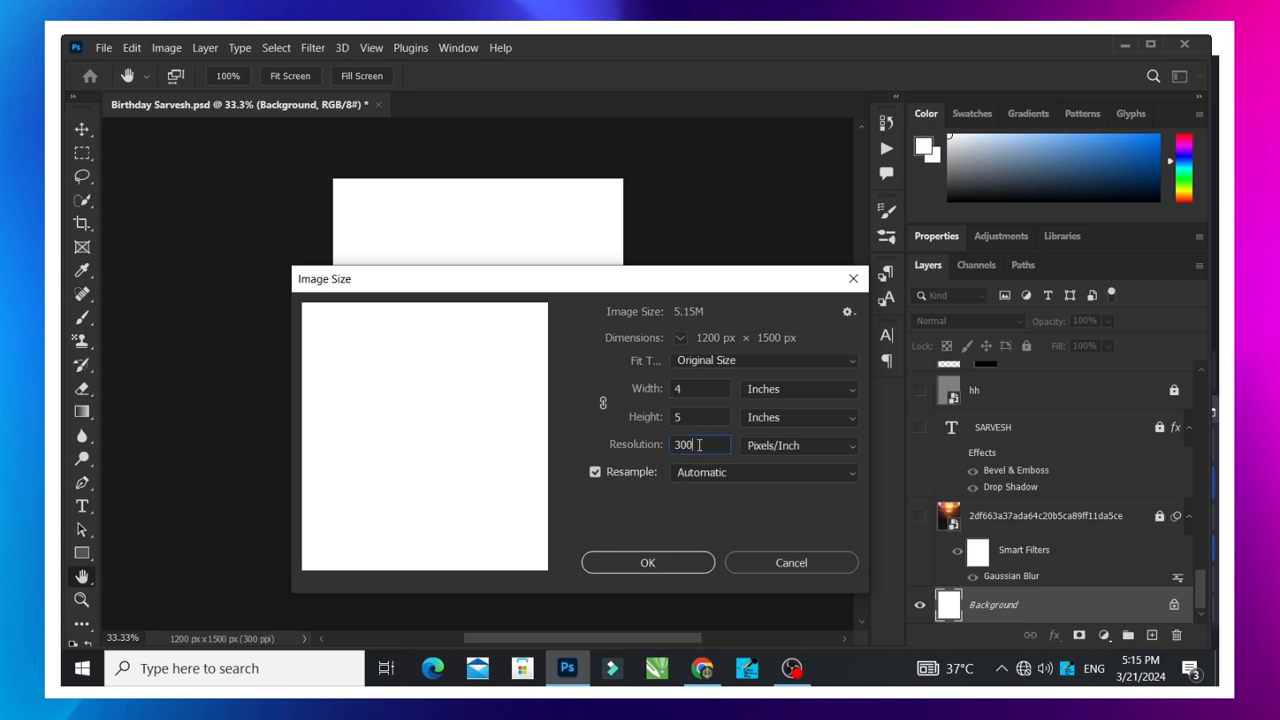
left_click_drag(699, 444, 671, 451)
left_click(853, 278)
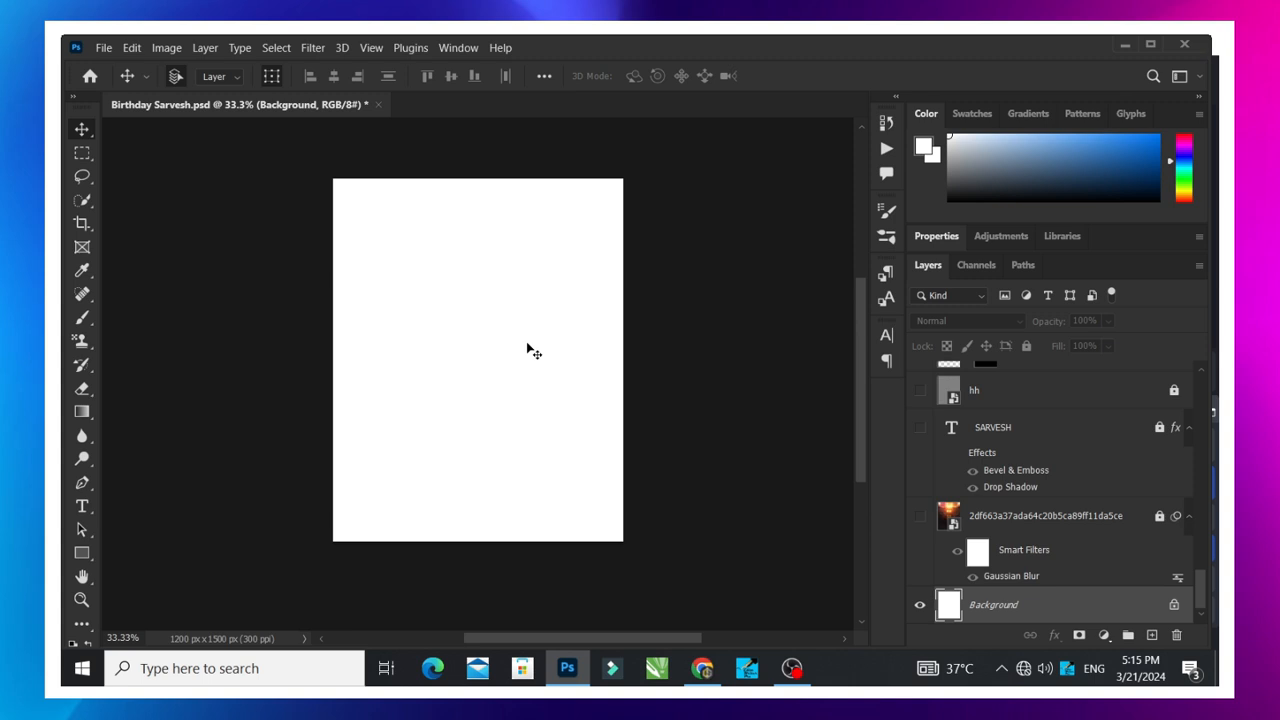
- Show the blurred background image layer directly above the white Background layer, unlock it and select it
left_click(920, 515)
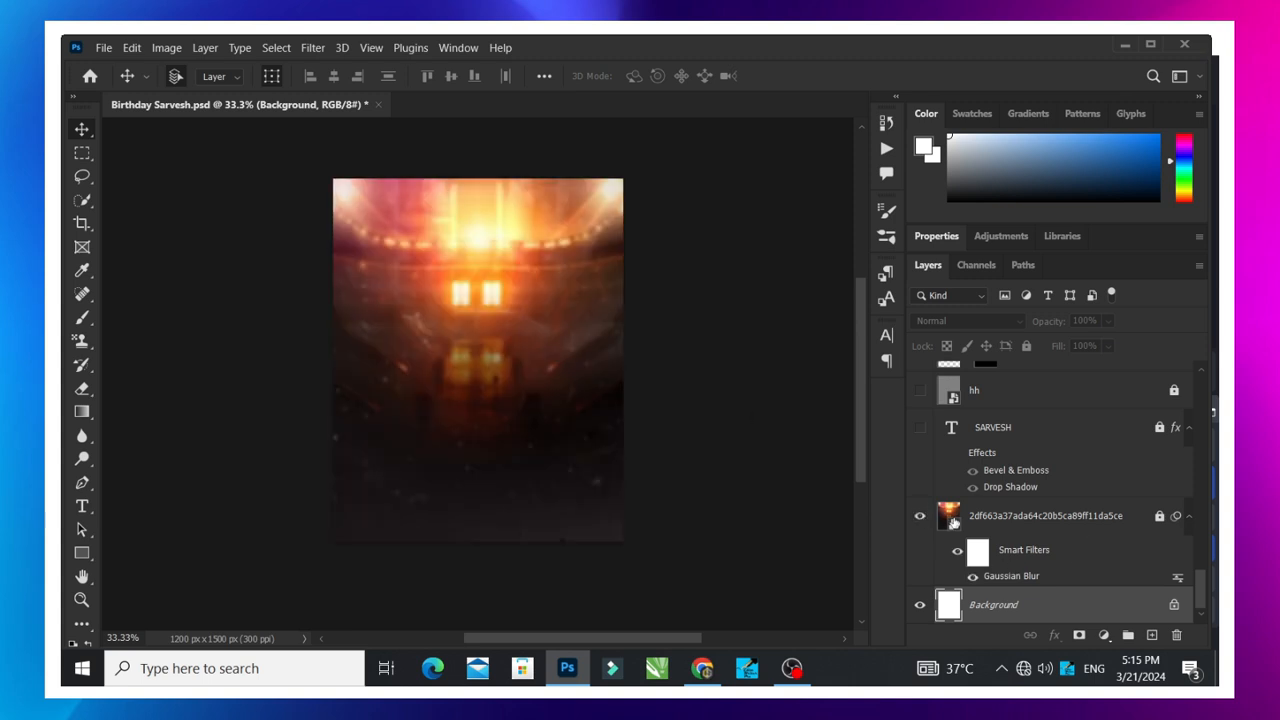
scroll(586, 423, "up", 1)
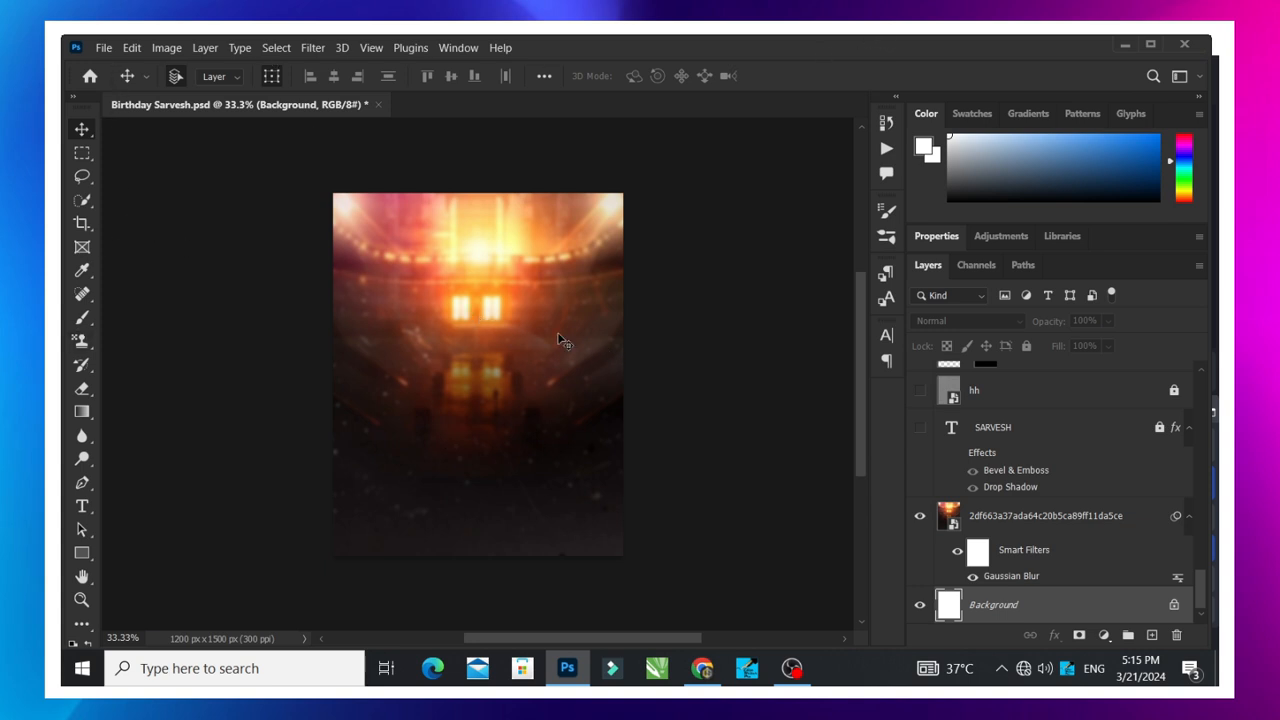
left_click(962, 516)
- Try moving the unlocked background image around the canvas, undoing each move
left_click_drag(550, 313, 443, 330)
key("ctrl+z")
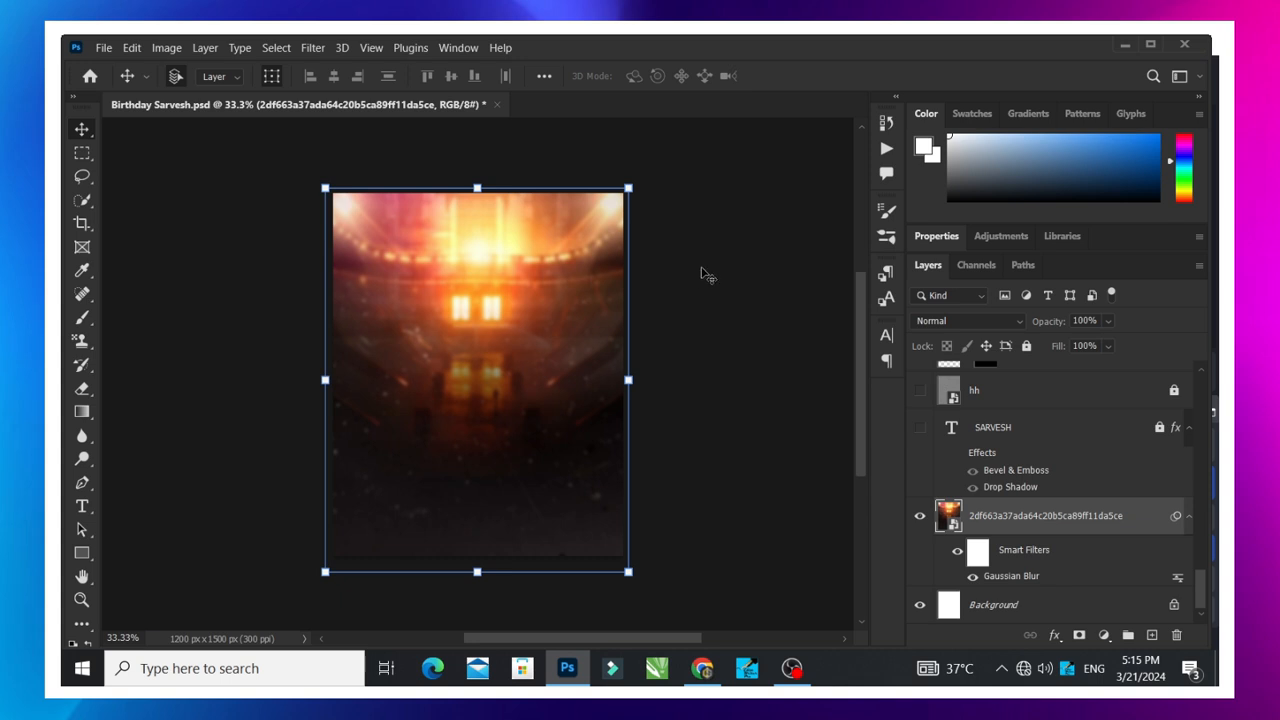
left_click_drag(530, 307, 527, 339)
key("ctrl+z")
left_click(738, 362)
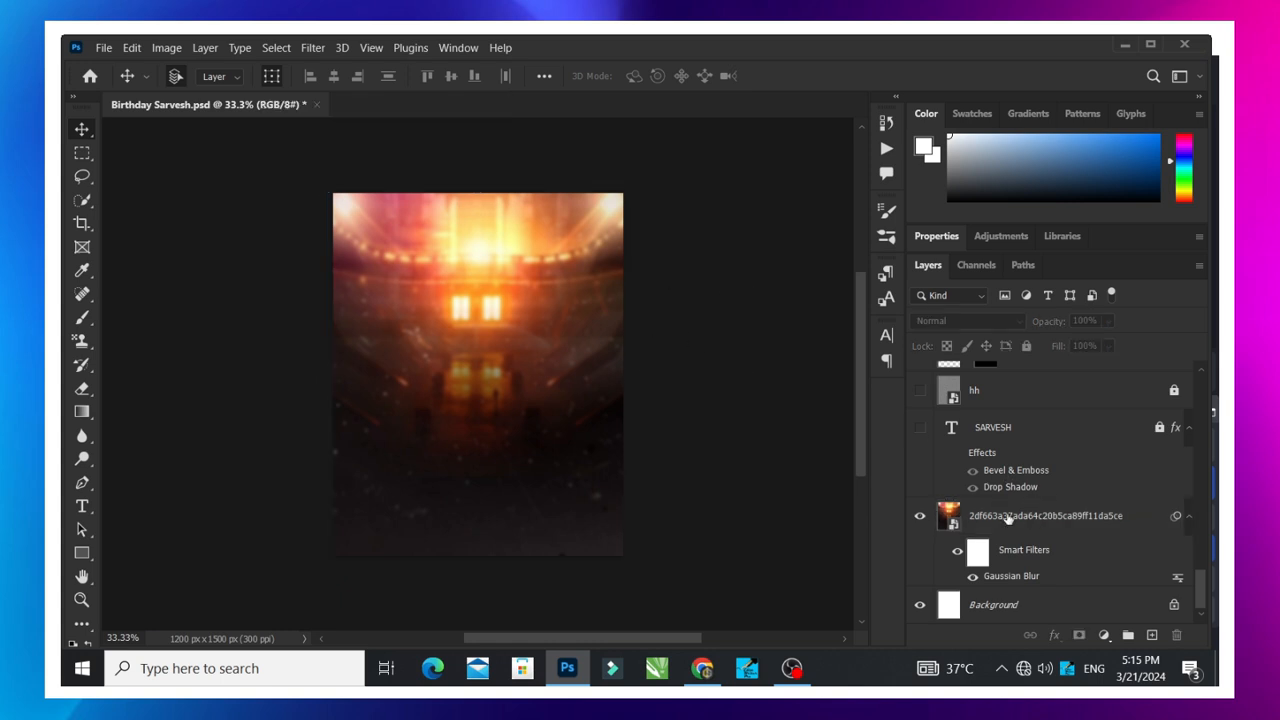
left_click_drag(555, 342, 595, 336)
key("ctrl+z")
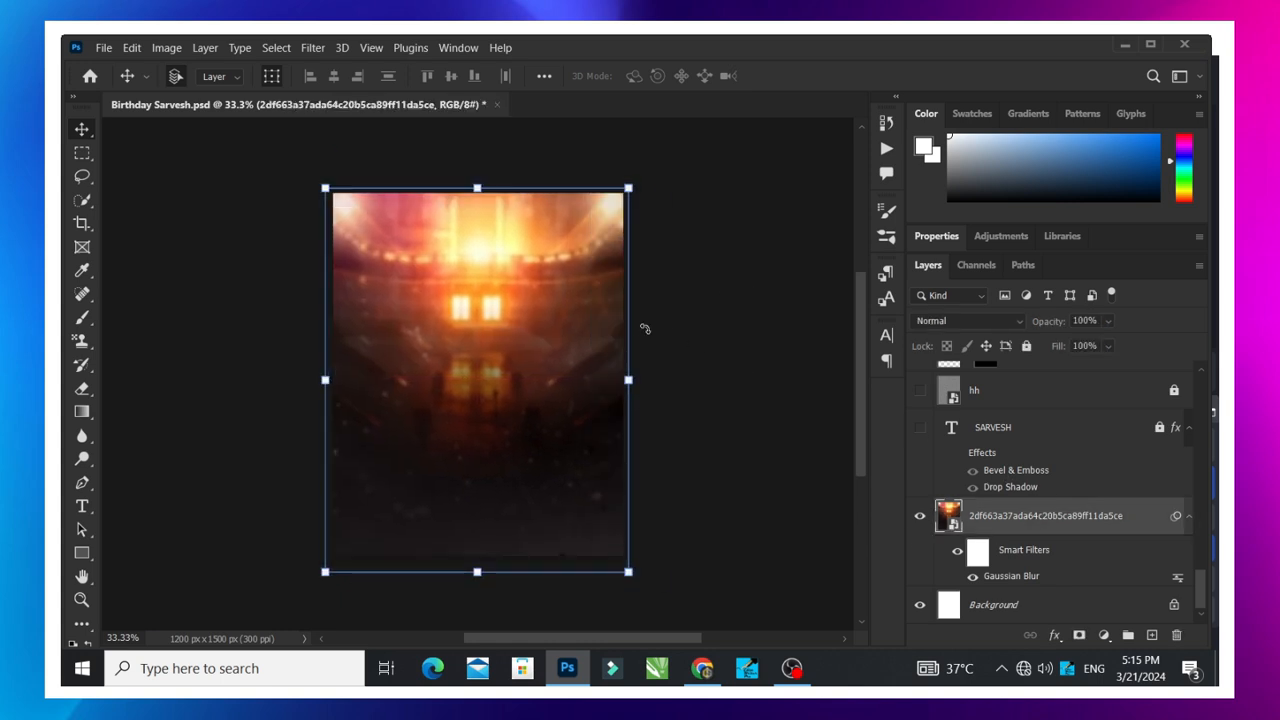
- Lock the background image layer as a trial and unlock it again
left_click(1027, 346)
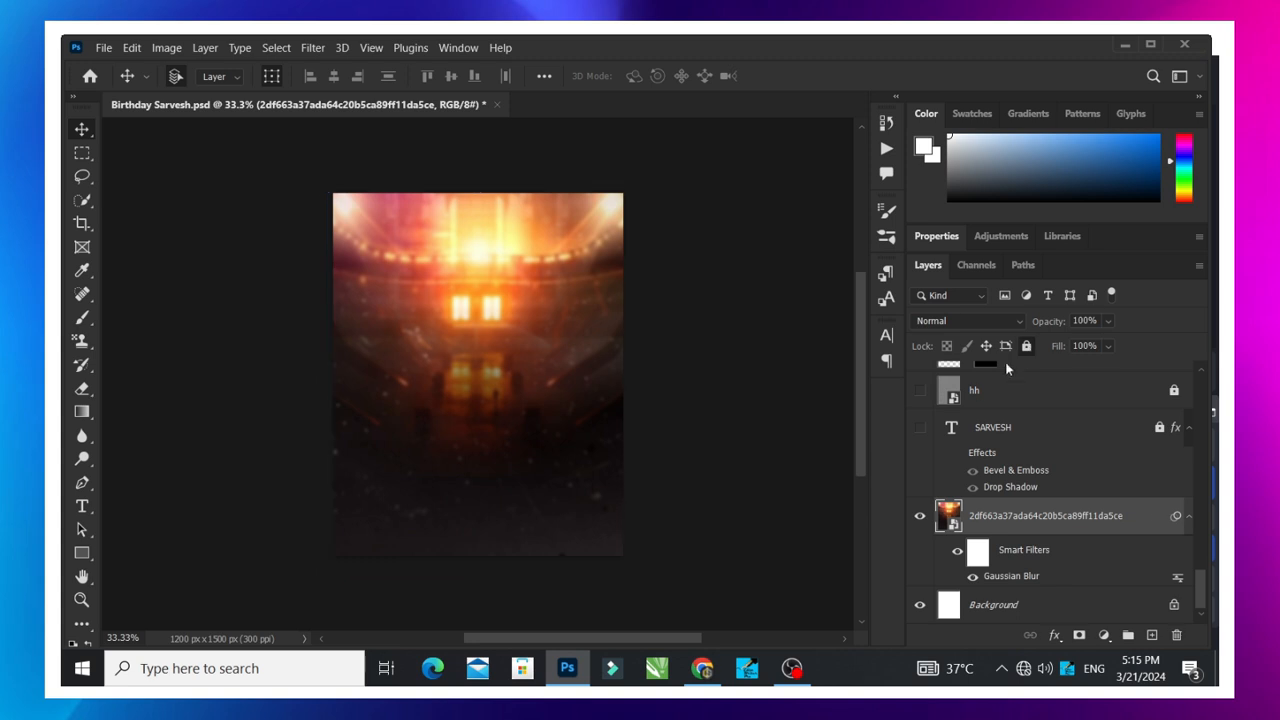
left_click(555, 405)
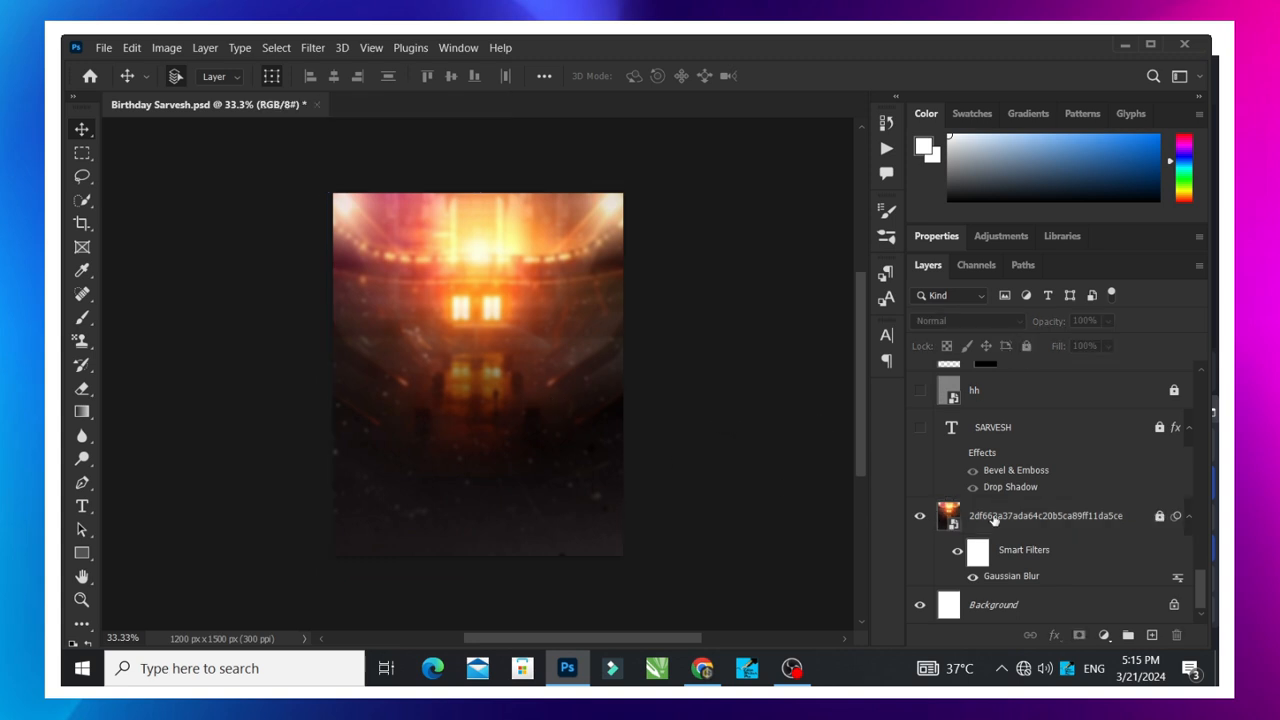
left_click(1077, 519)
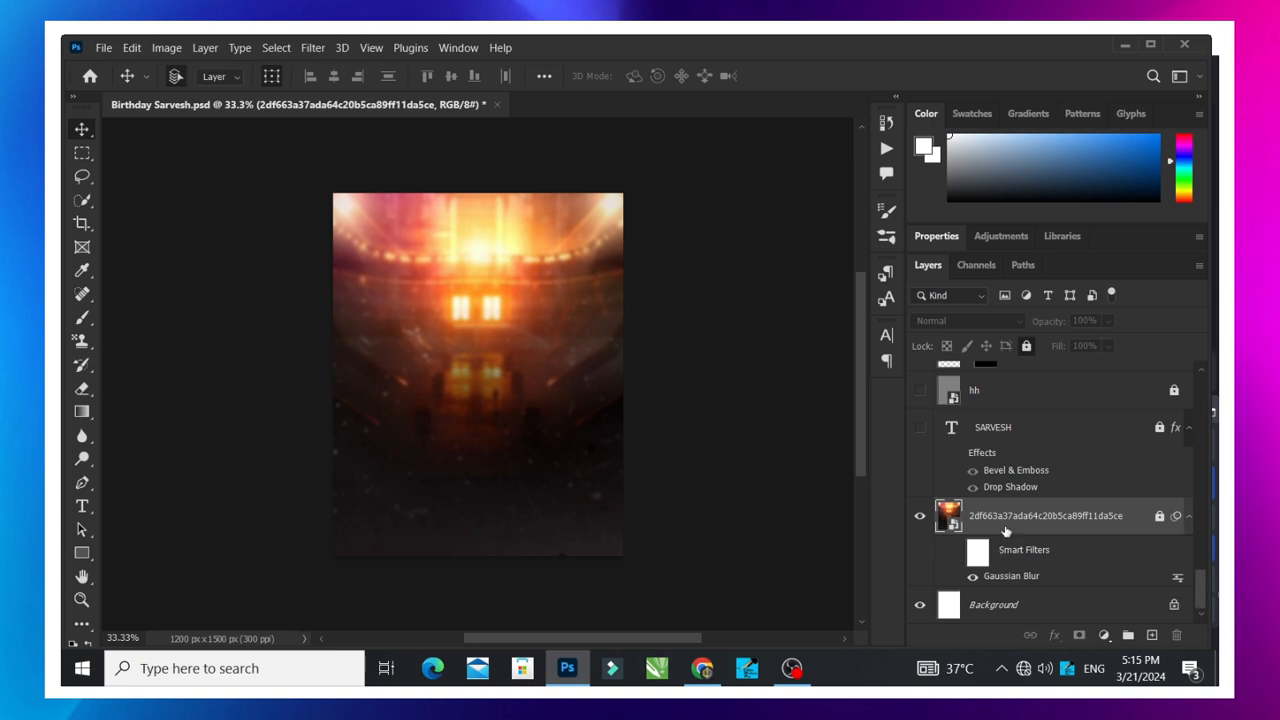
key("ctrl+/")
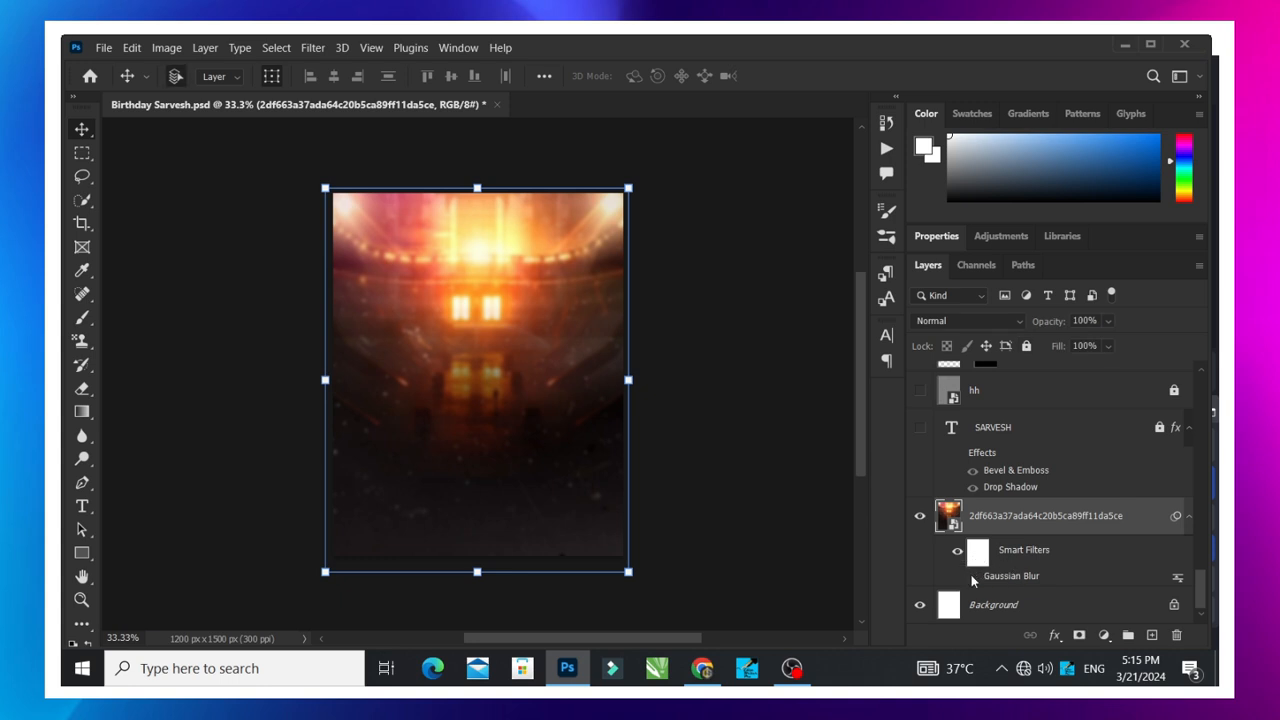
- Compare the background image with its Gaussian Blur smart filter switched off and on
left_click(972, 577)
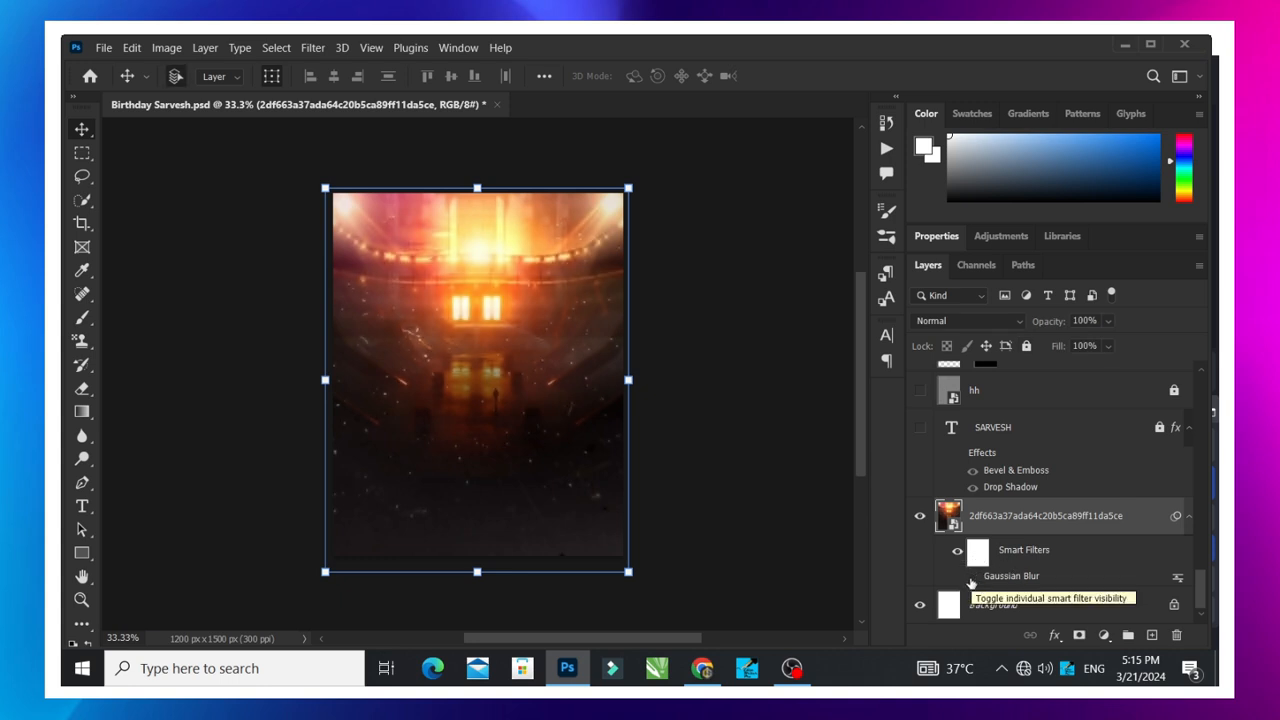
left_click(973, 578)
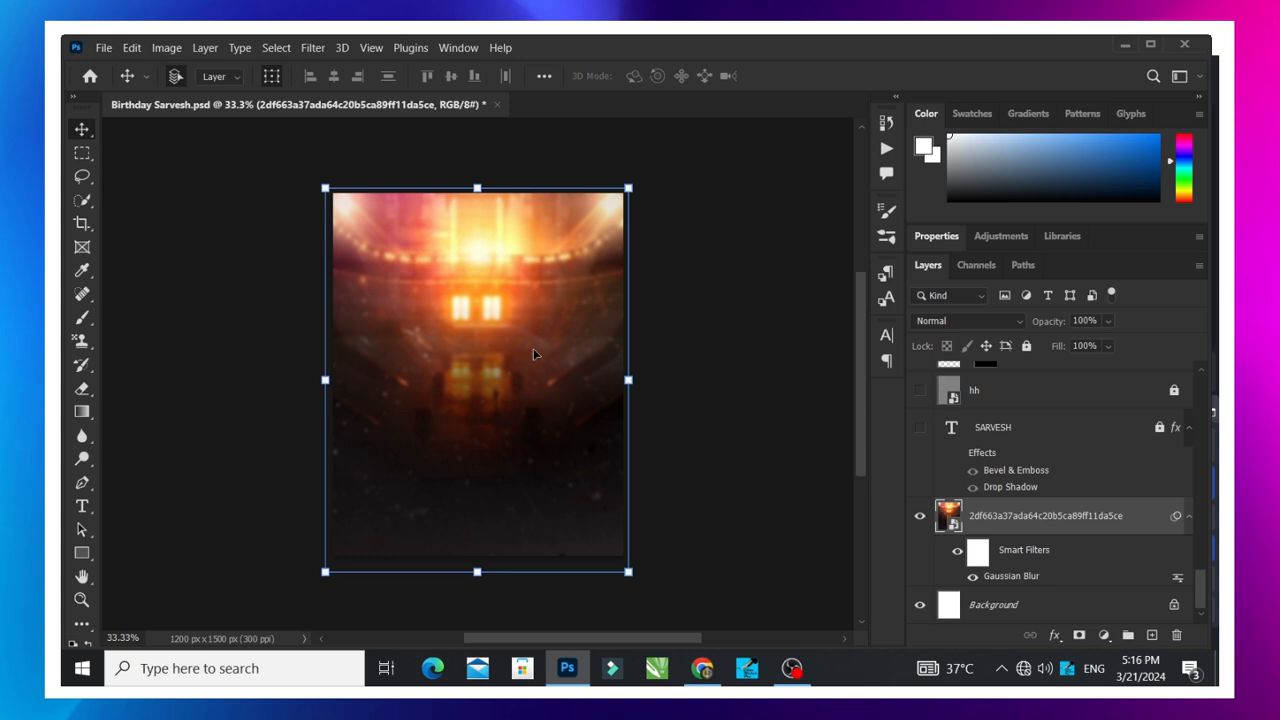
left_click(715, 352)
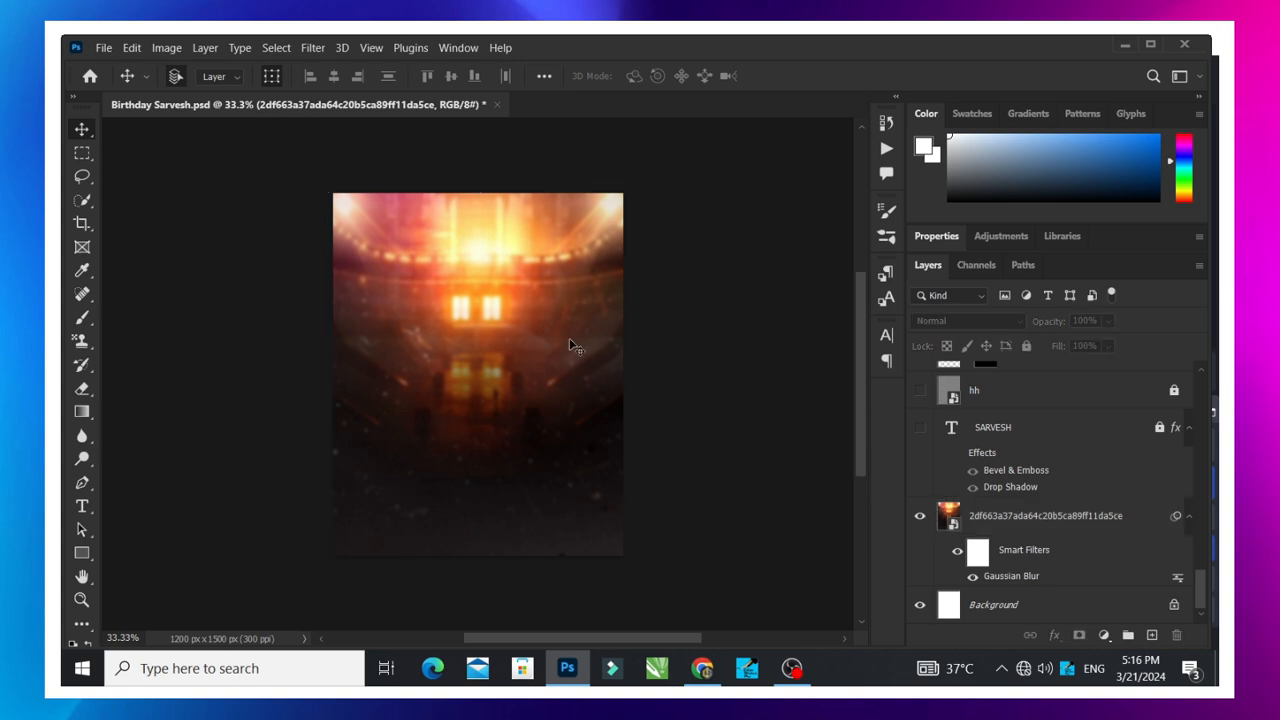
- Show the large name text layer above the blurred background image
left_click(920, 430)
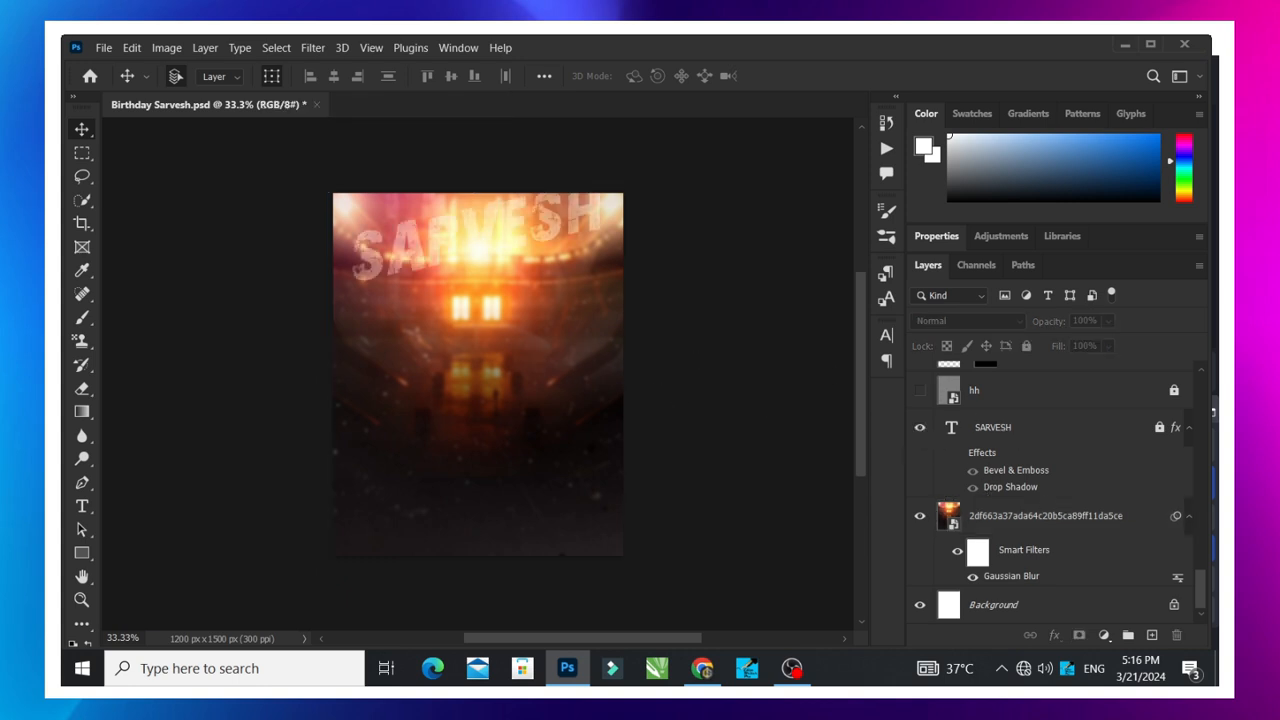
left_click(82, 506)
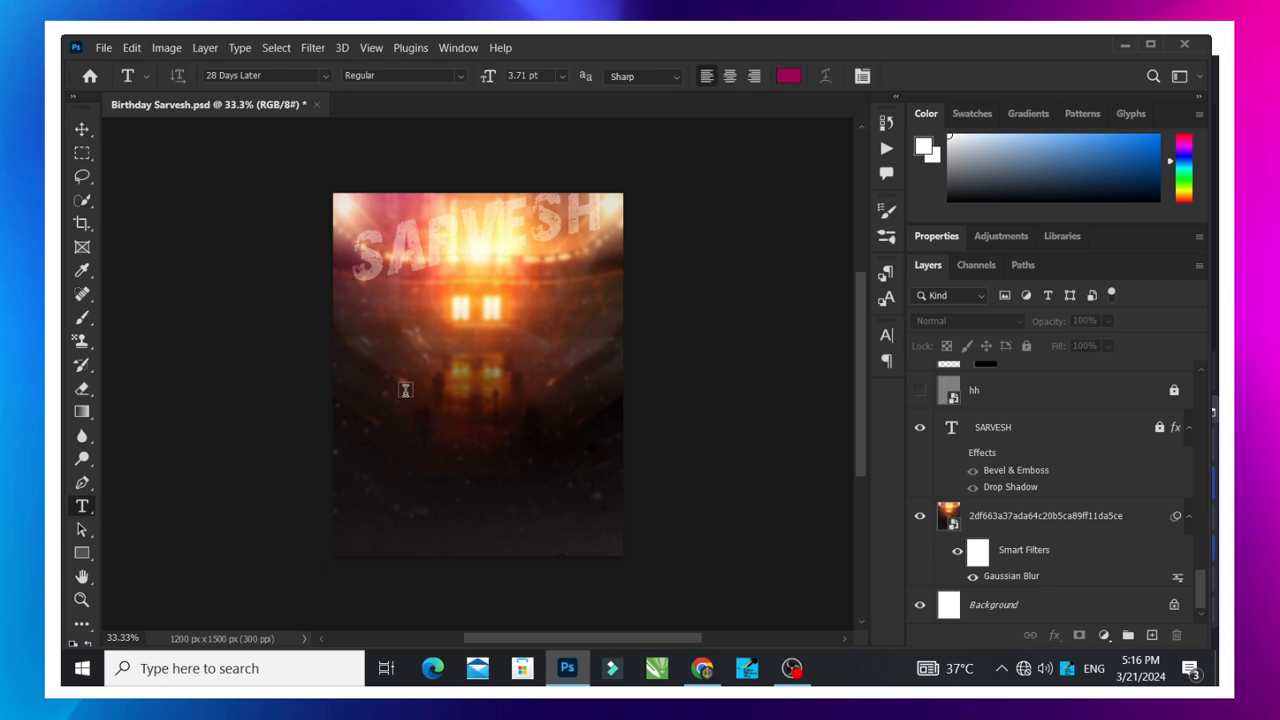
left_click(411, 415)
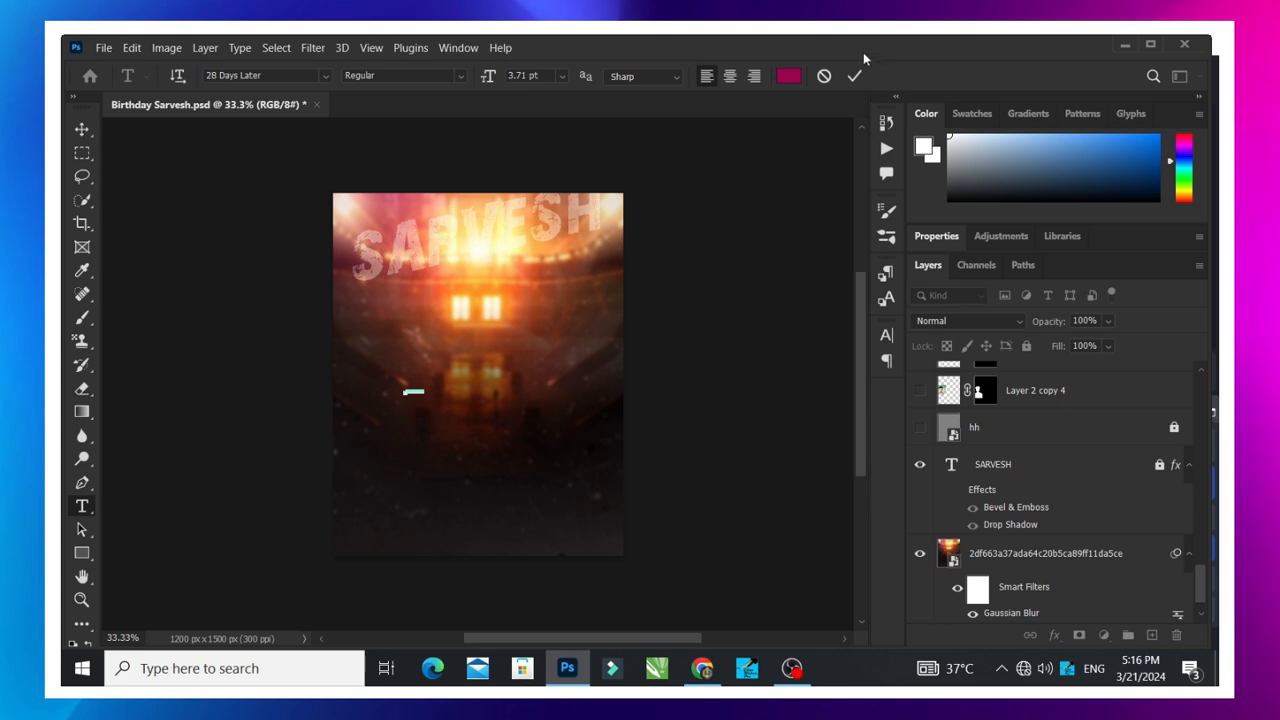
left_click(82, 129)
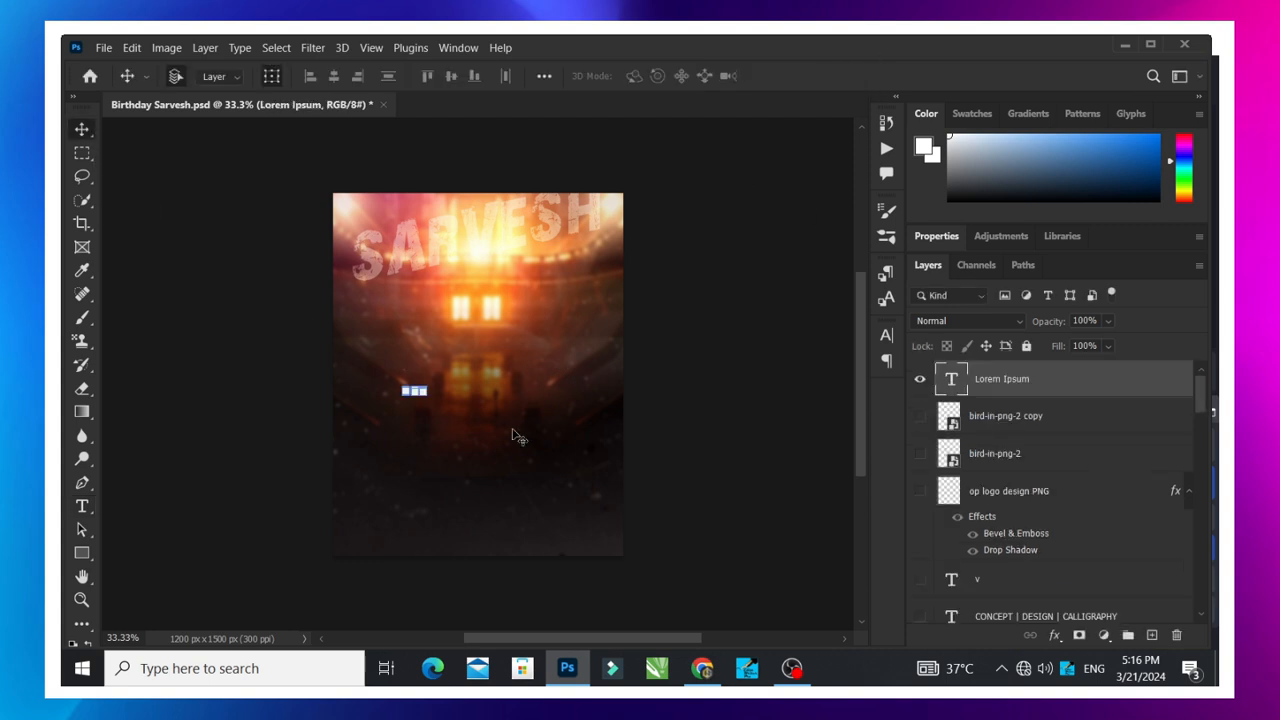
key("ctrl+z")
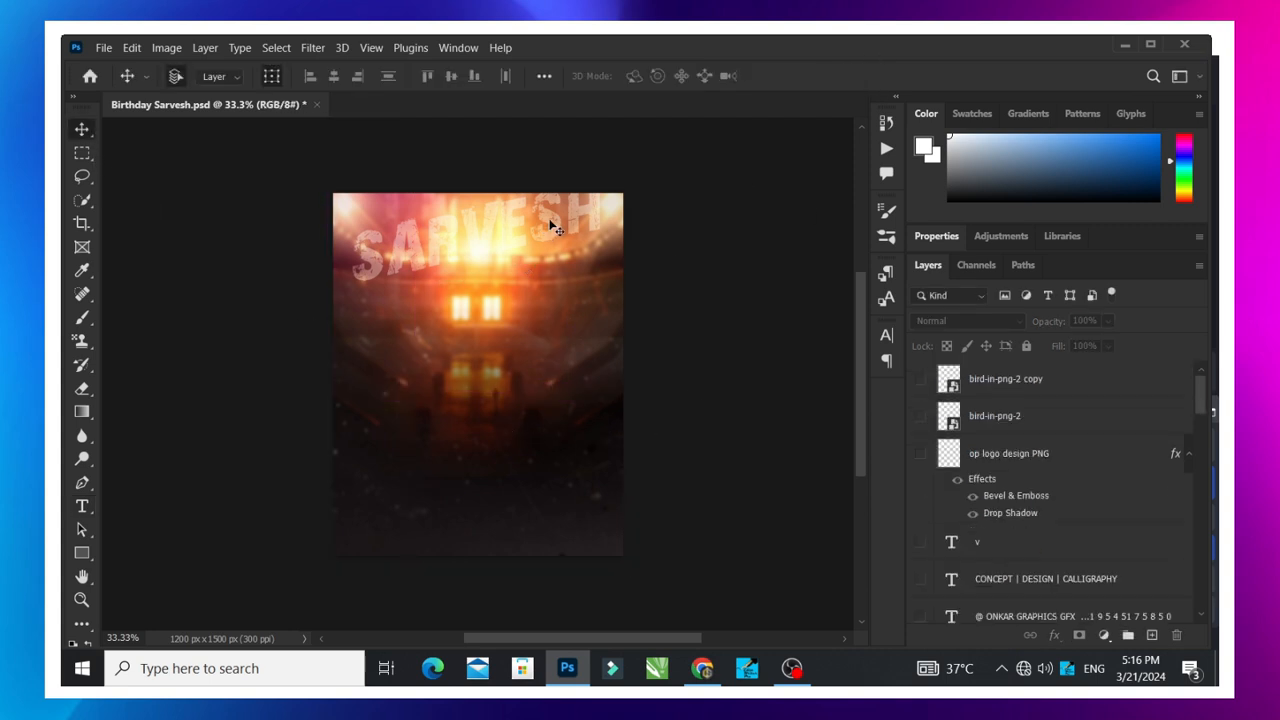
- Undo the accidental background image move and lock that layer
left_click_drag(555, 228, 544, 340)
key("ctrl+z")
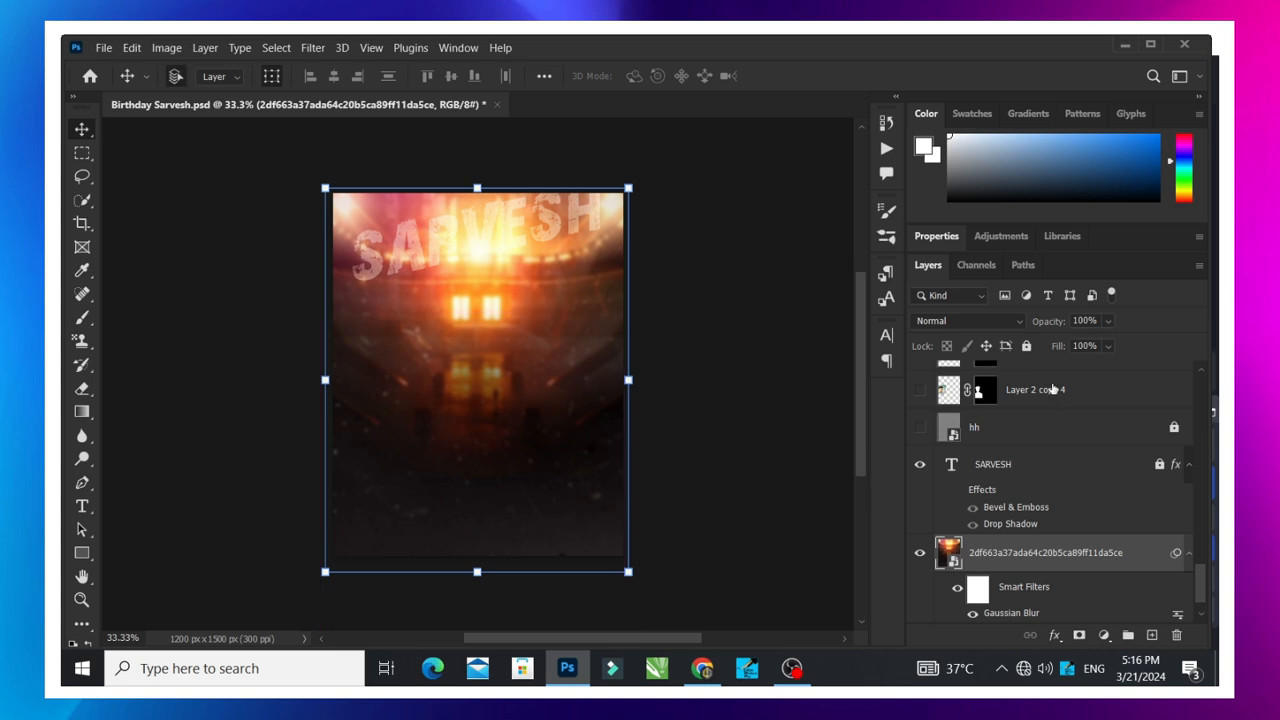
left_click(1027, 346)
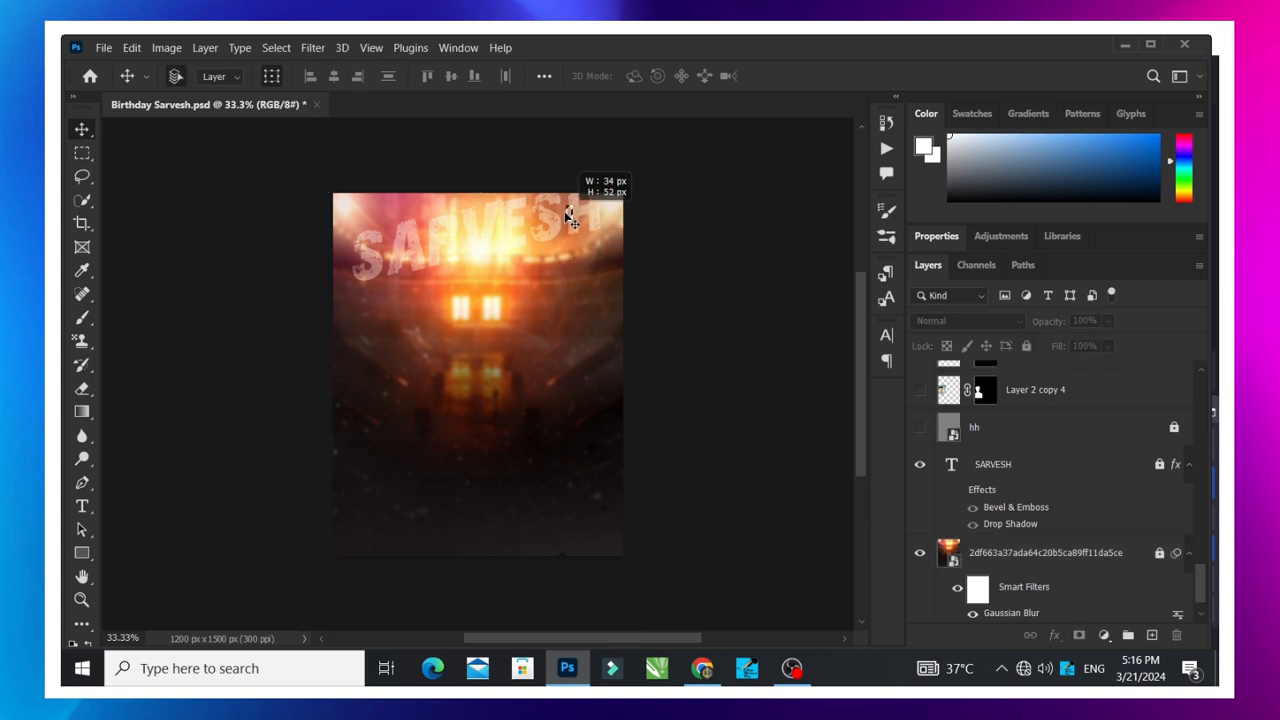
- Select the name text layer from the canvas and unlock it
right_click(577, 220)
left_click(600, 222)
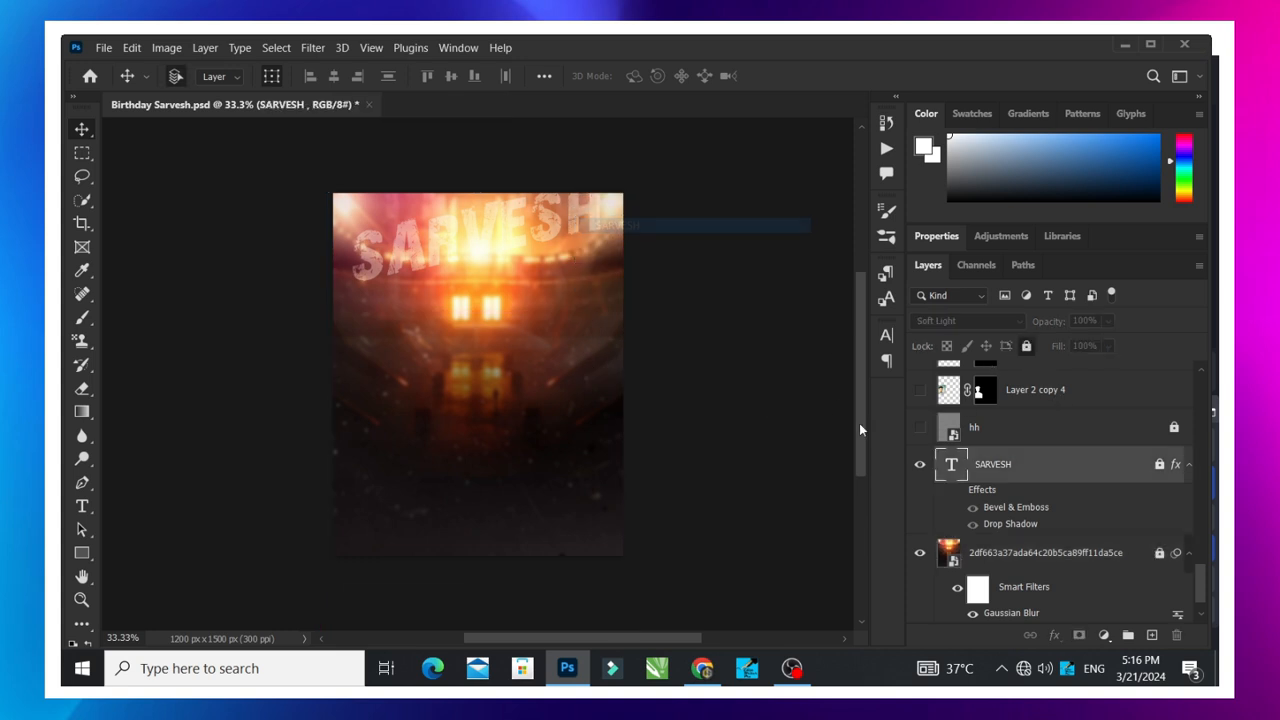
left_click(1160, 465)
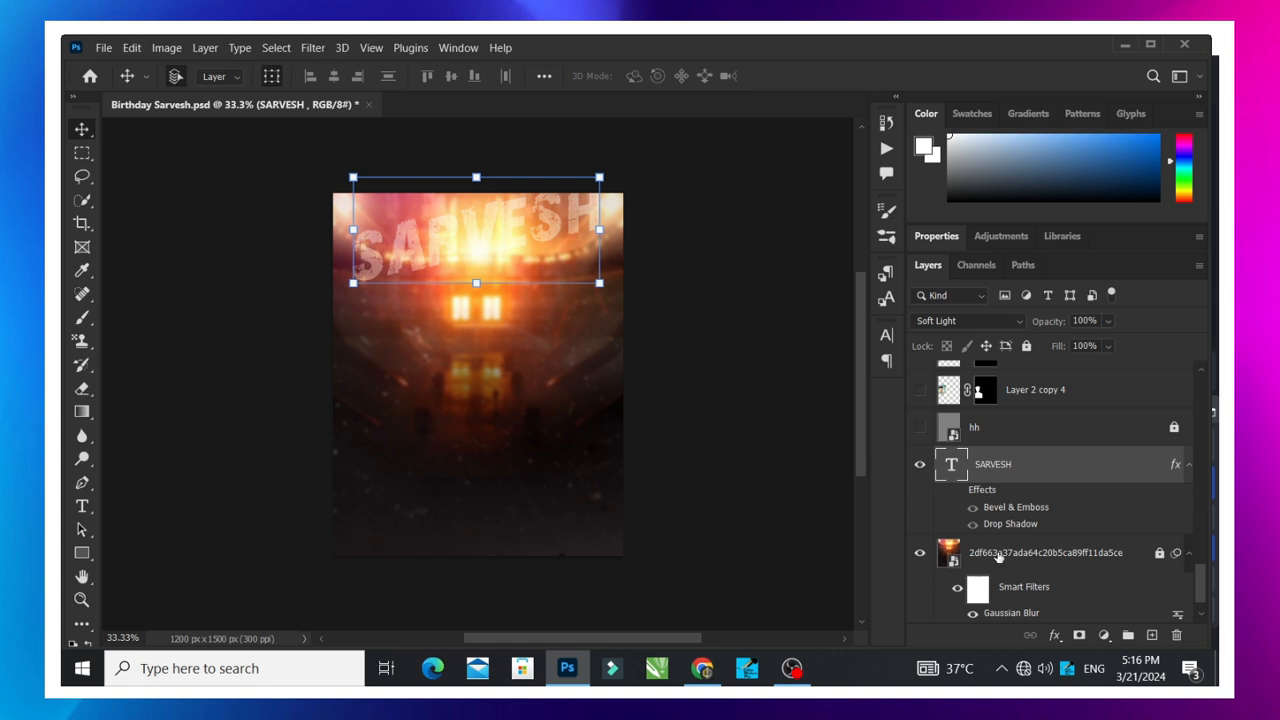
- Try the name text at the poster's middle, its upper edge and its lower third
left_click_drag(563, 221, 542, 295)
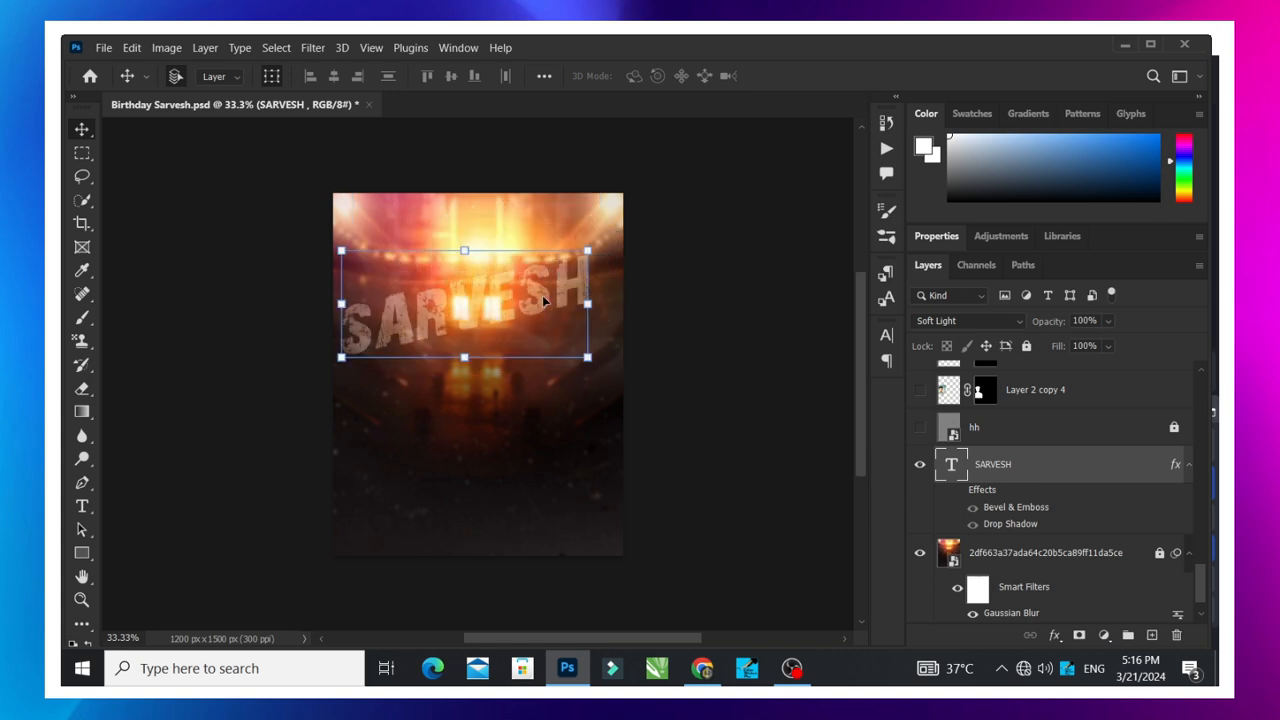
left_click_drag(542, 295, 549, 232)
left_click(741, 217)
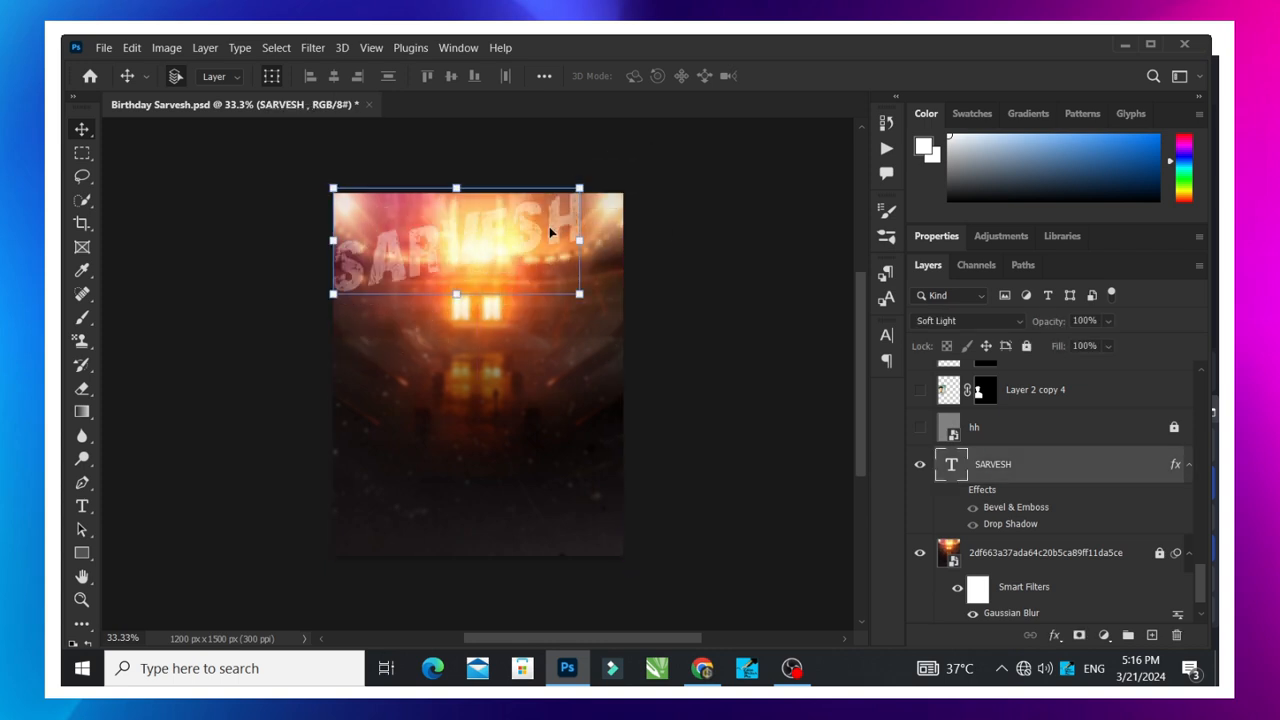
left_click_drag(434, 257, 476, 424)
left_click(677, 392)
left_click(512, 427)
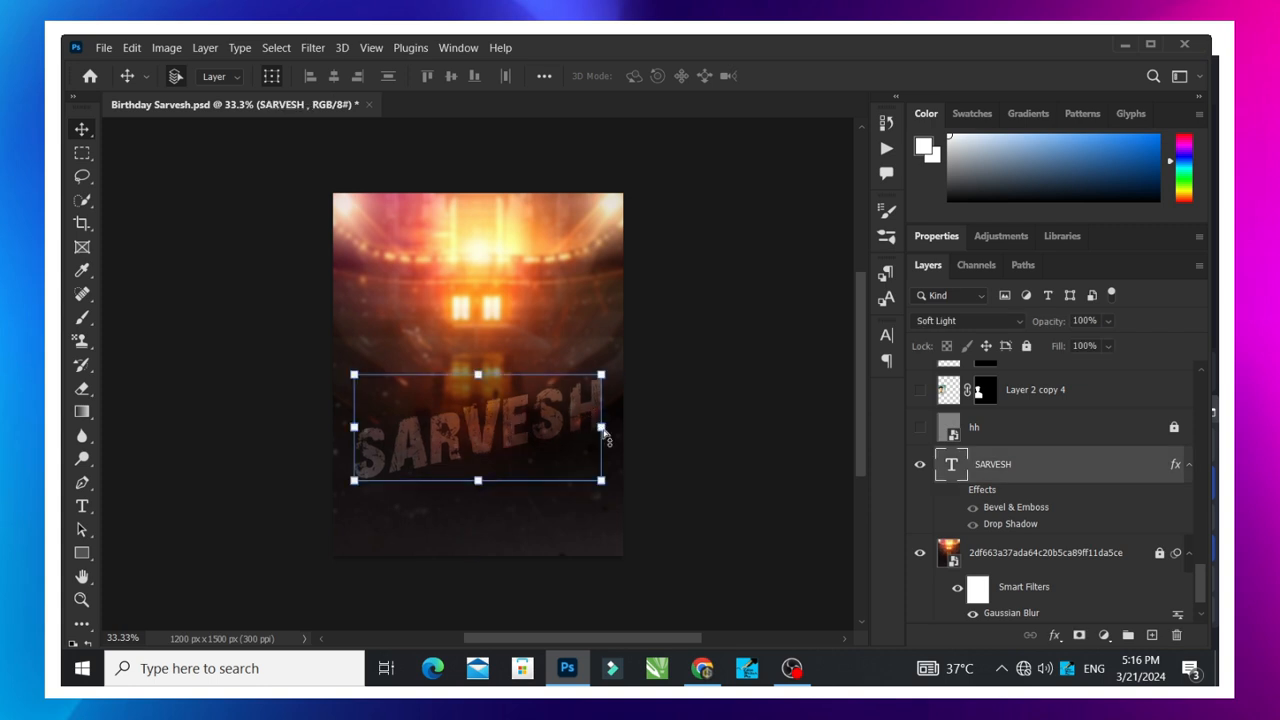
- Try stretching the name text with Free Transform and undo the transformation
key("ctrl")
key("ctrl")
left_click_drag(603, 430, 398, 475)
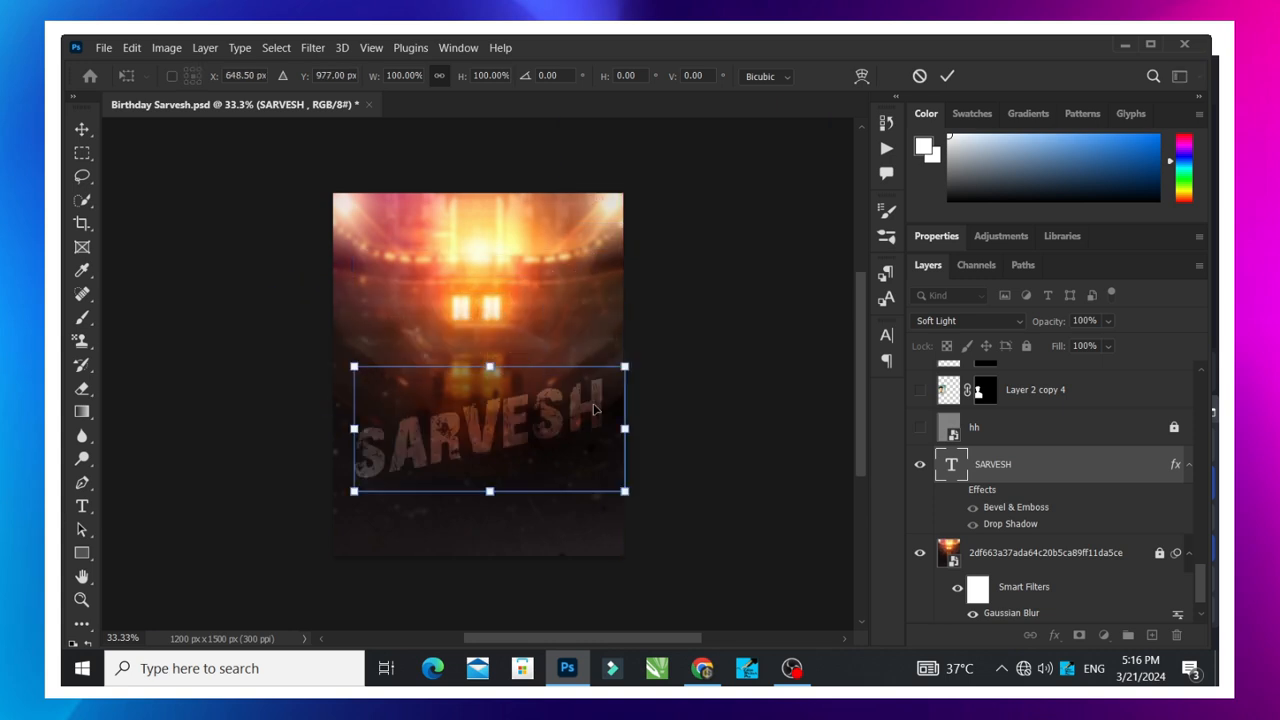
left_click_drag(490, 368, 521, 325)
key("ctrl+z")
key("ctrl+z")
left_click(948, 77)
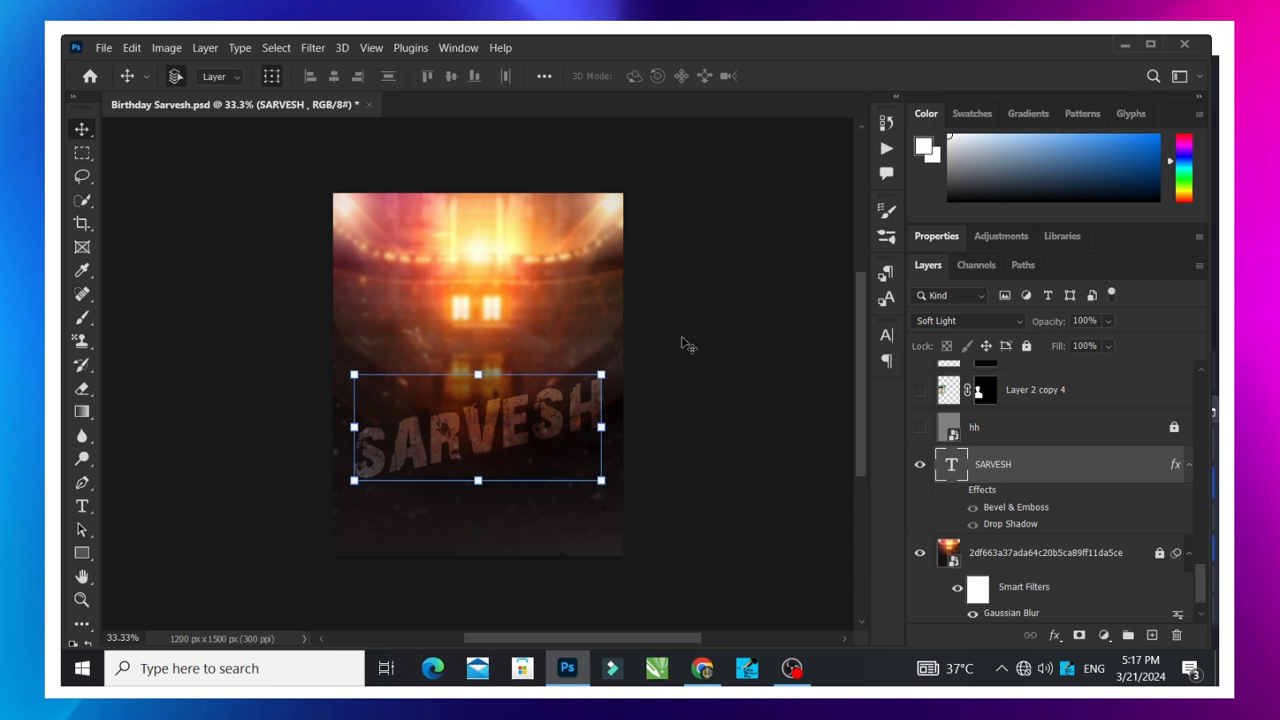
- Move the name text from the lower part of the poster up over the bright lights near its upper edge
left_click(686, 374)
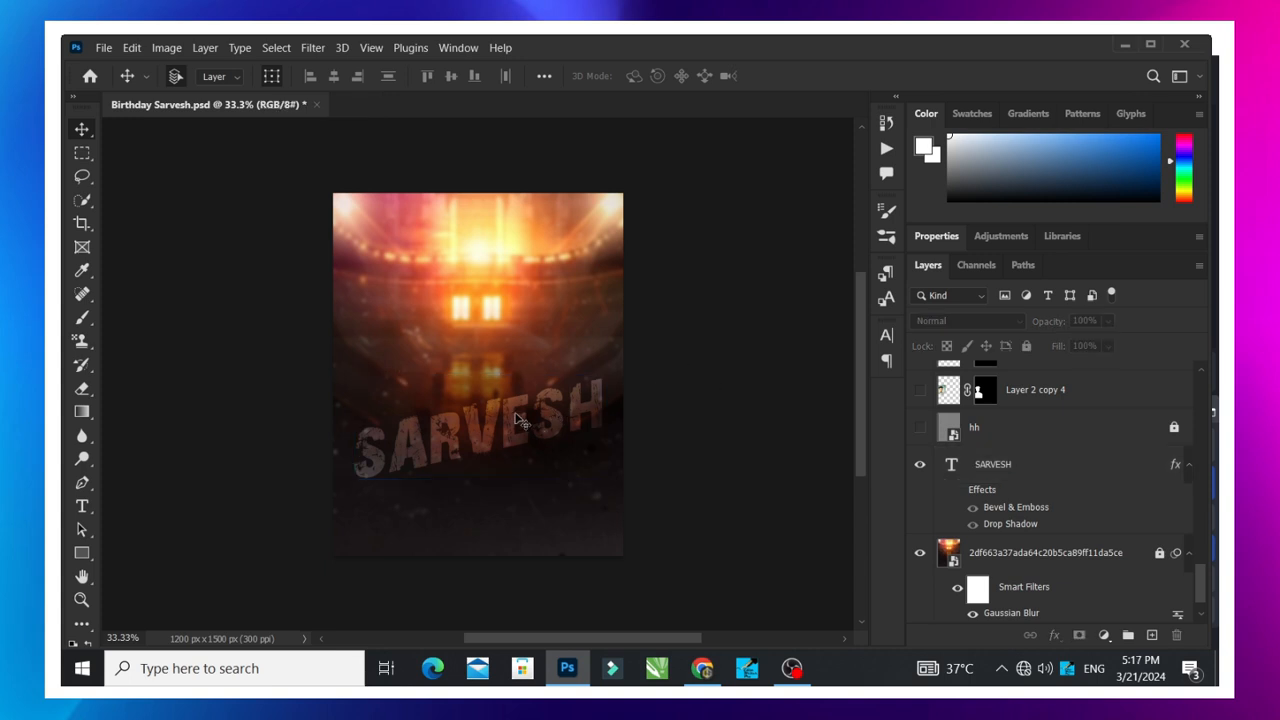
left_click(514, 418)
left_click_drag(514, 418, 514, 238)
left_click(708, 250)
- Show the hh overlay layer above the name text, select it and unlock it
scroll(950, 540, "up", 2)
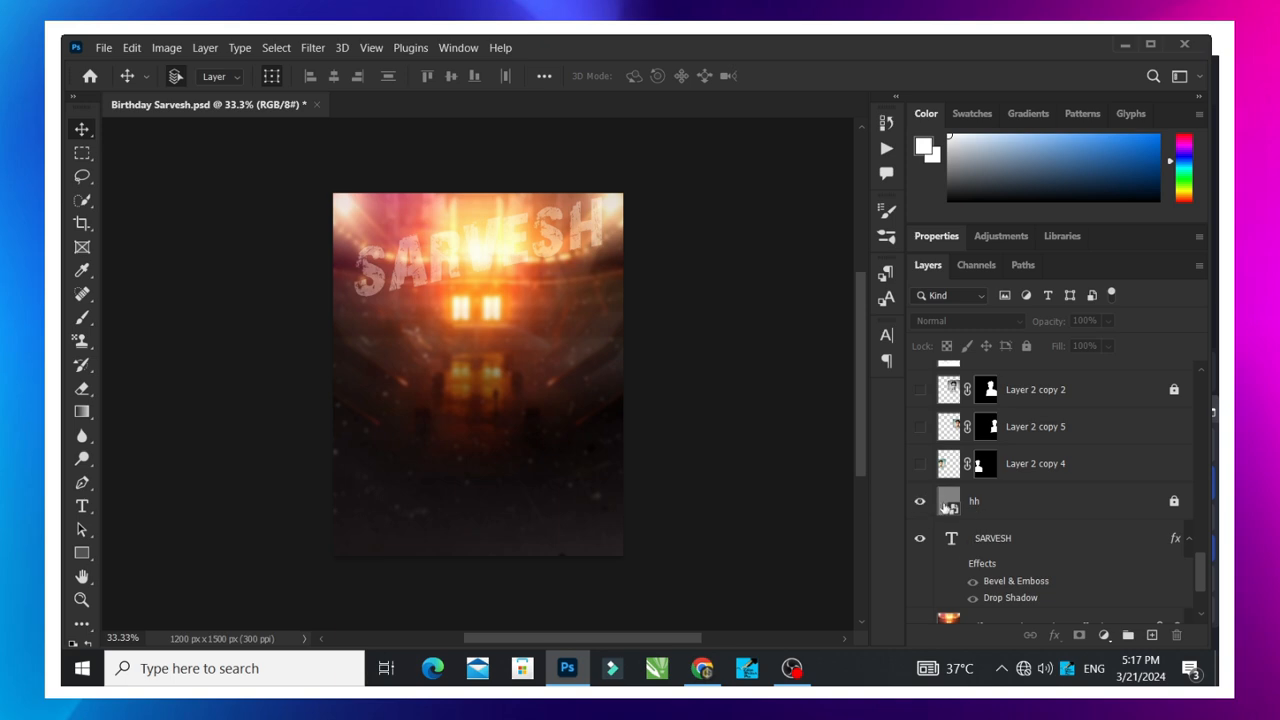
left_click(948, 503)
left_click(990, 505)
- Try shifting the hh layer sideways, undo the move and lock the layer
left_click_drag(579, 316, 537, 310)
key("ctrl+z")
left_click(770, 307)
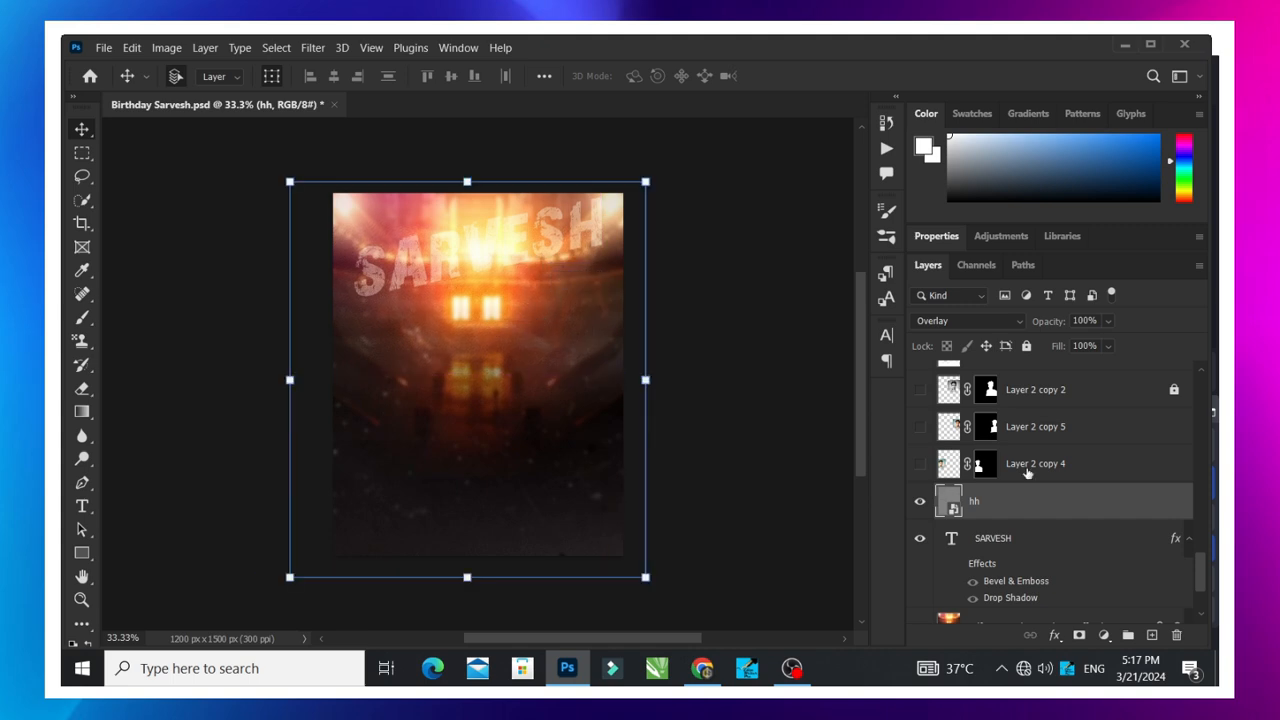
left_click(1026, 348)
left_click(833, 449)
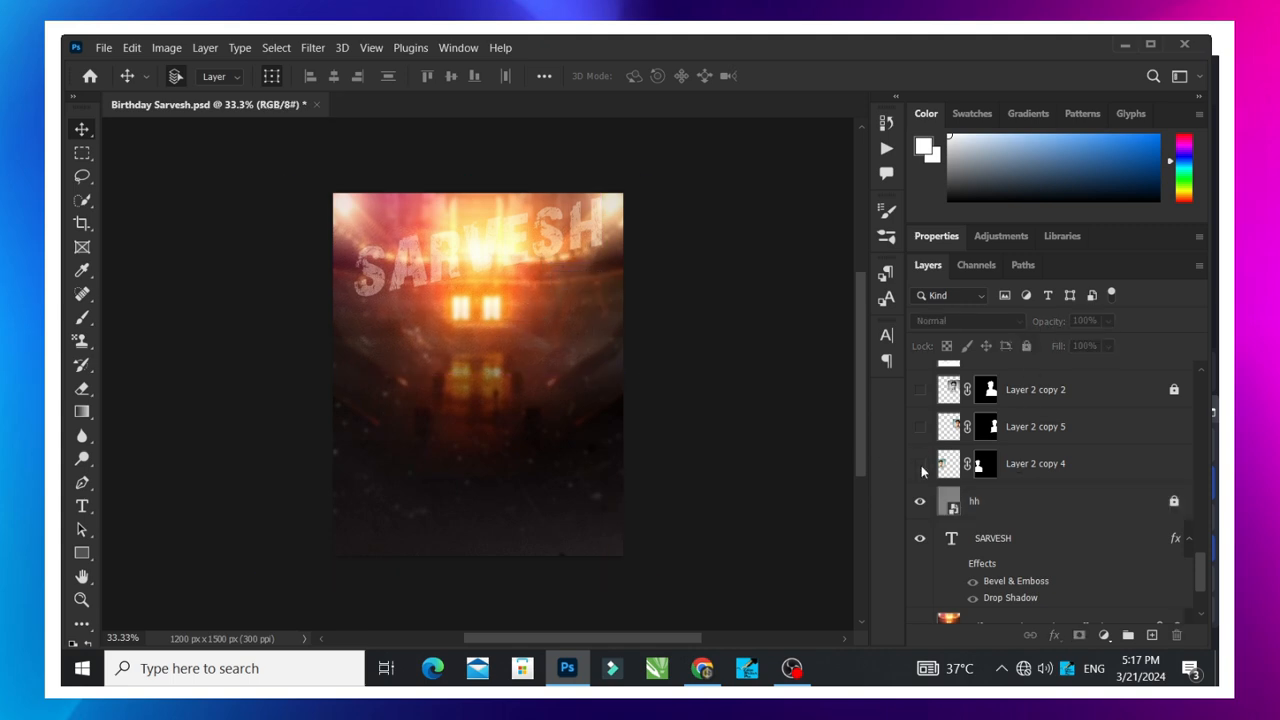
- Show the masked portrait layer Layer 2 copy 4 above the hh layer
scroll(497, 378, "up", 1)
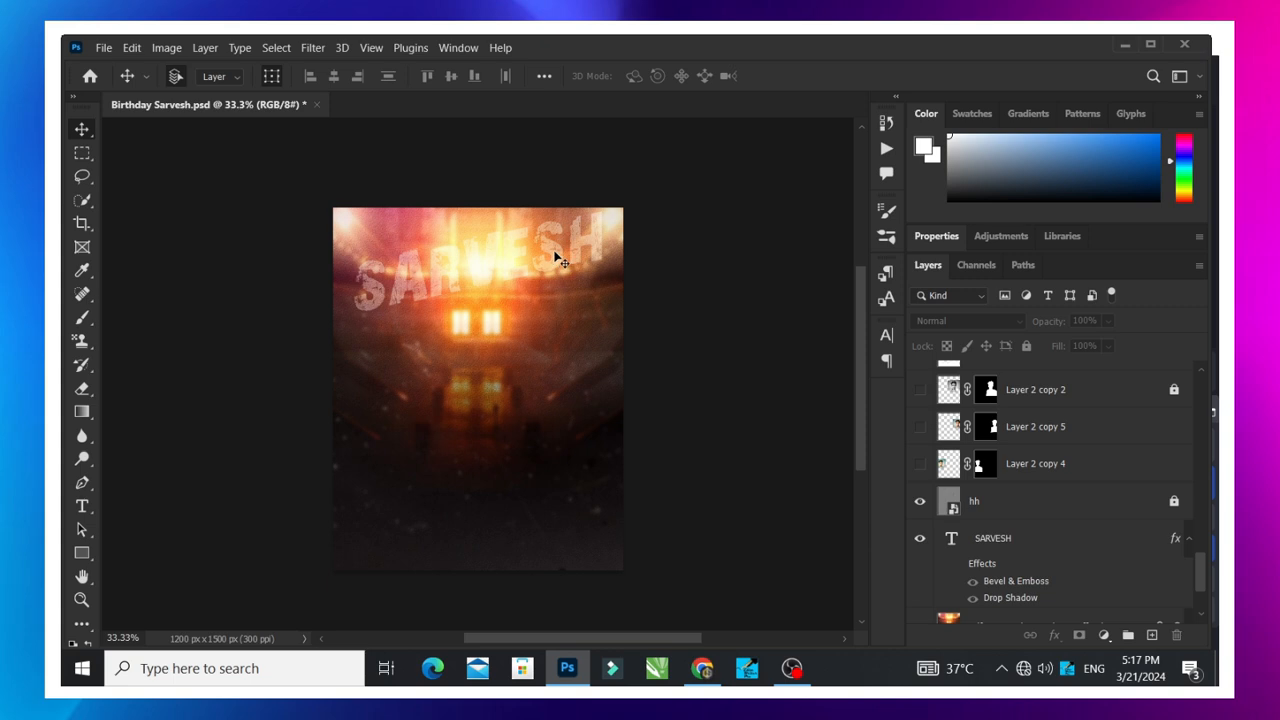
left_click(920, 463)
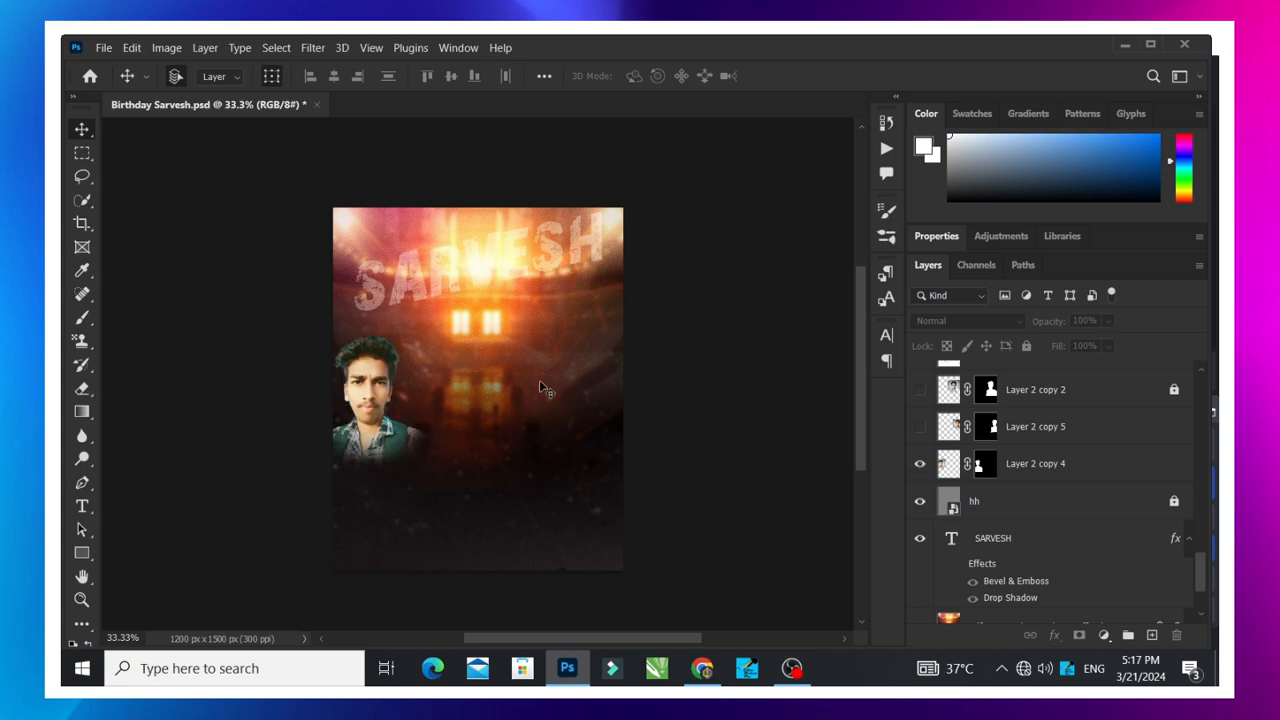
- Show the two masked portrait layers Layer 2 copy 5 and Layer 2 copy 2
scroll(778, 461, "up", 1)
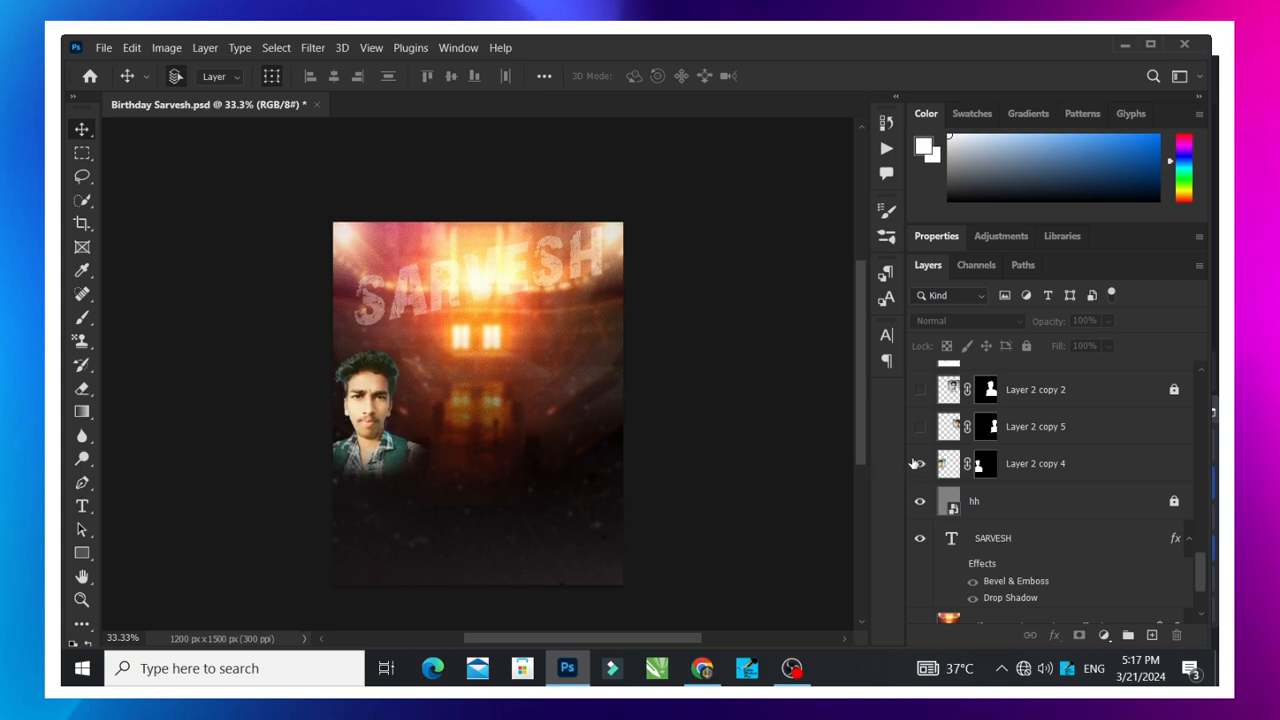
left_click(919, 427)
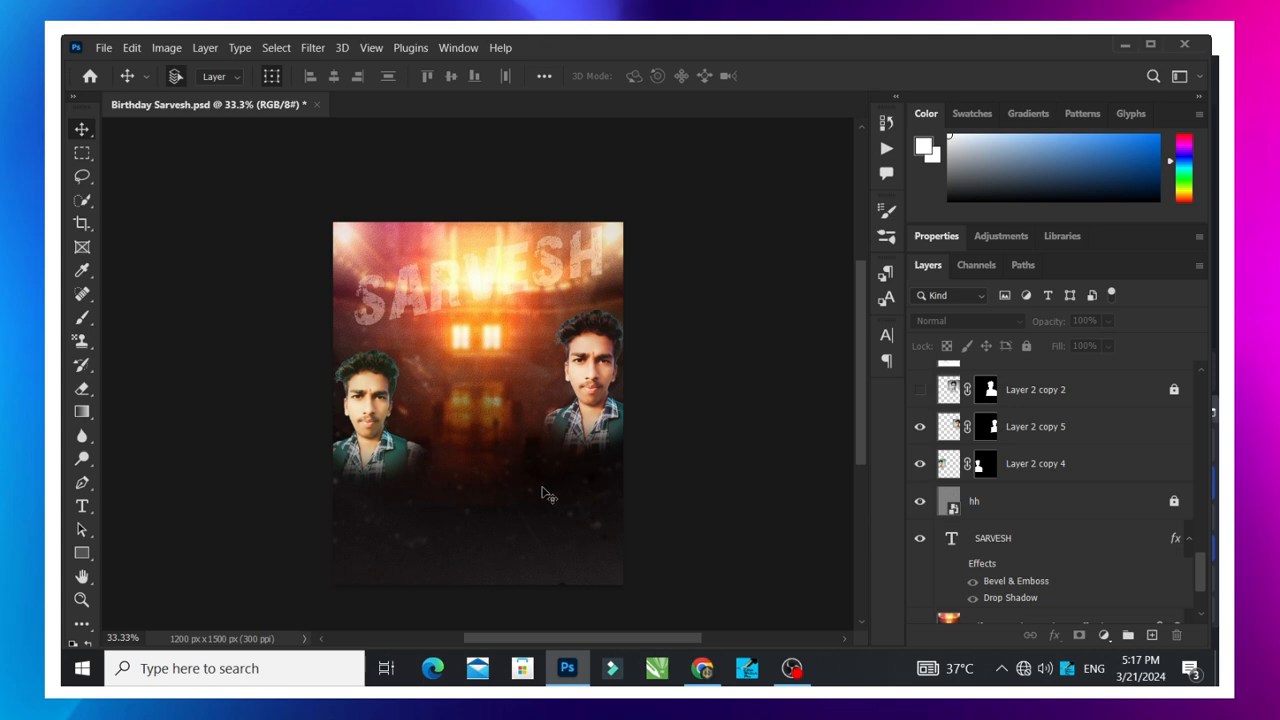
scroll(922, 478, "up", 2)
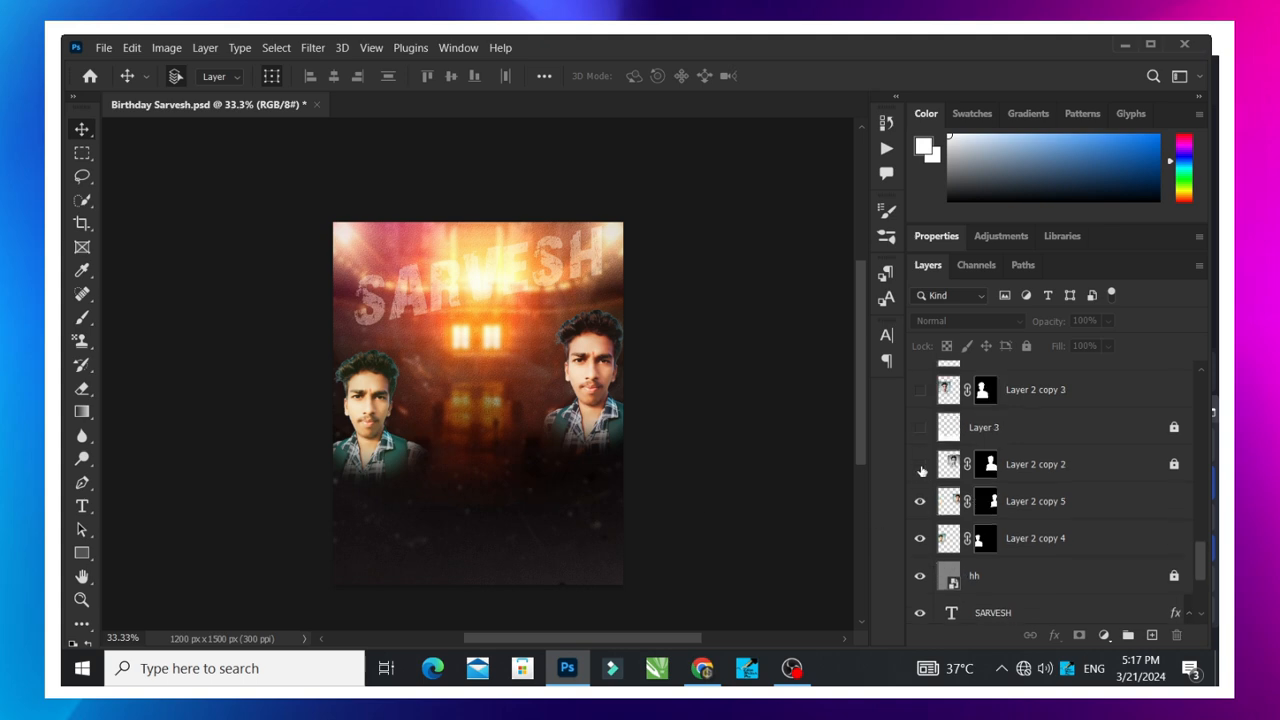
left_click(920, 464)
- Show the soft white haze on Layer 3 along the poster's lower part, select that layer and unlock it
left_click(920, 427)
left_click_drag(605, 378, 611, 386)
left_click(797, 374)
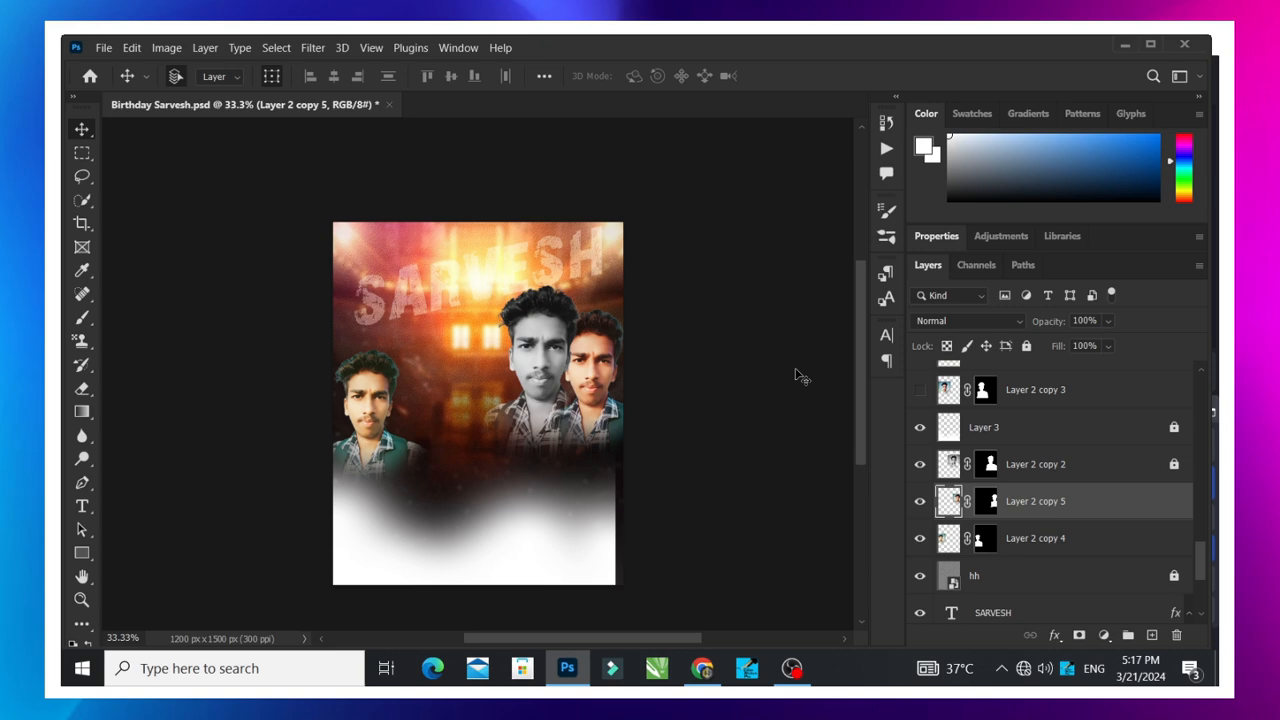
right_click(598, 578)
left_click(622, 484)
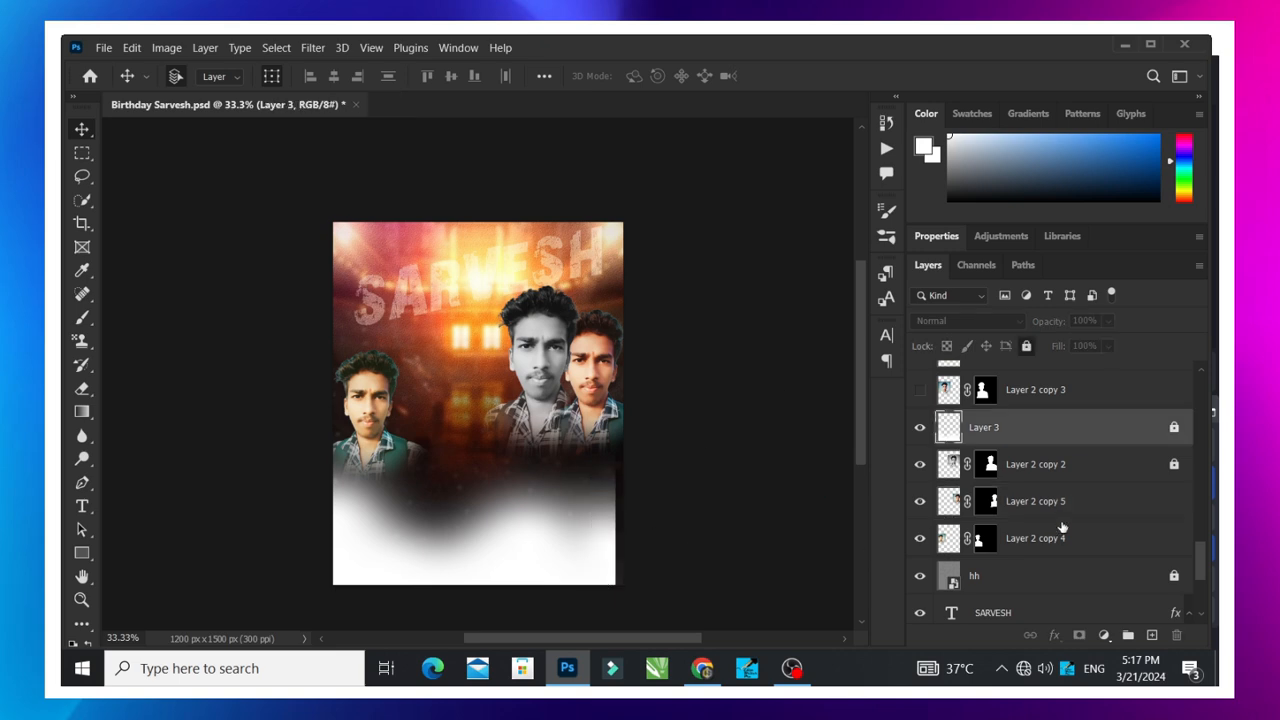
left_click(1173, 428)
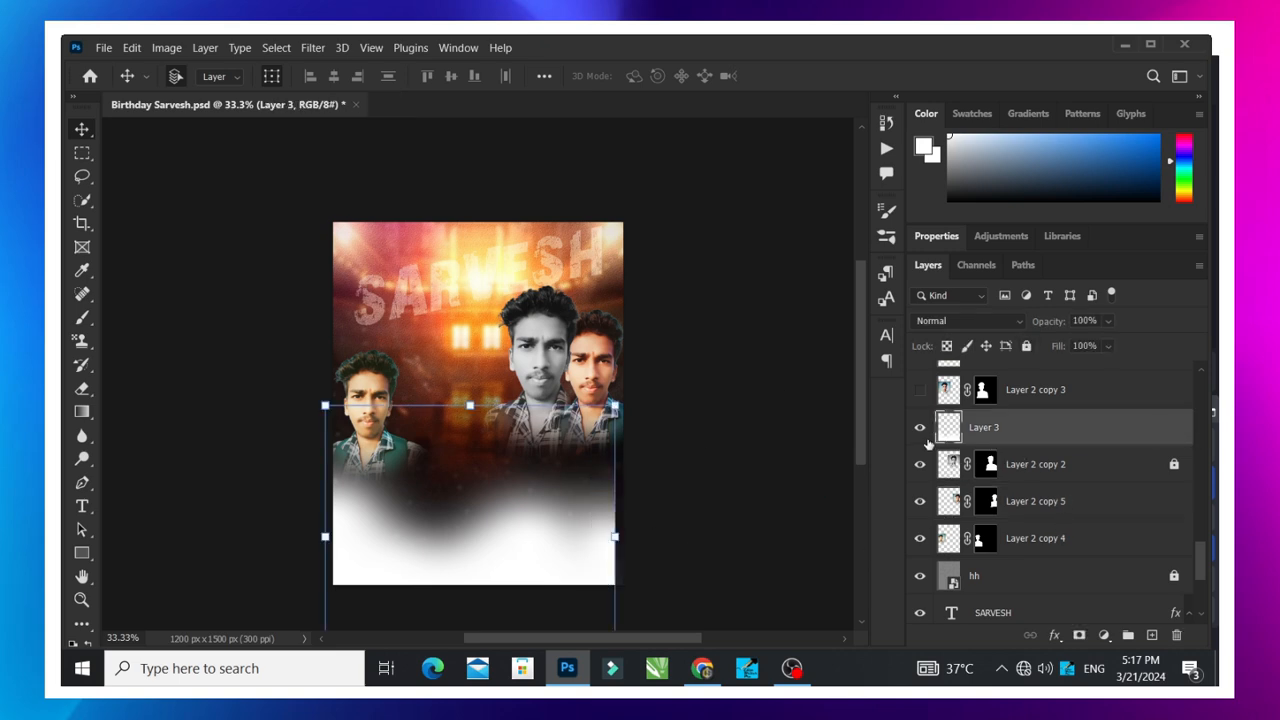
- Toggle the visibility of Layer 3 to compare the poster with and without the white haze
left_click(919, 430)
left_click(919, 430)
left_click(919, 430)
left_click(919, 427)
- Show the portrait layer Layer 2 copy 3 and the yellow Rectangle 1 layer
left_click(919, 390)
scroll(927, 440, "up", 2)
left_click(920, 427)
scroll(925, 442, "up", 2)
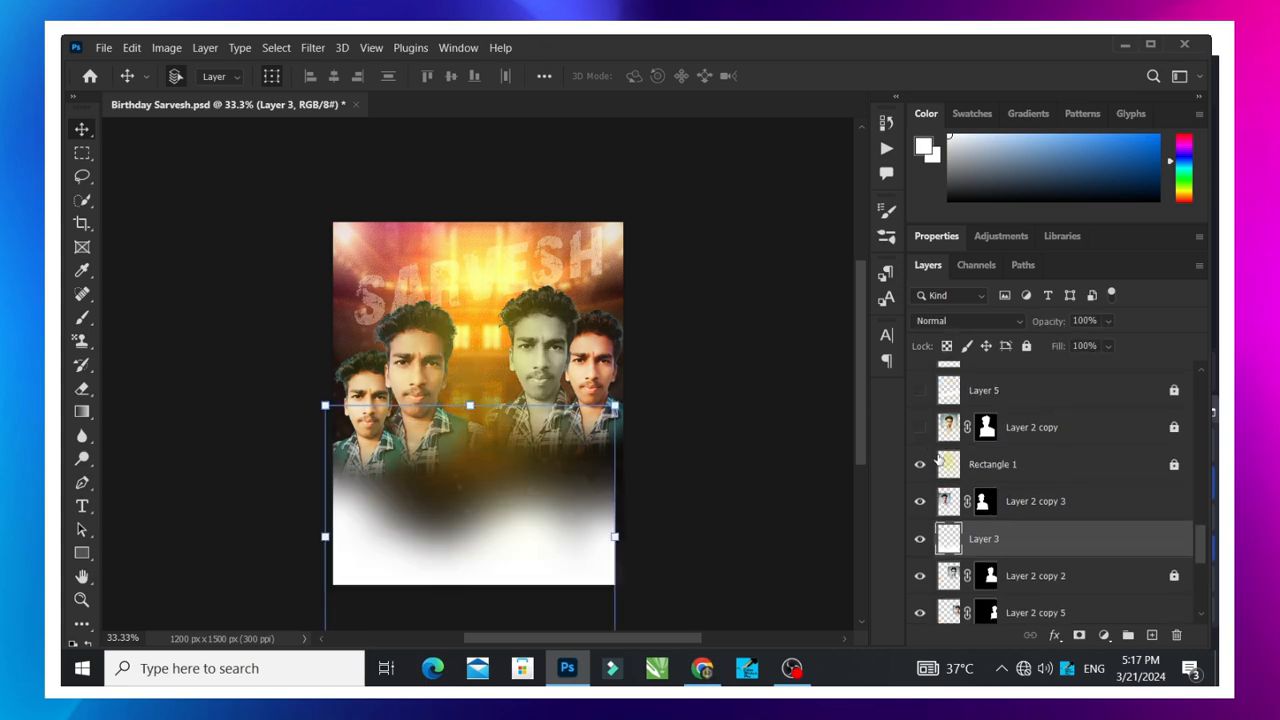
- Show the large central portrait Layer 2 copy and the white brush-stroke layers Layer 5, Layer 5 copy and Layer 5 copy 2
left_click(920, 464)
left_click(920, 427)
scroll(922, 435, "up", 1)
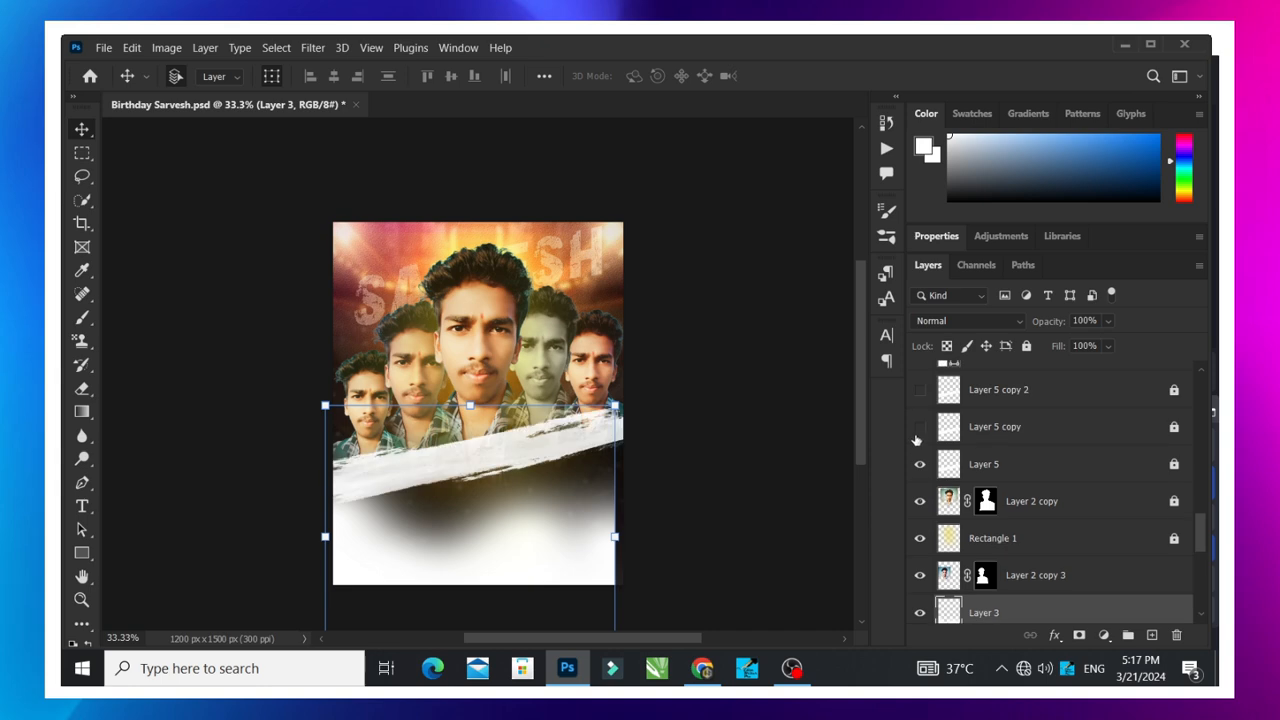
left_click(920, 427)
left_click(919, 390)
scroll(930, 430, "up", 3)
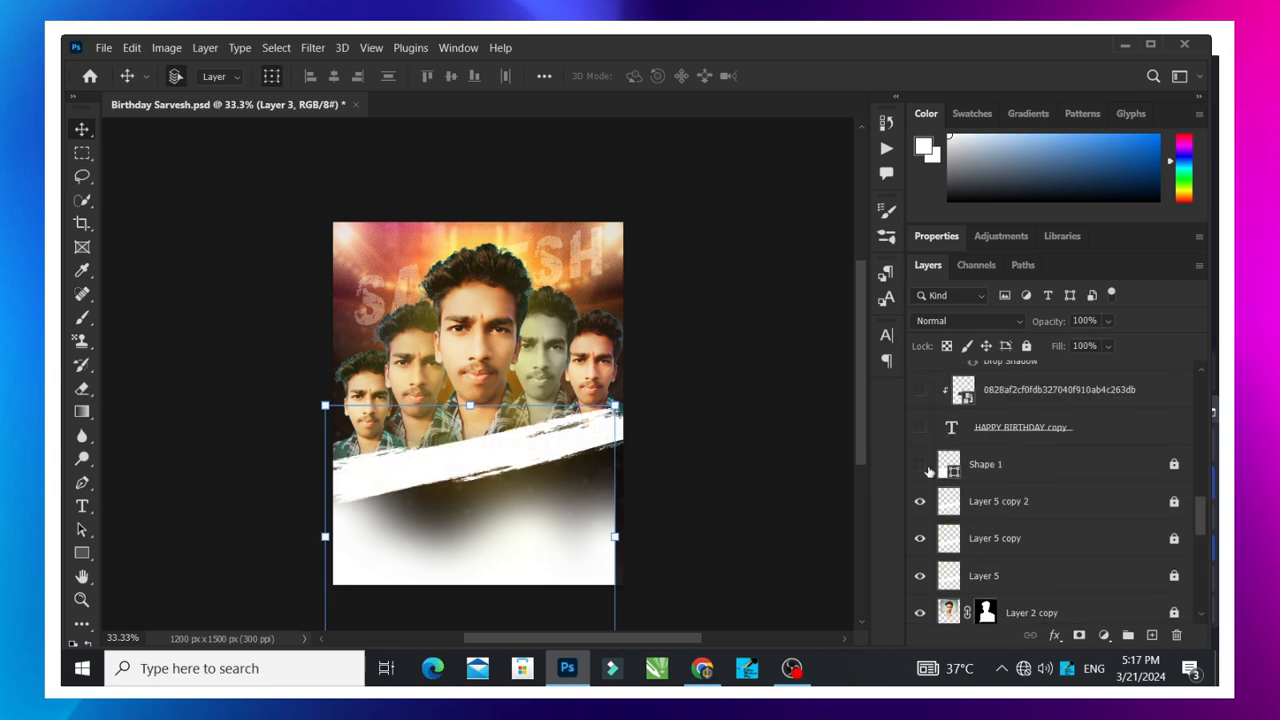
- Show the white Shape 1 layer covering the poster's lower part and deselect all layers
left_click(920, 464)
left_click(700, 444)
scroll(666, 441, "down", 1)
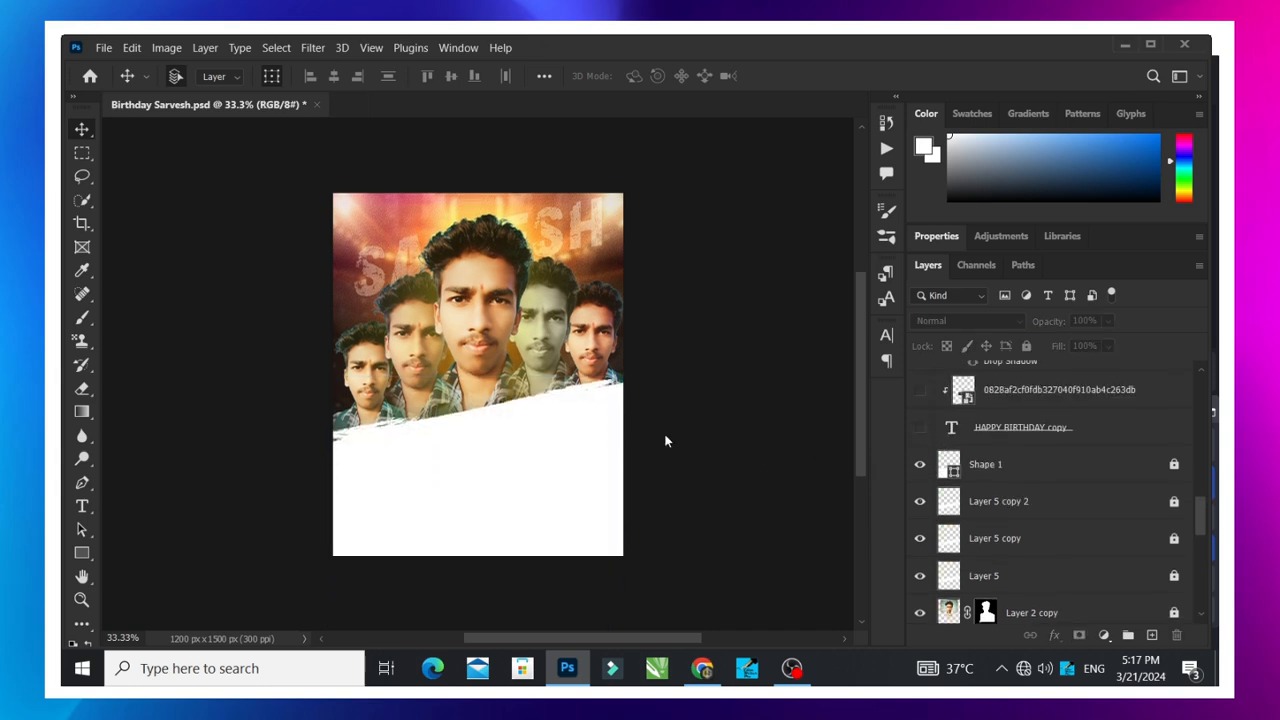
- Select the central portrait Layer 2 copy, check it by toggling its visibility, and clear the layer selection
left_click(463, 303)
left_click(714, 314)
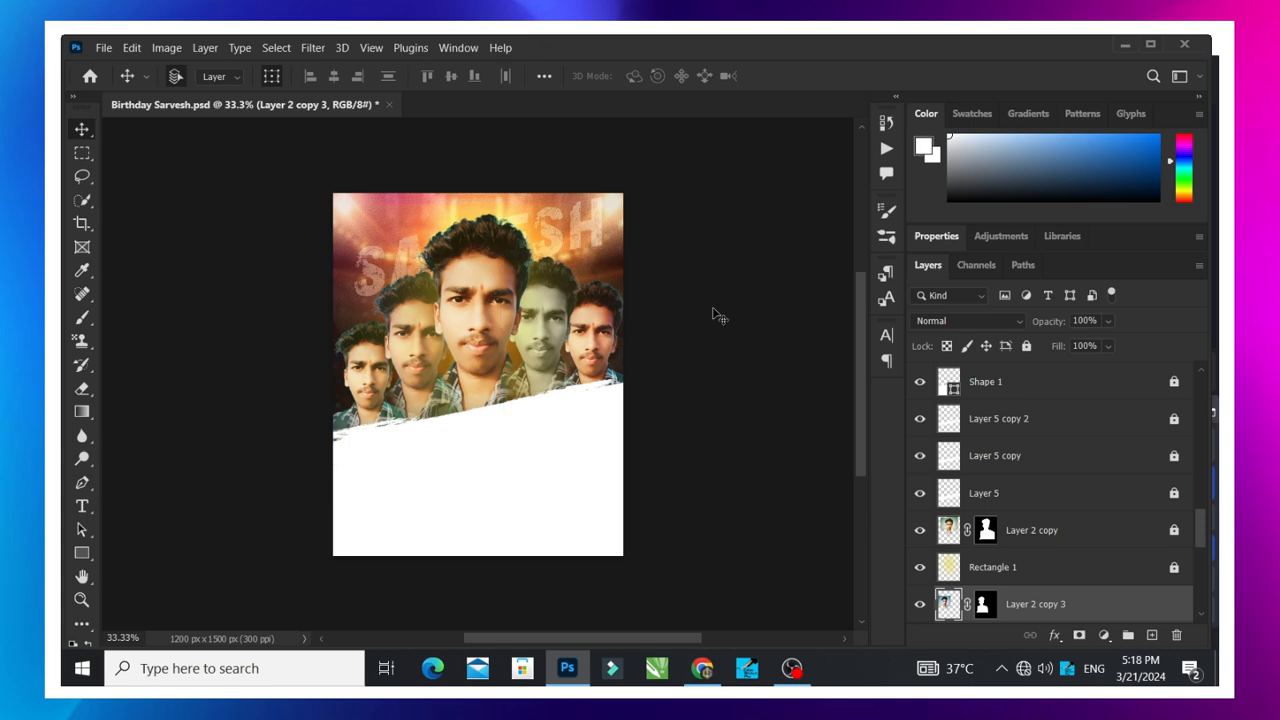
right_click(488, 281)
left_click_drag(519, 289, 1015, 556)
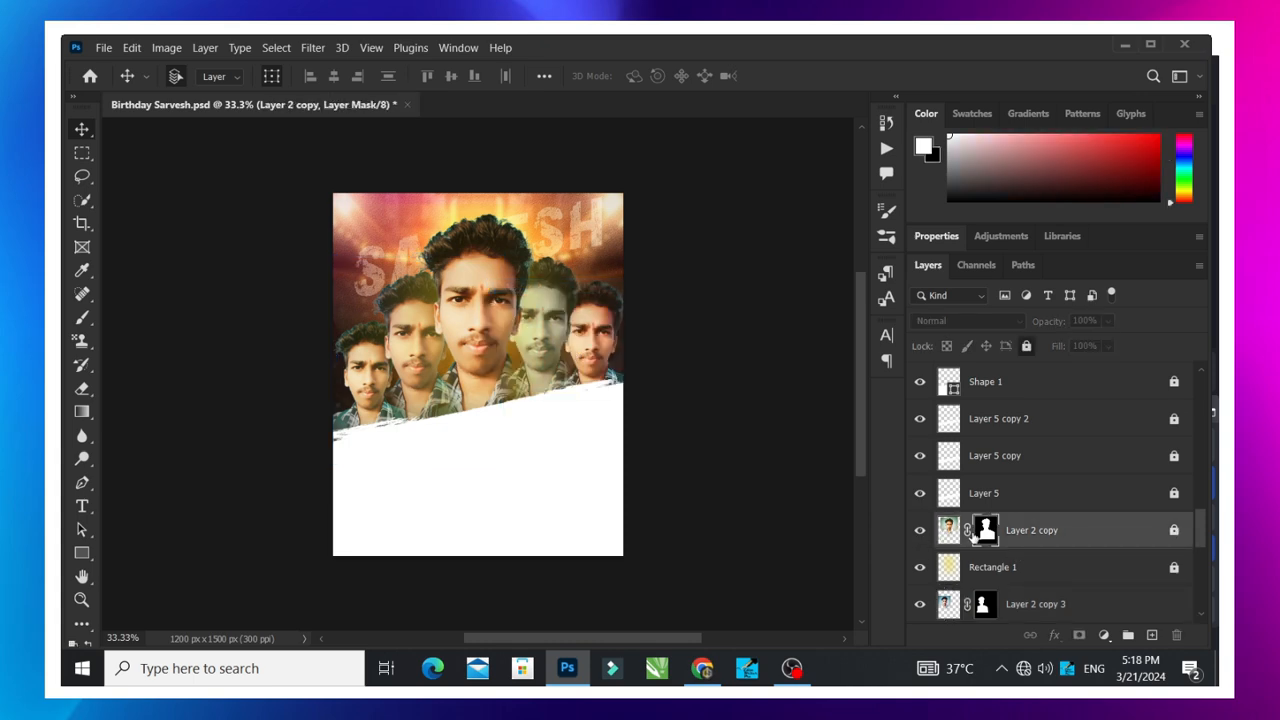
left_click(917, 536)
left_click(490, 298)
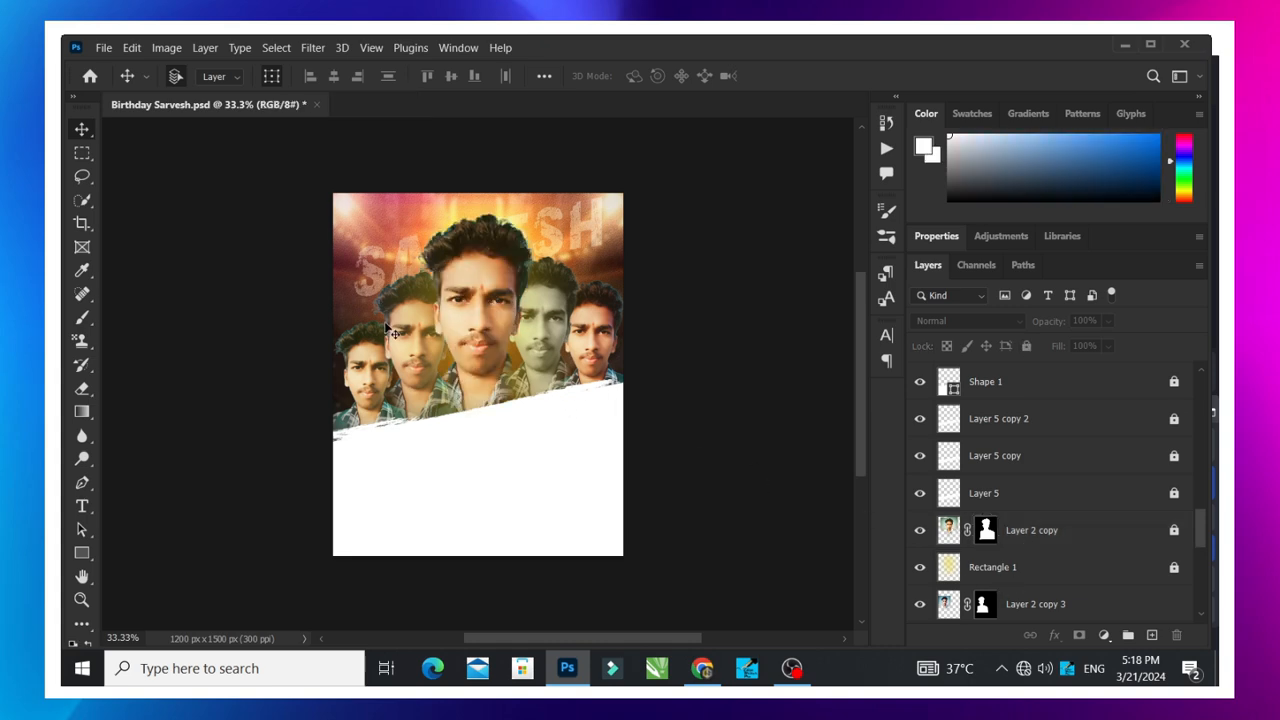
scroll(485, 302, "down", 2)
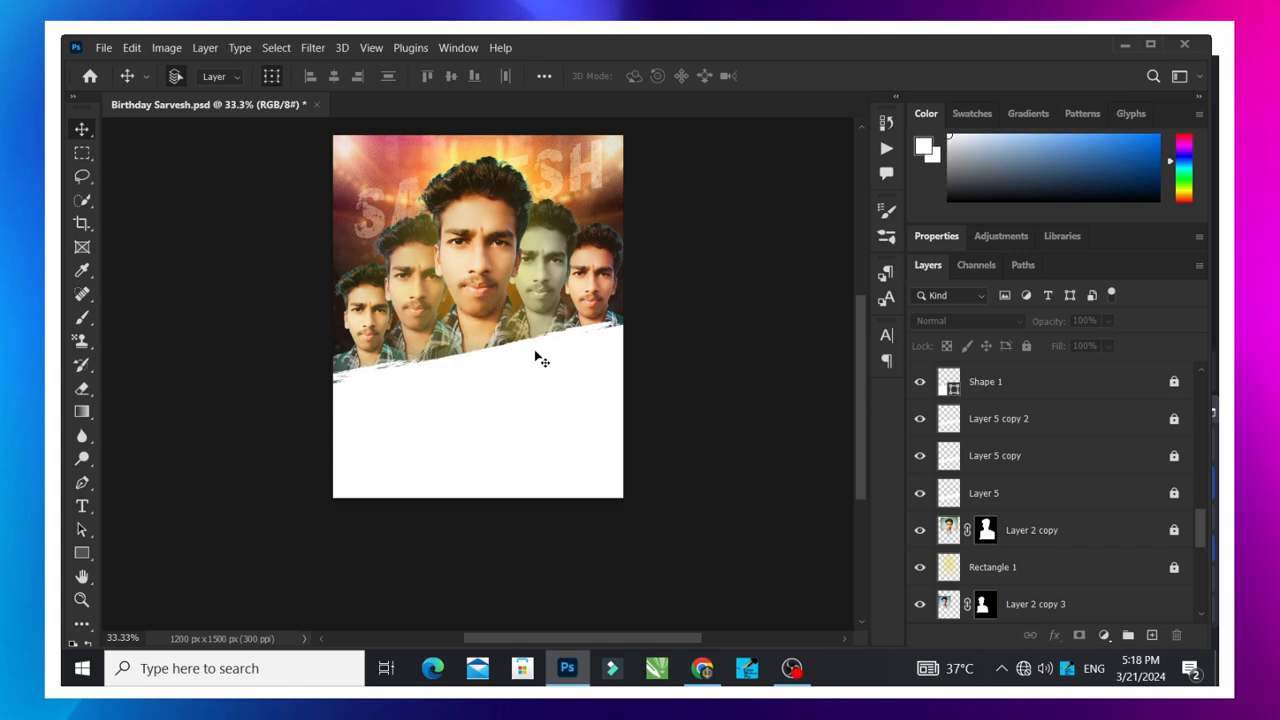
scroll(537, 357, "up", 2)
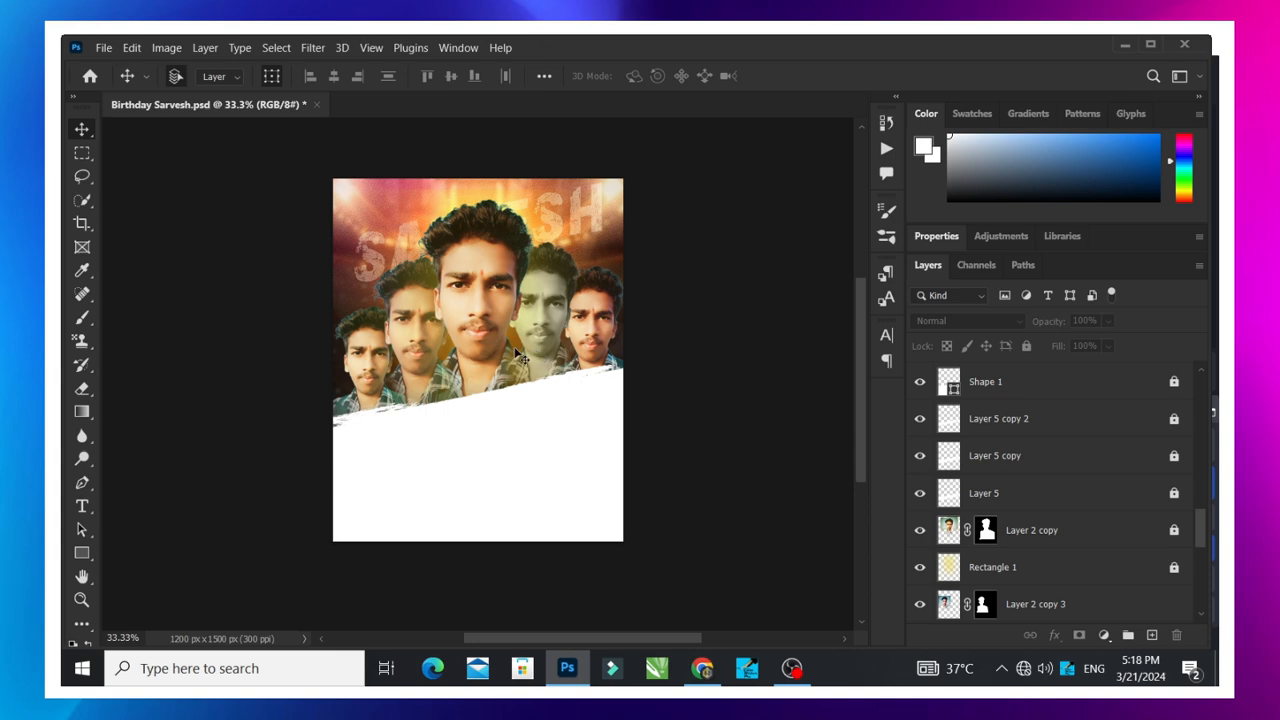
scroll(515, 345, "up", 1)
scroll(515, 342, "down", 4)
scroll(515, 338, "up", 3)
scroll(518, 345, "up", 1)
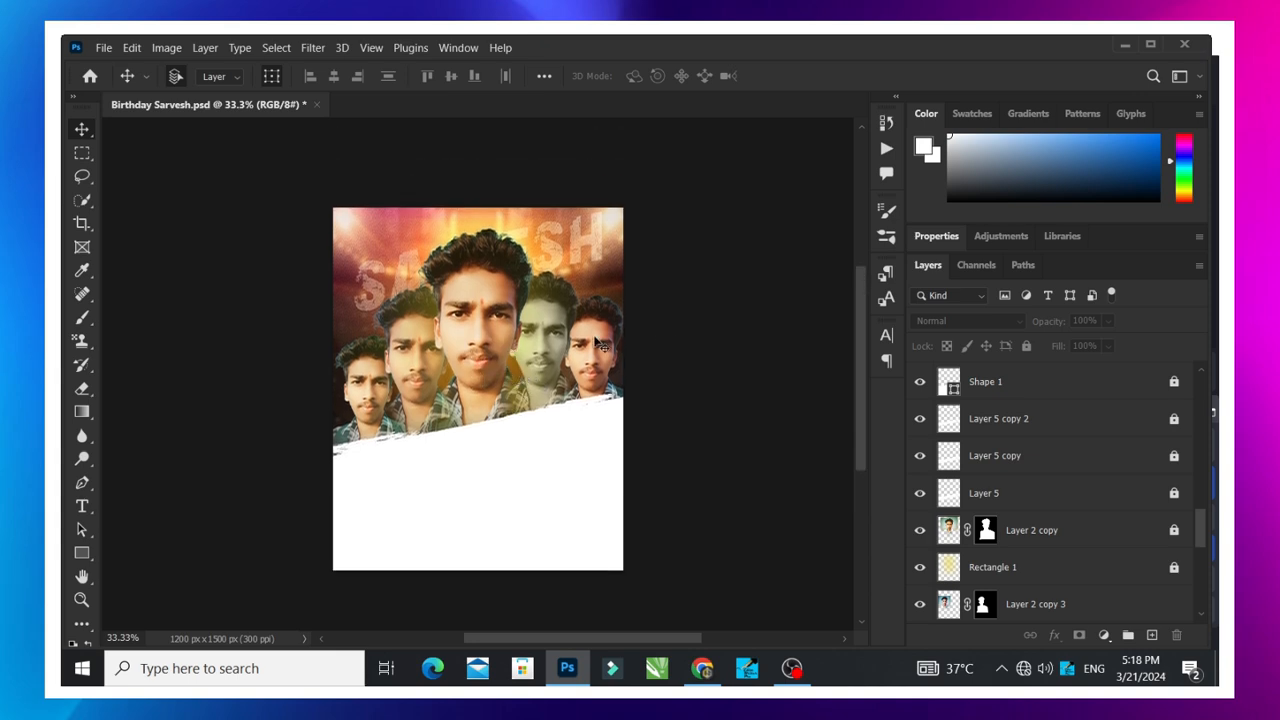
scroll(640, 328, "down", 2)
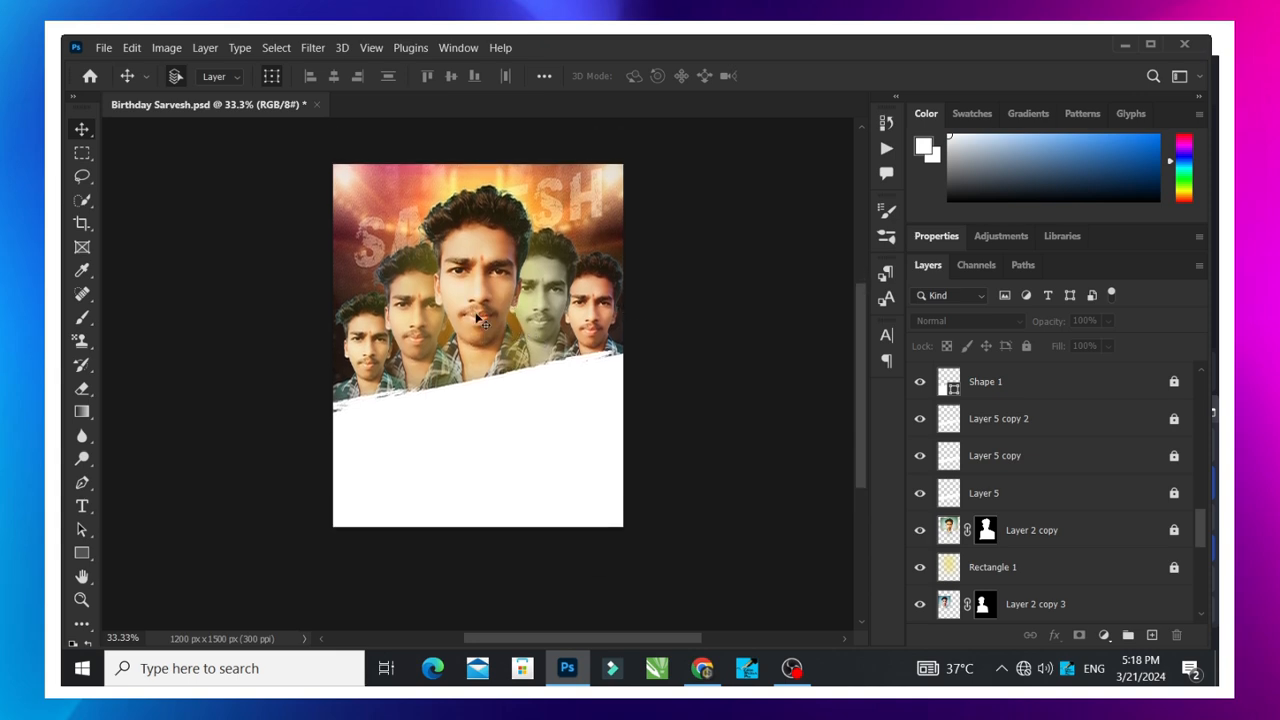
- Select the central portrait Layer 2 copy, unlock it and nudge it slightly down and to the left
right_click(487, 276)
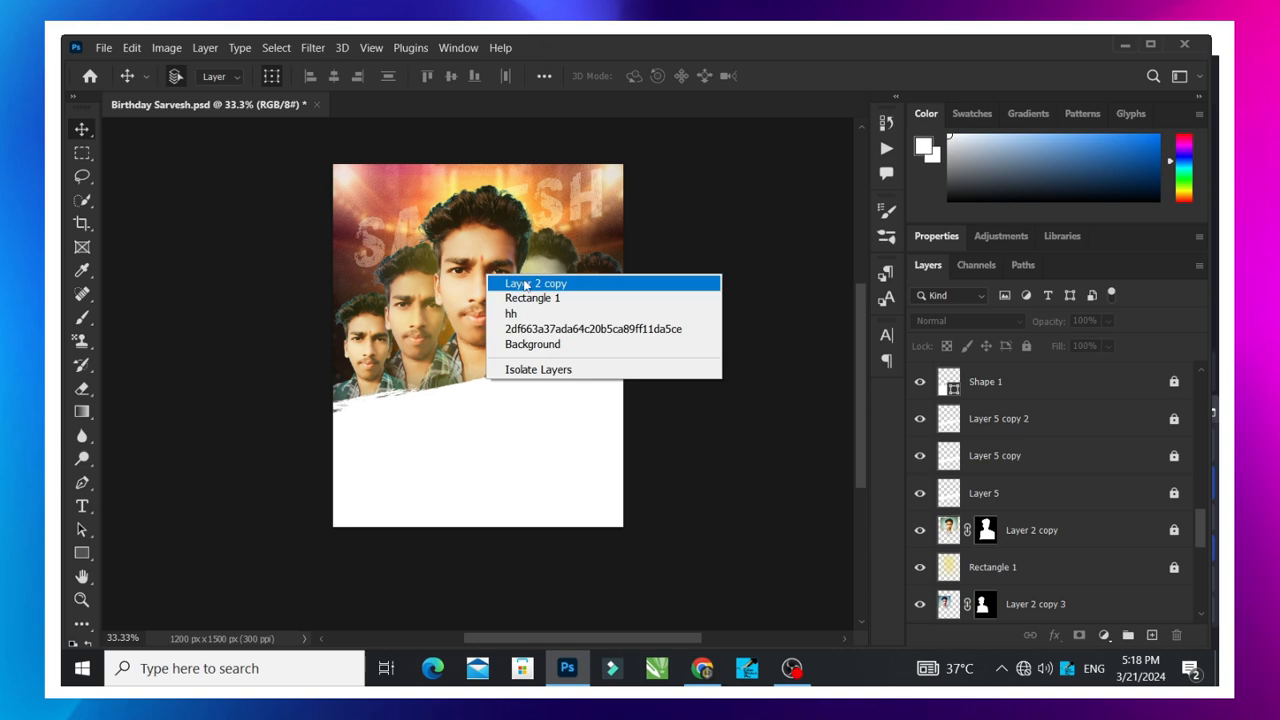
left_click(526, 285)
right_click(470, 259)
left_click(506, 267)
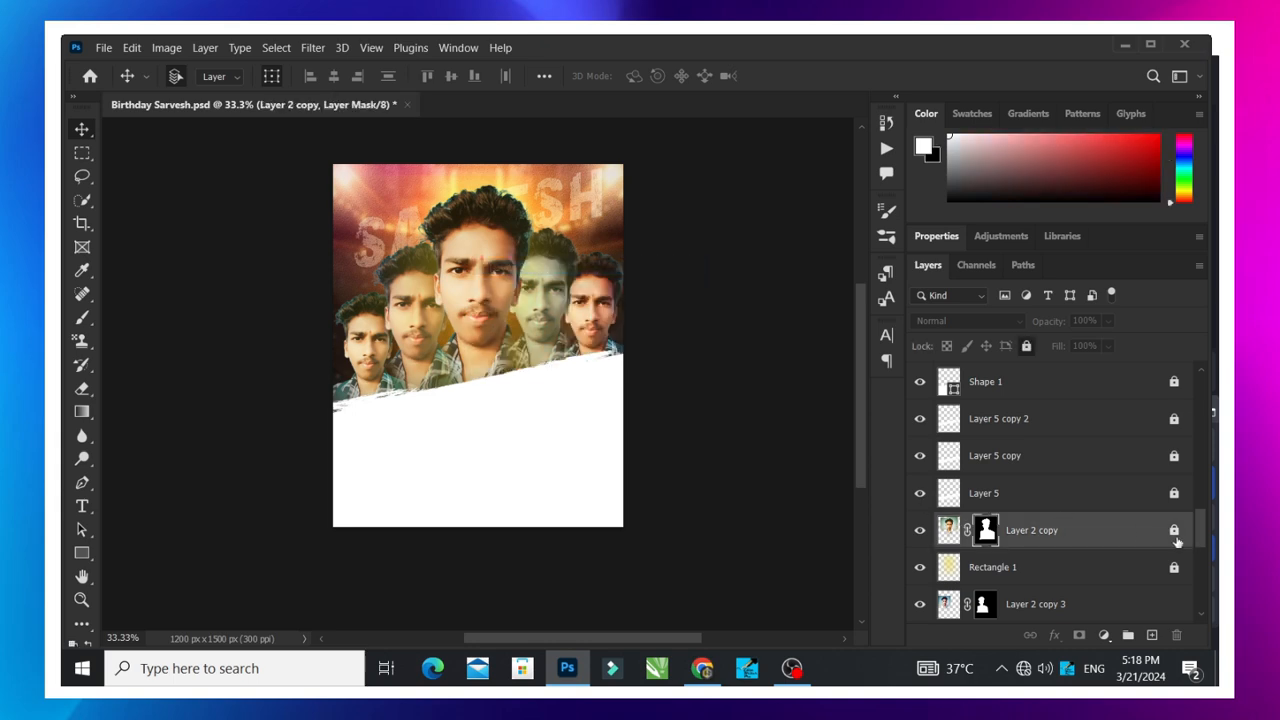
left_click(1175, 532)
mouse_move(495, 296)
left_mouse_down()
mouse_move(492, 240)
mouse_move(490, 303)
left_mouse_up()
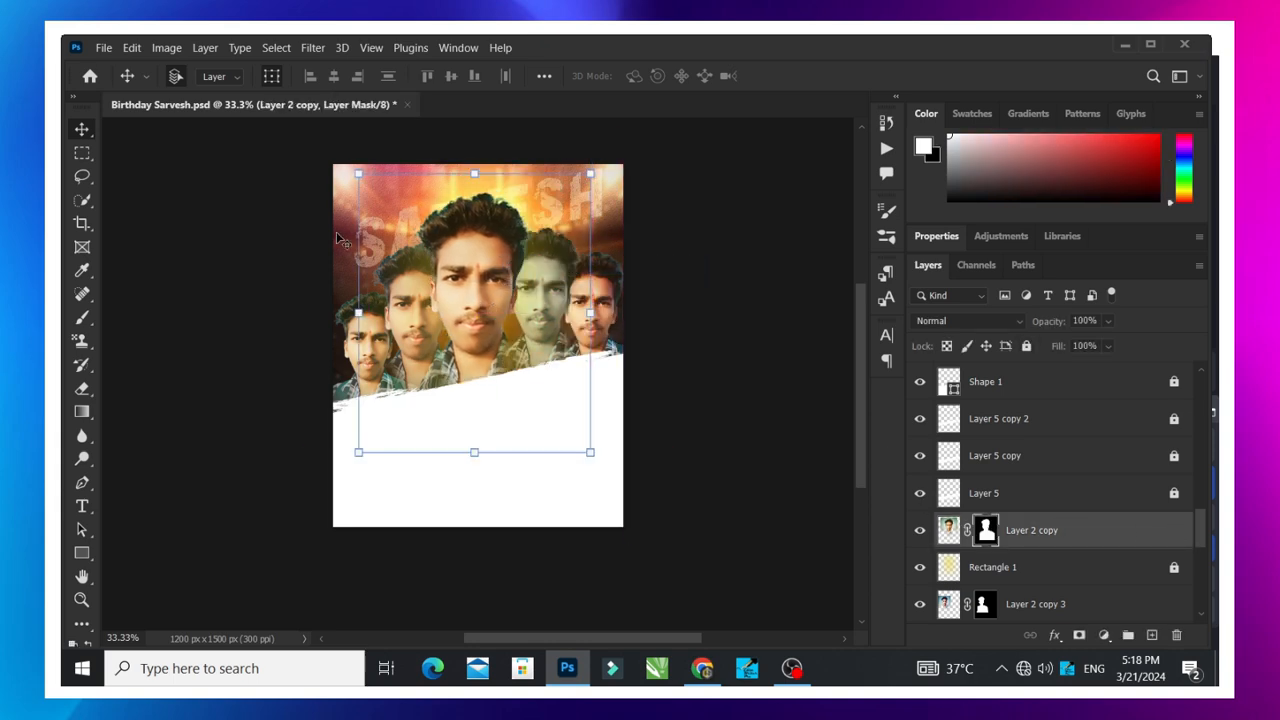
- Try a midtone yellow–blue level of -41 on the central portrait with Color Balance, cancel it and undo the portrait's nudge
left_click(166, 47)
mouse_move(172, 89)
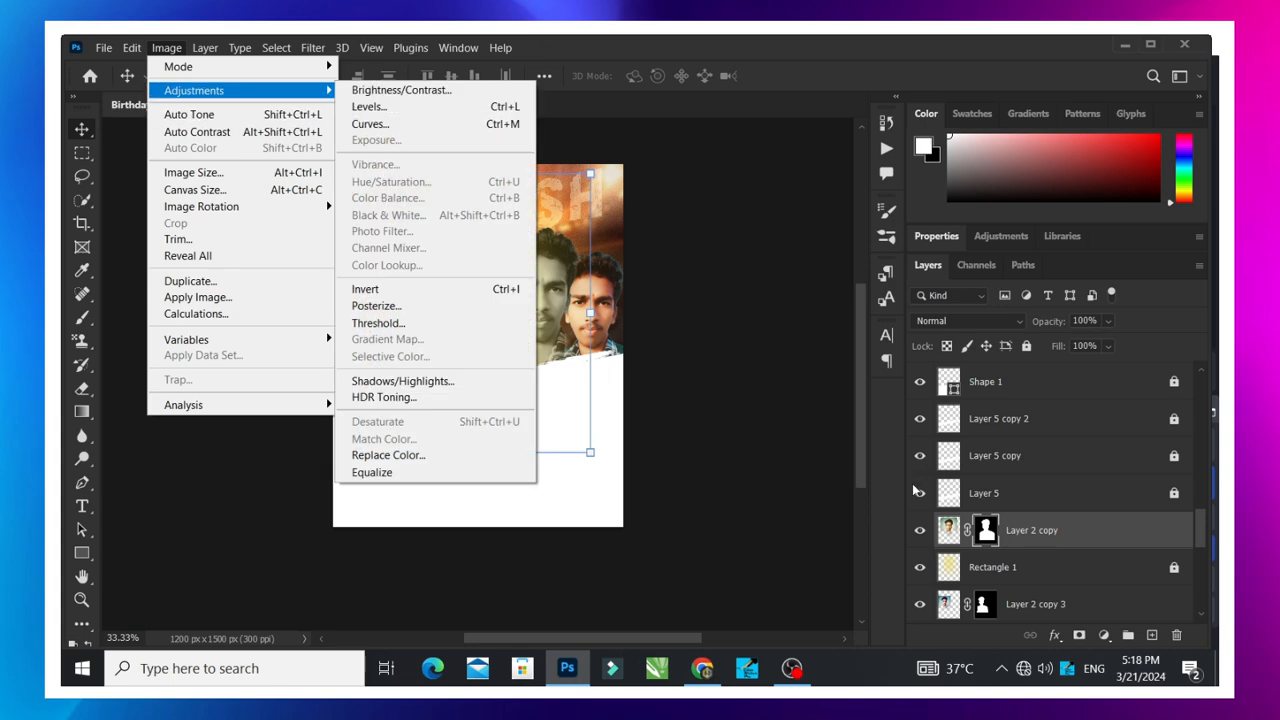
left_click(916, 491)
left_click(167, 48)
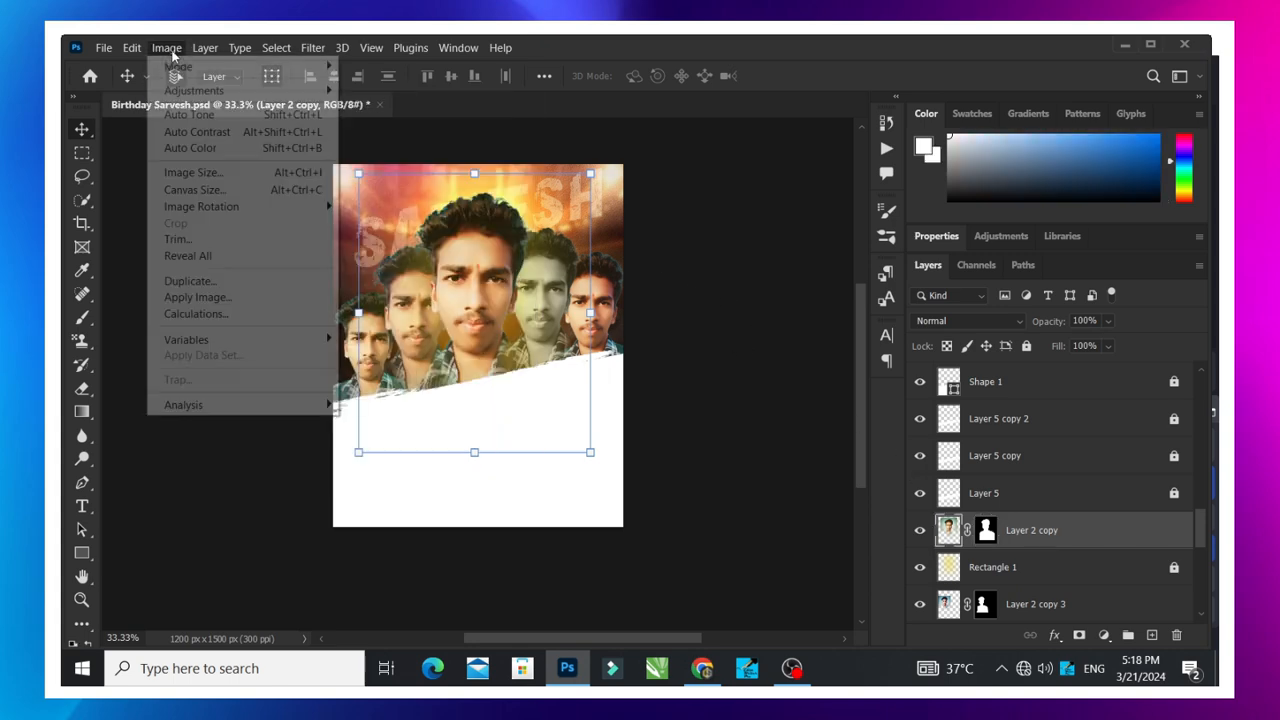
mouse_move(206, 91)
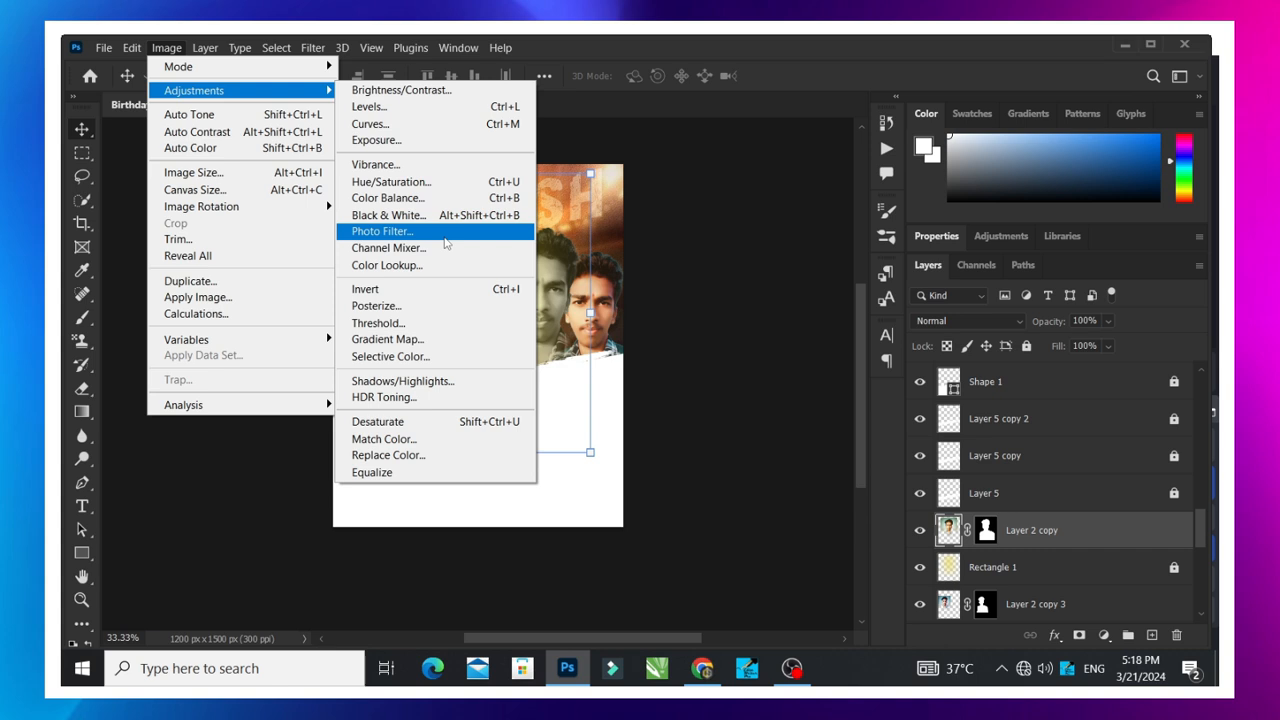
left_click(408, 197)
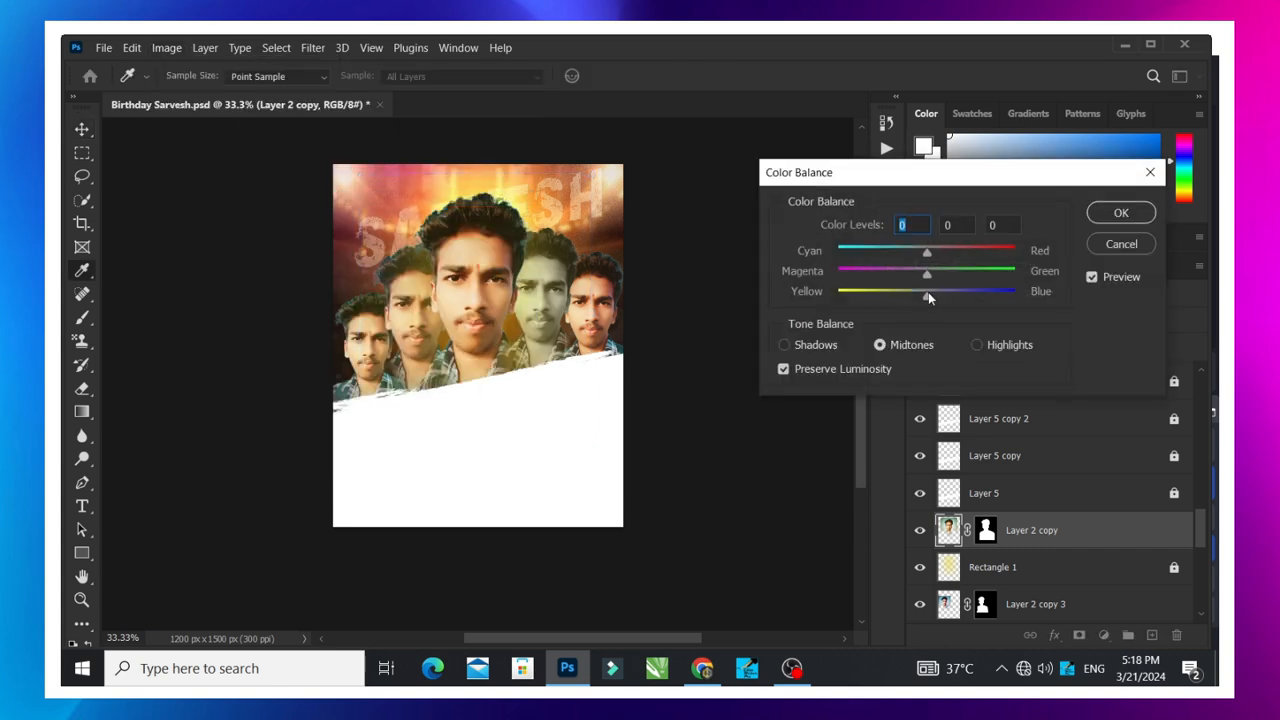
left_click_drag(928, 292, 894, 294)
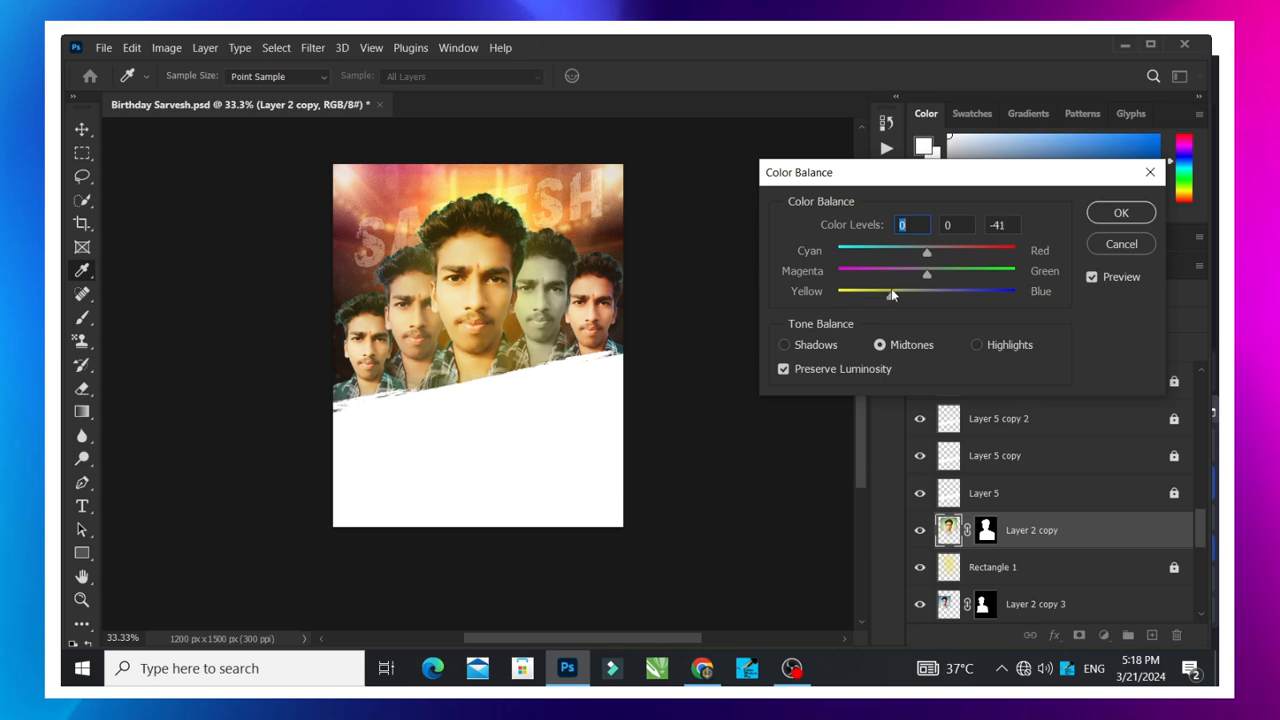
left_click(1106, 245)
left_click(723, 286)
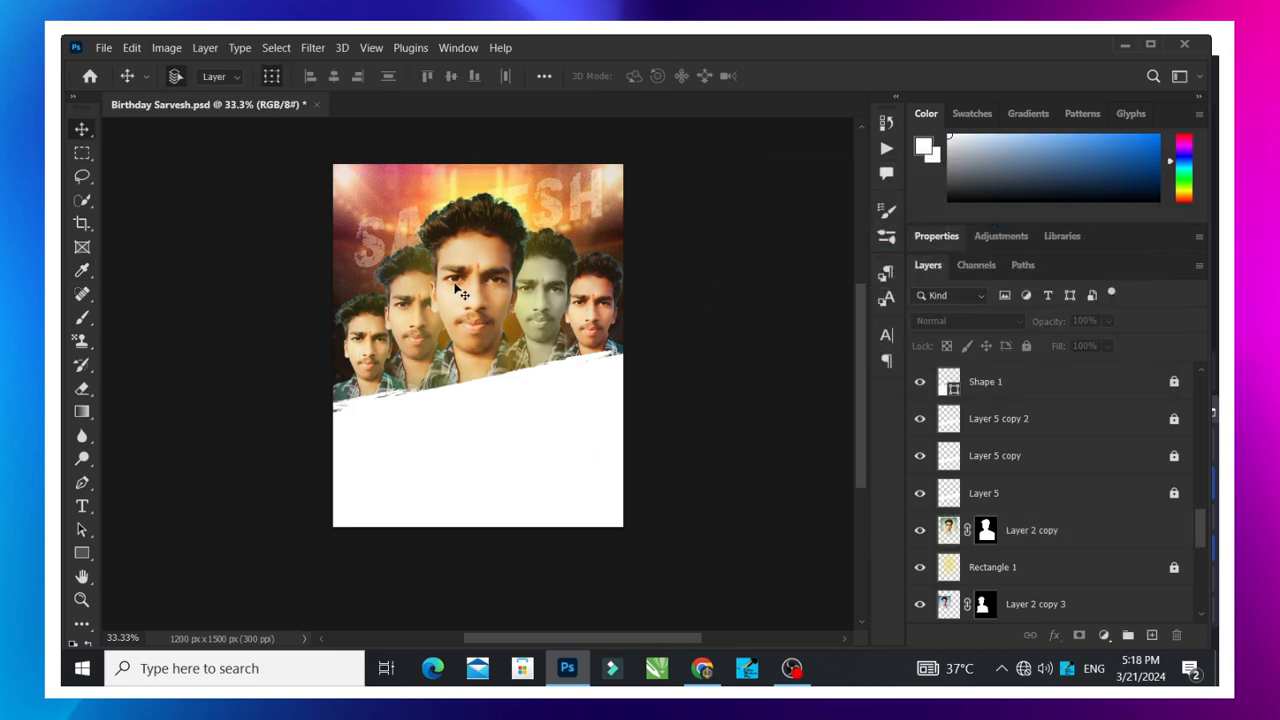
key("ctrl+z")
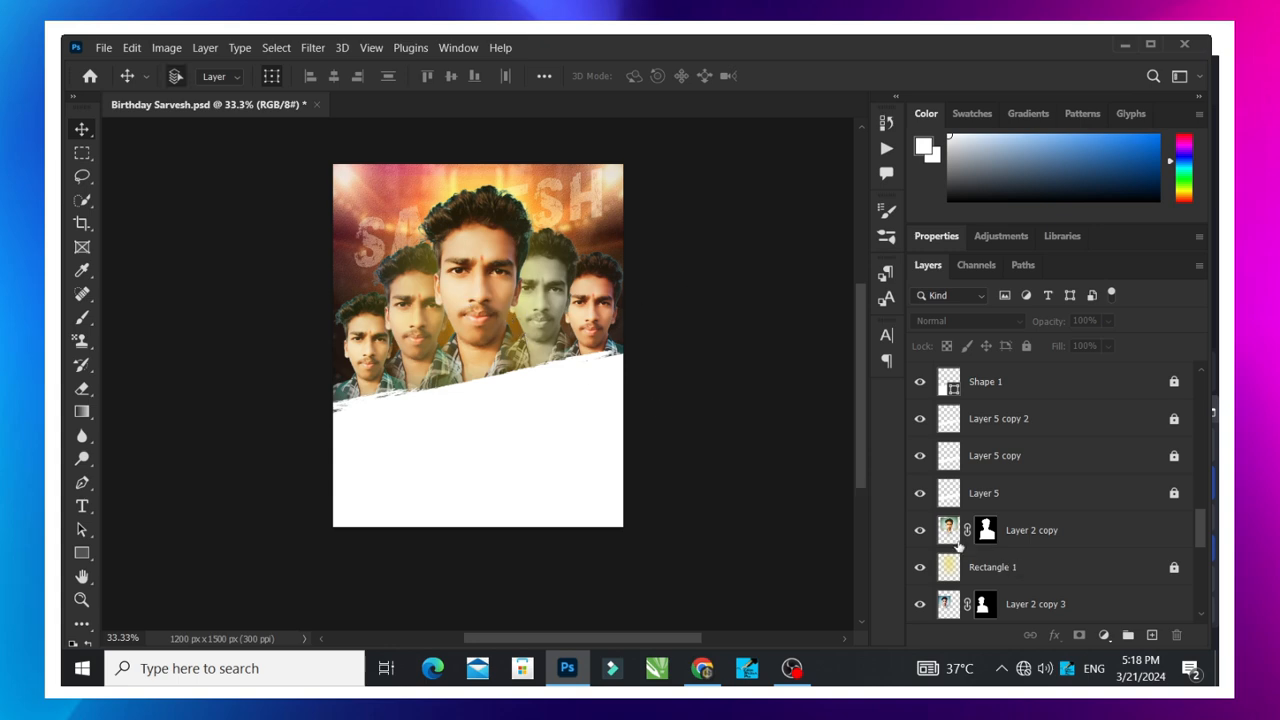
- Unlock the brush-stroke layer Layer 5, try moving it upward, undo the move and lock the layer again
left_click(1049, 507)
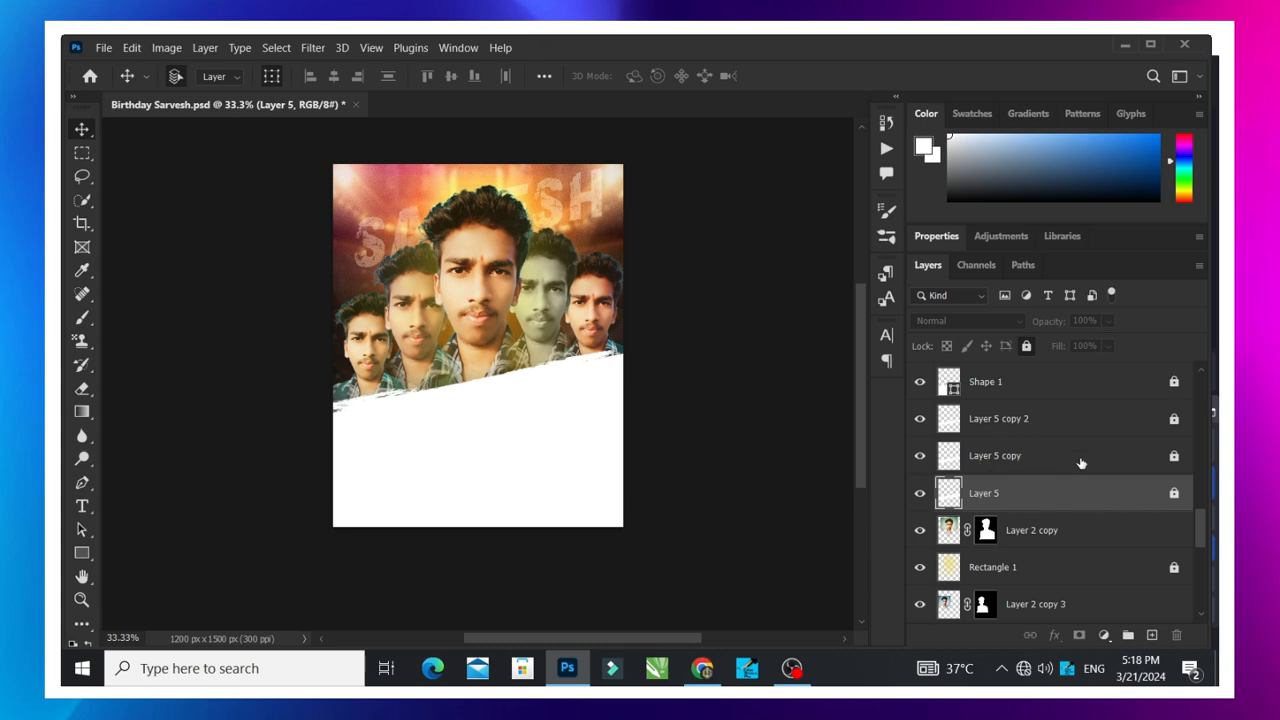
left_click(1168, 495)
mouse_move(542, 375)
left_mouse_down()
mouse_move(530, 245)
mouse_move(540, 330)
mouse_move(560, 250)
mouse_move(536, 291)
left_mouse_up()
key("ctrl+z")
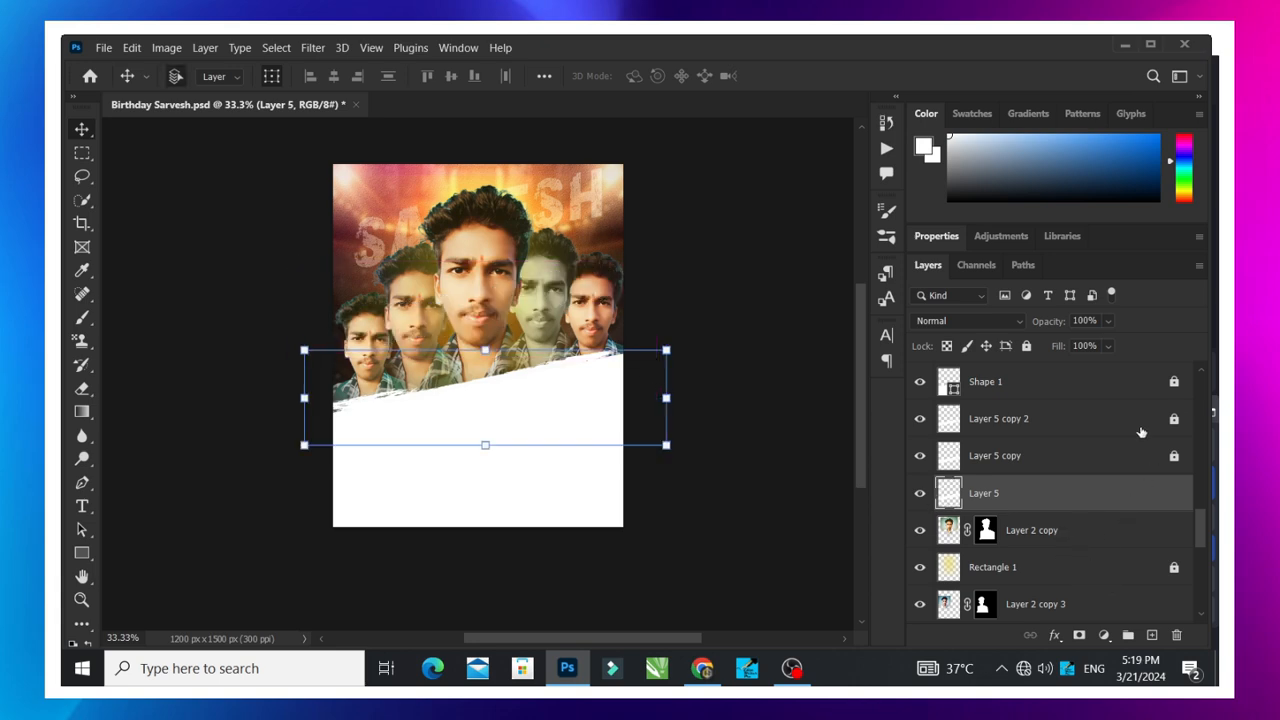
left_click(1027, 346)
- Add a new layer above Layer 5 and paint one white rough stroke across the lower portraits with the 1400 px textured brush
left_click(1152, 635)
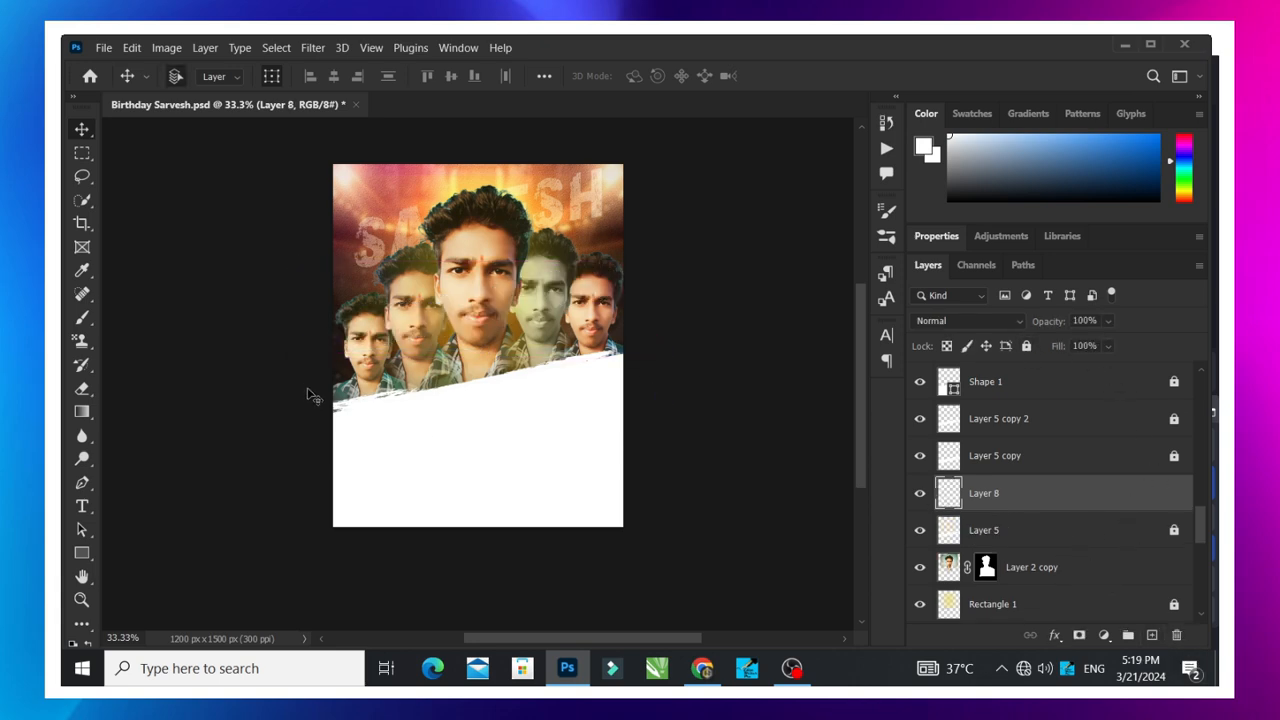
left_click(83, 318)
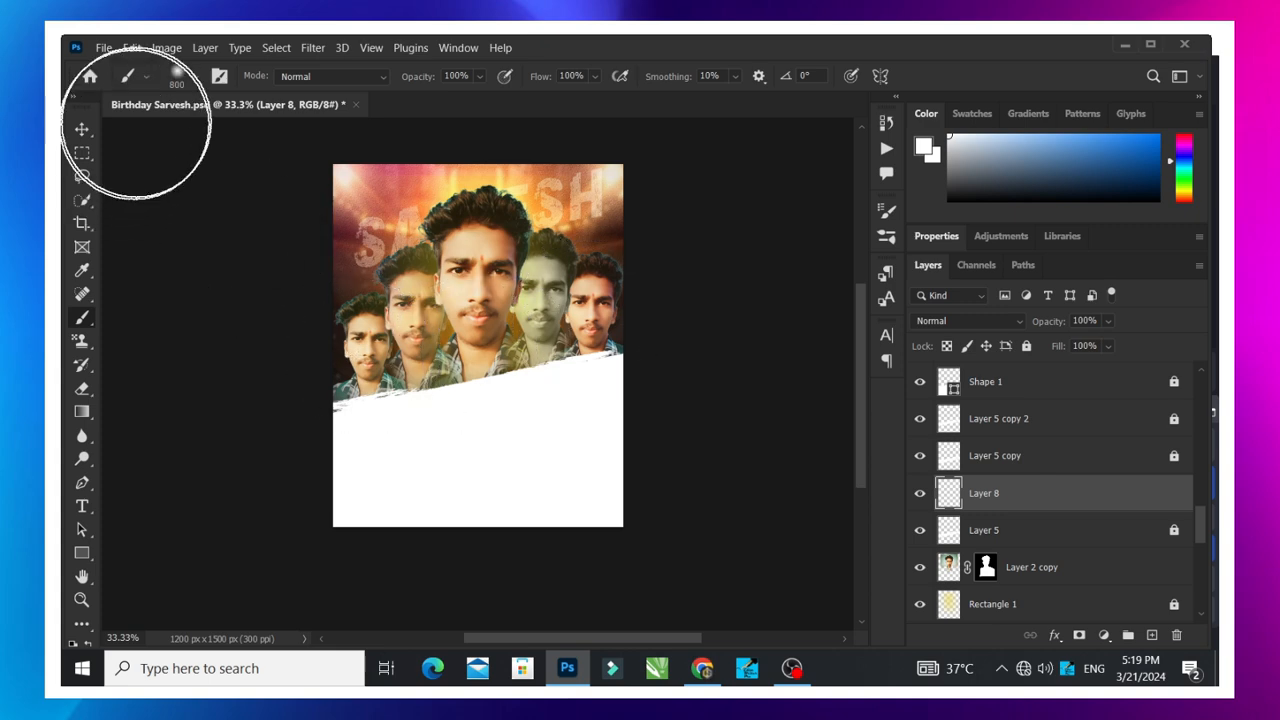
left_click(176, 75)
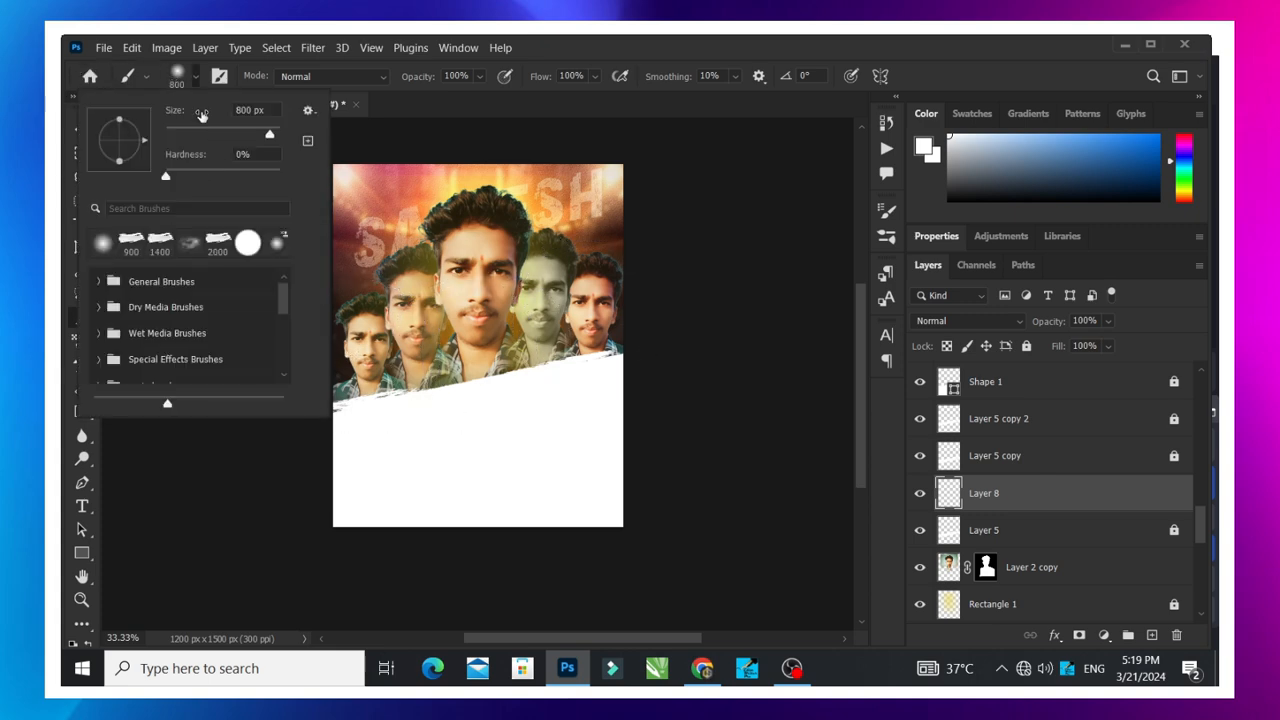
left_click(161, 244)
left_click(485, 400)
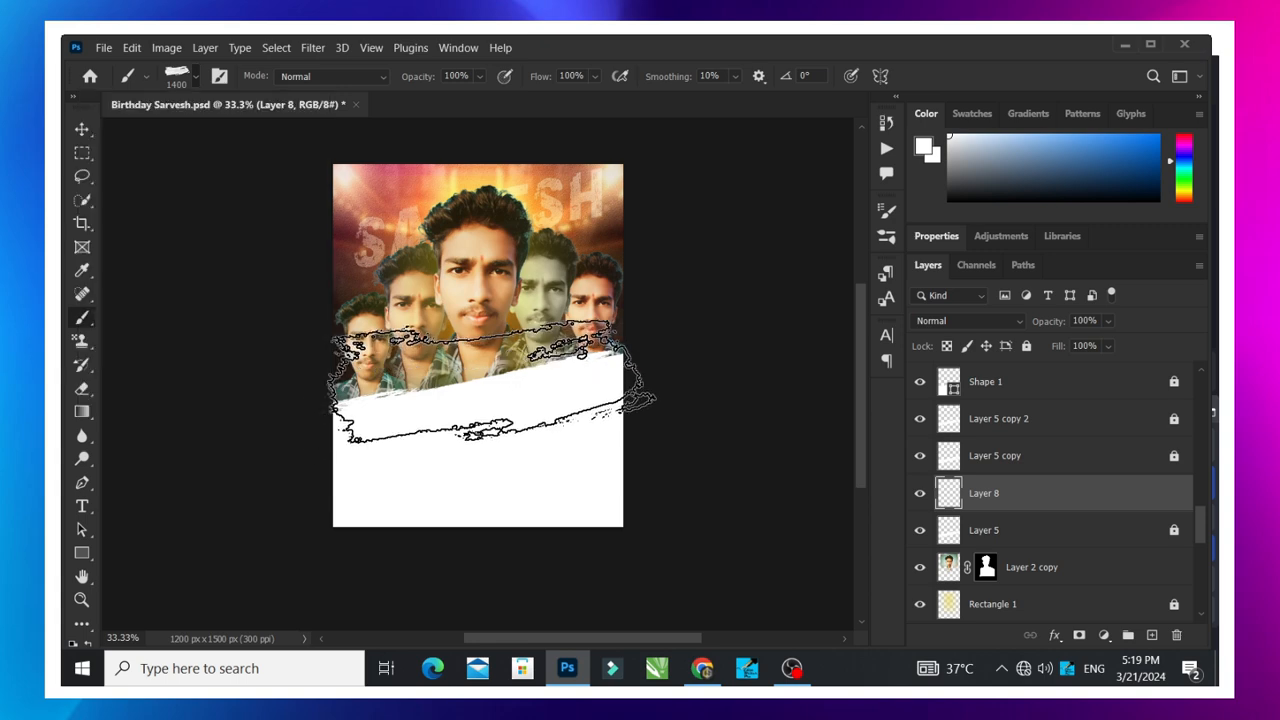
- Stretch the Layer 8 stroke to 131.92% width, shift it left across the poster and flatten it to 32.09% height
left_click(82, 130)
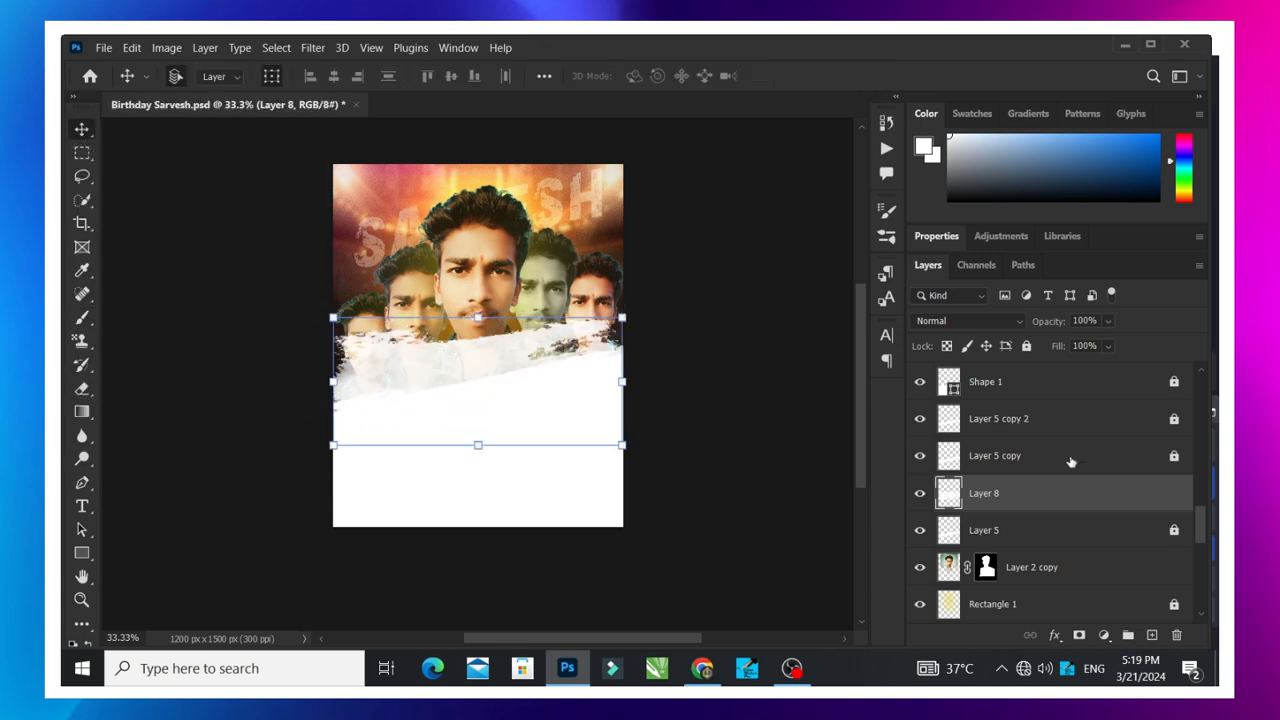
left_click_drag(625, 381, 714, 380)
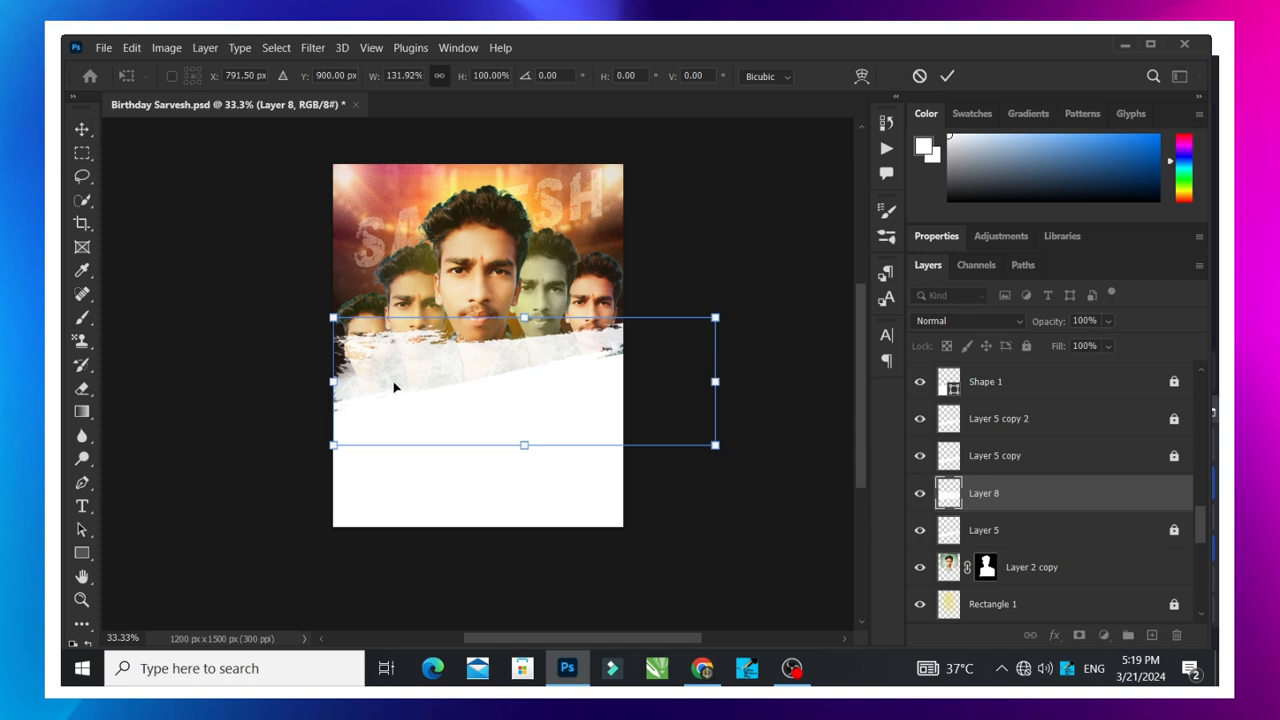
left_click_drag(395, 377, 331, 377)
left_click_drag(462, 445, 462, 356)
left_click(947, 76)
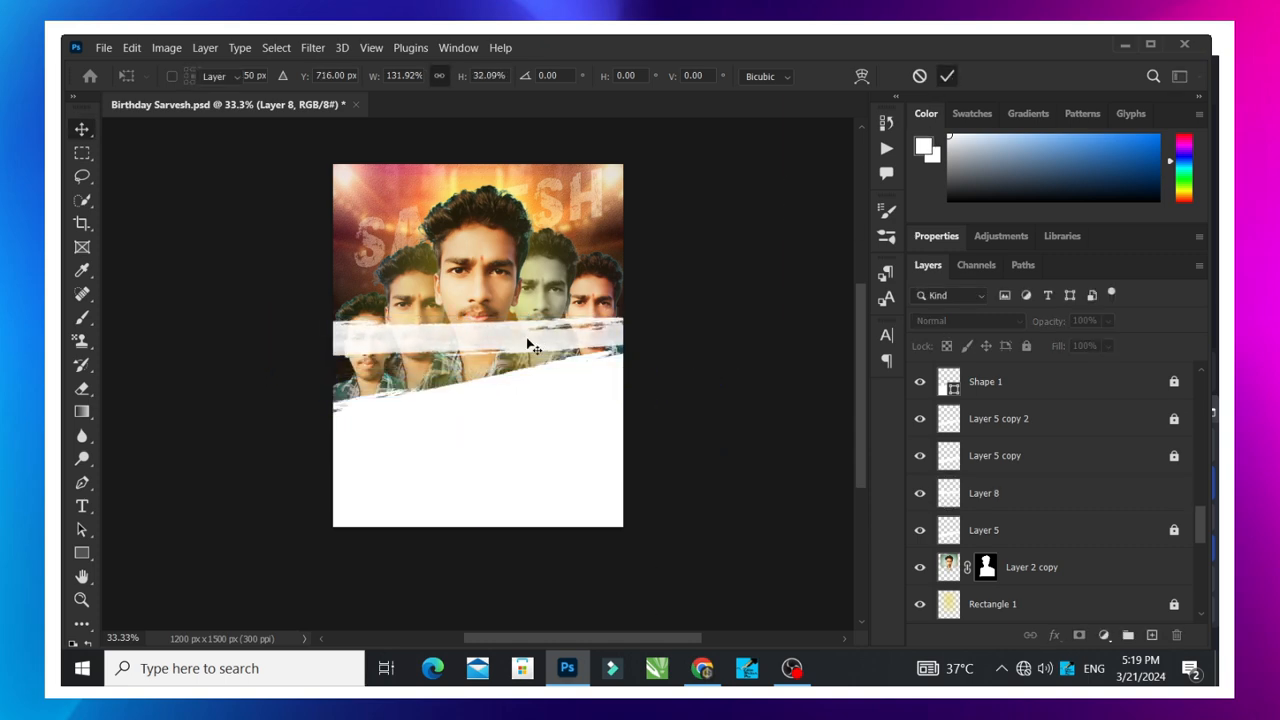
- Move the Layer 8 stroke down, rotate it to about -13.48° and place it along the slanted edge of the white base
left_click_drag(504, 318, 504, 402)
key("ctrl+t")
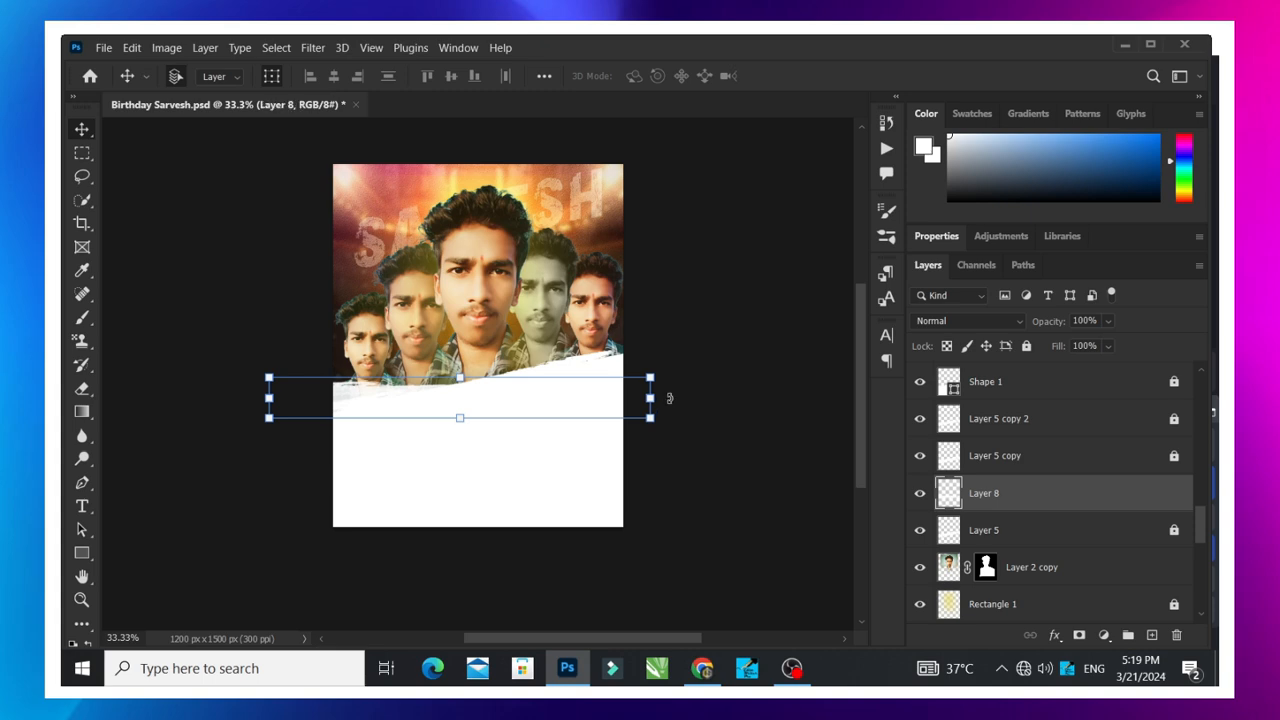
left_click_drag(660, 400, 668, 340)
left_click_drag(526, 371, 530, 354)
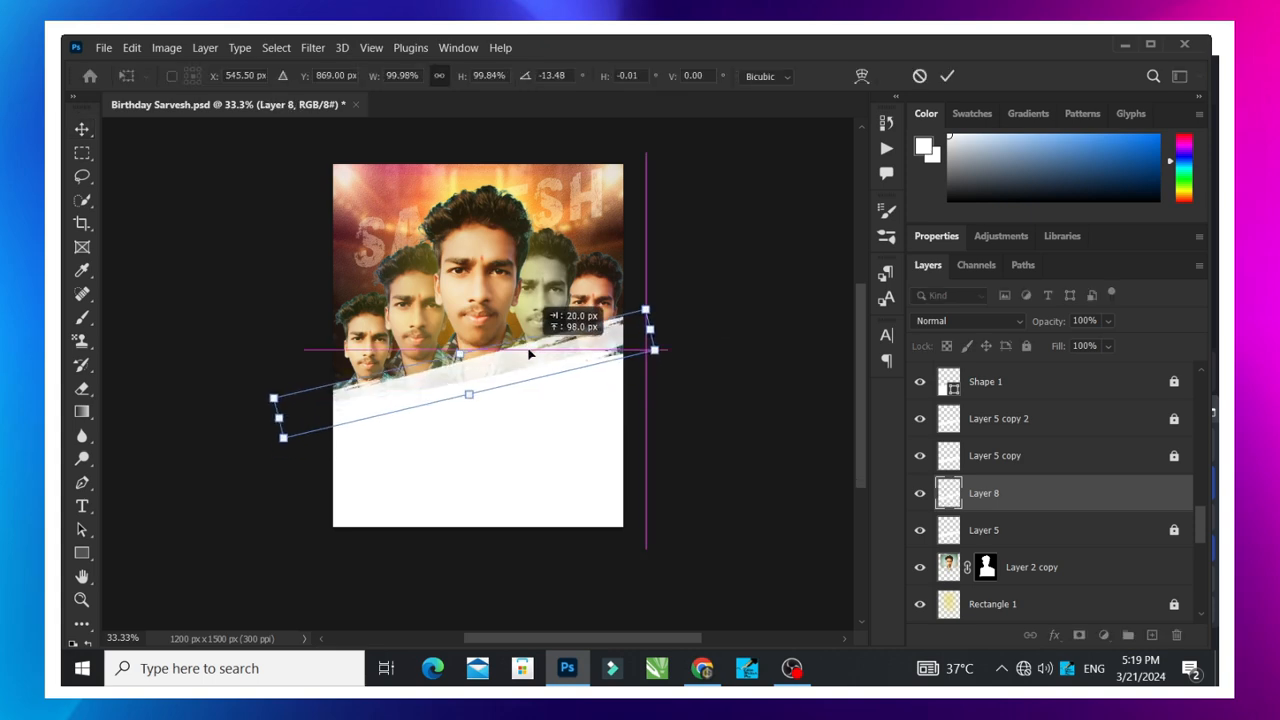
left_click(947, 76)
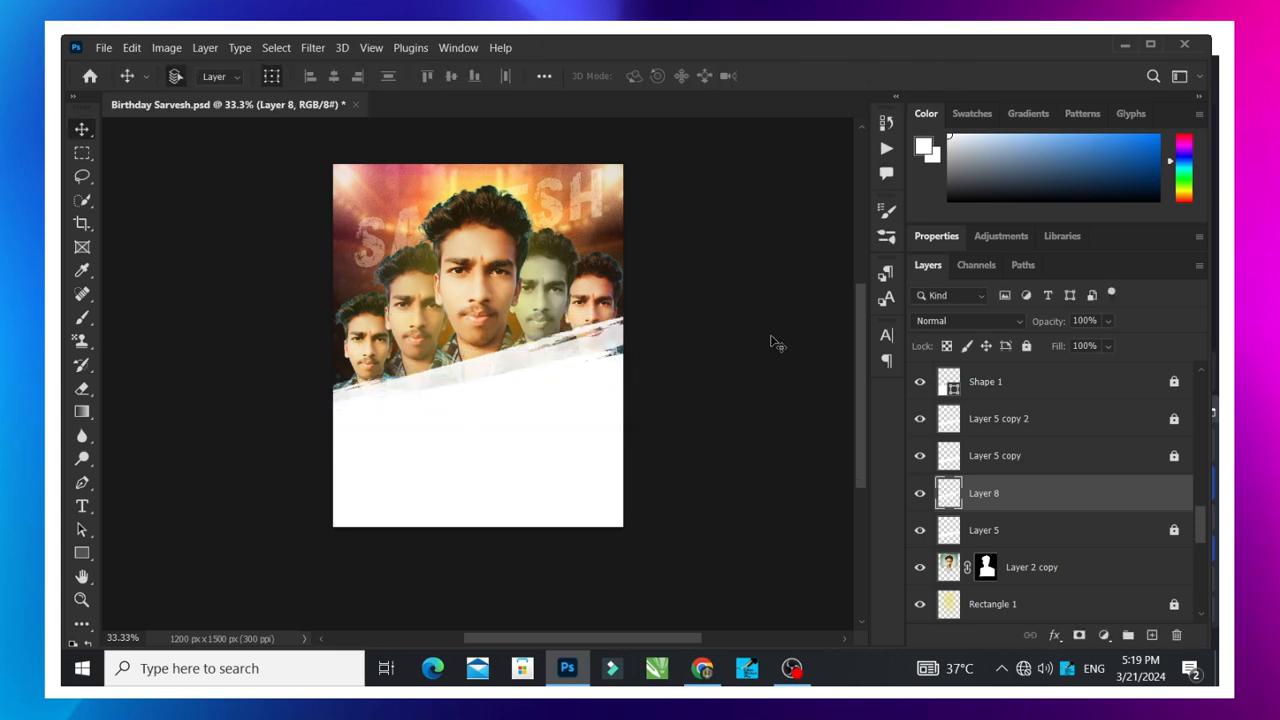
- Duplicate the Layer 8 stroke and move the copy down over the white base
left_click(771, 343)
left_click(510, 356, "alt")
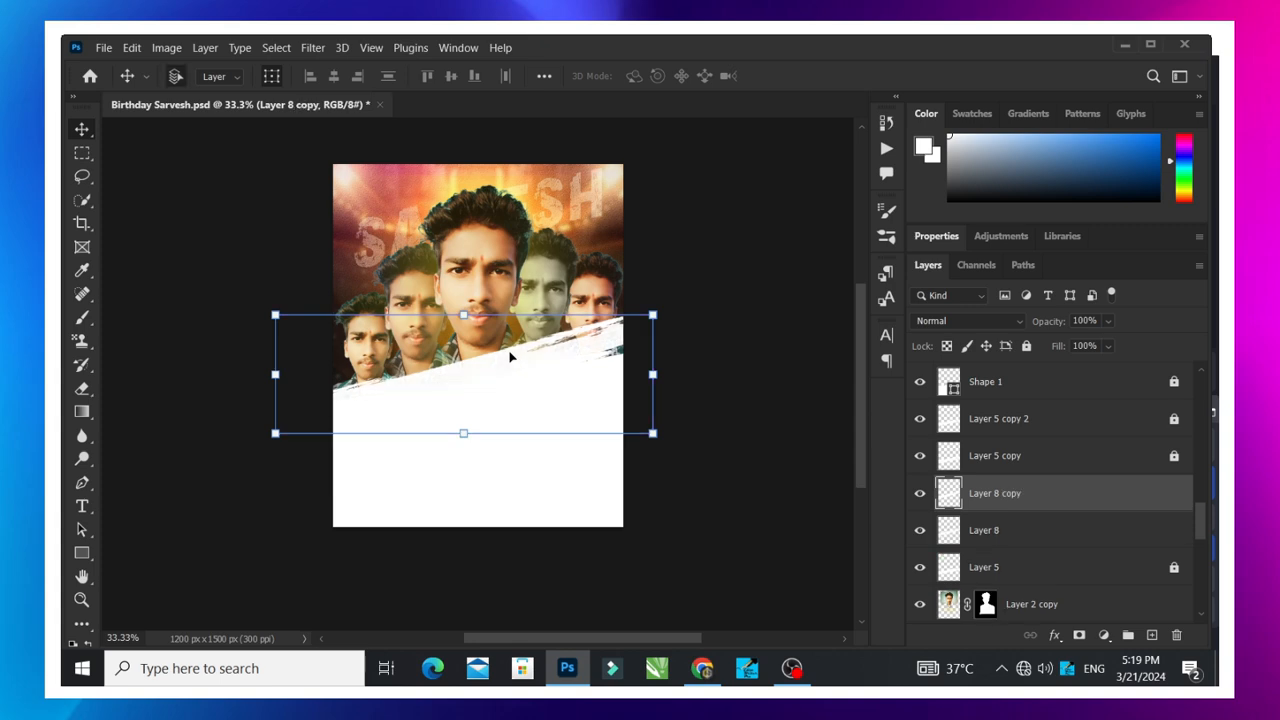
left_click(711, 411)
left_click_drag(516, 358, 521, 415)
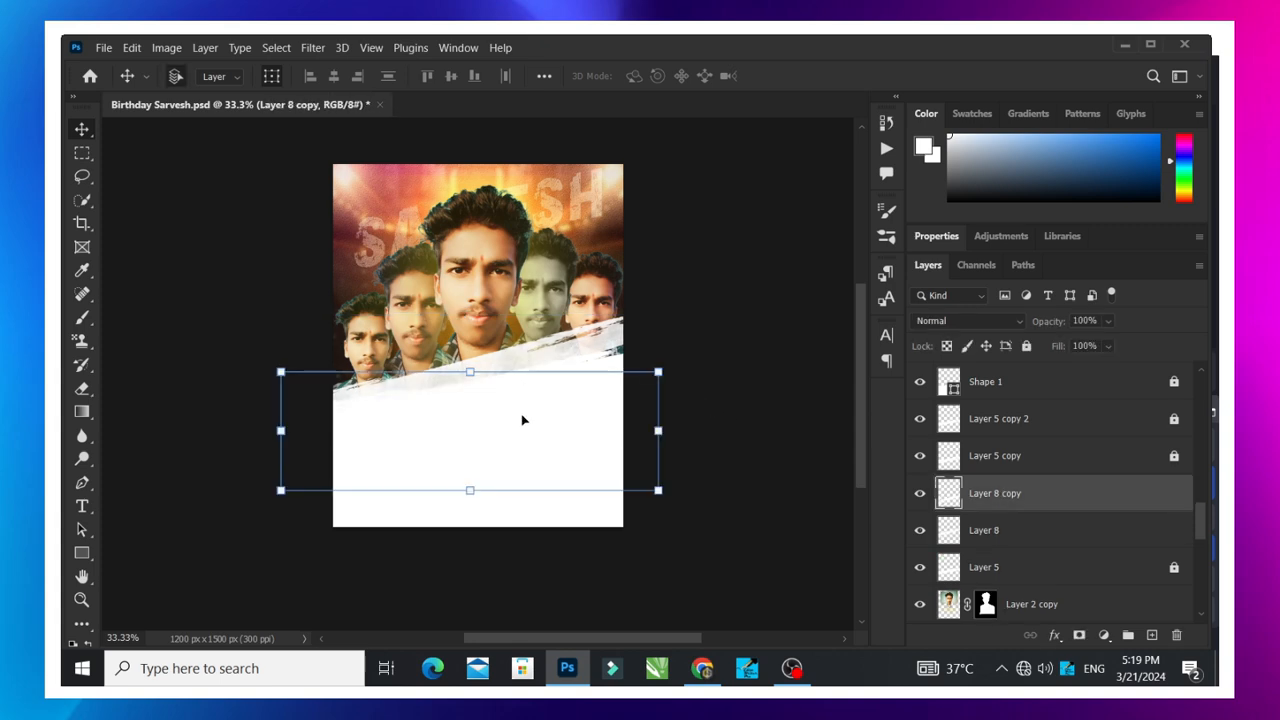
- Delete both Layer 8 copy and Layer 8, and leave no layer selected
key("Delete")
key("Delete")
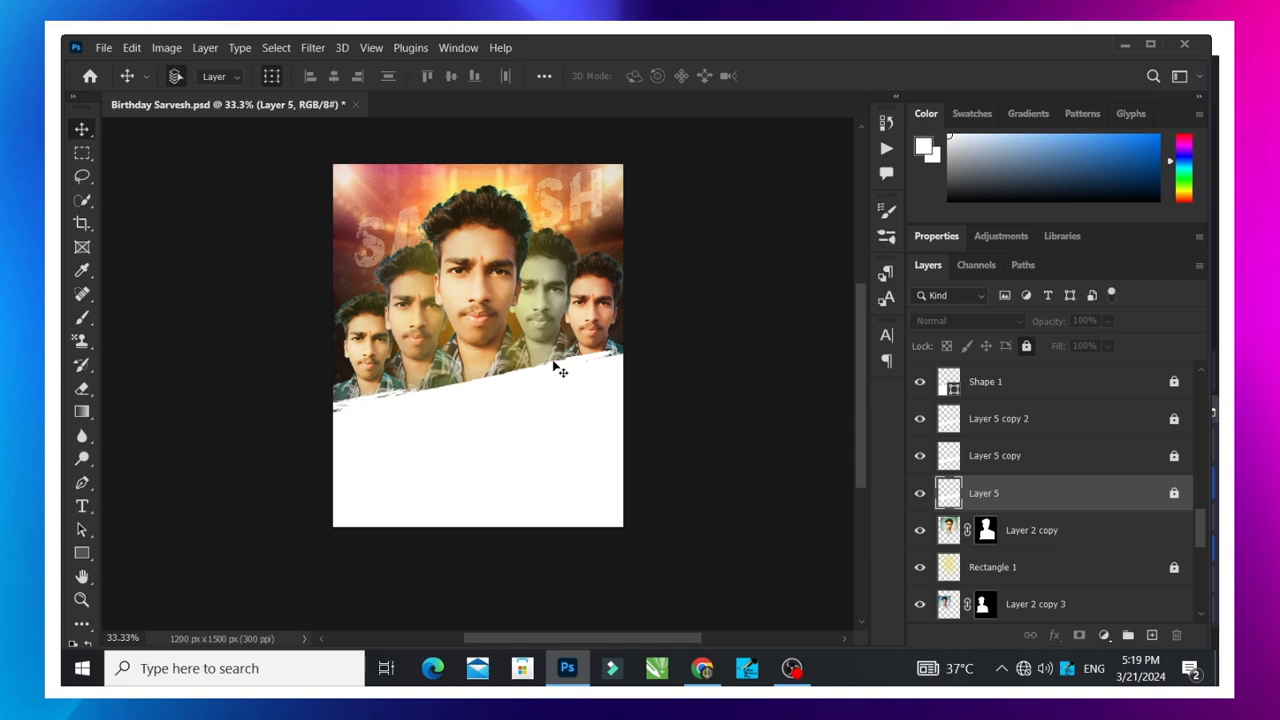
left_click(530, 462)
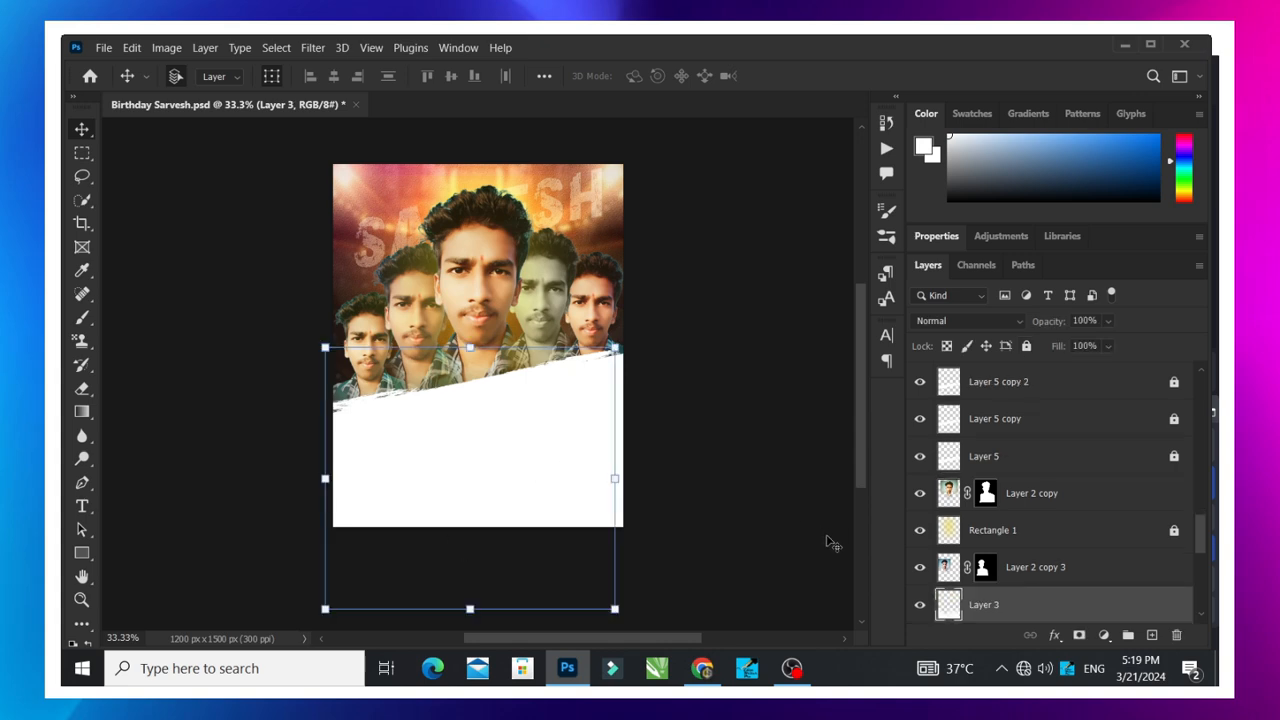
left_click(670, 480)
- With the Pen tool in Shape mode, draw a closed four-corner shape of about 1601 × 830 px around the white lower area
scroll(131, 386, "down", 2)
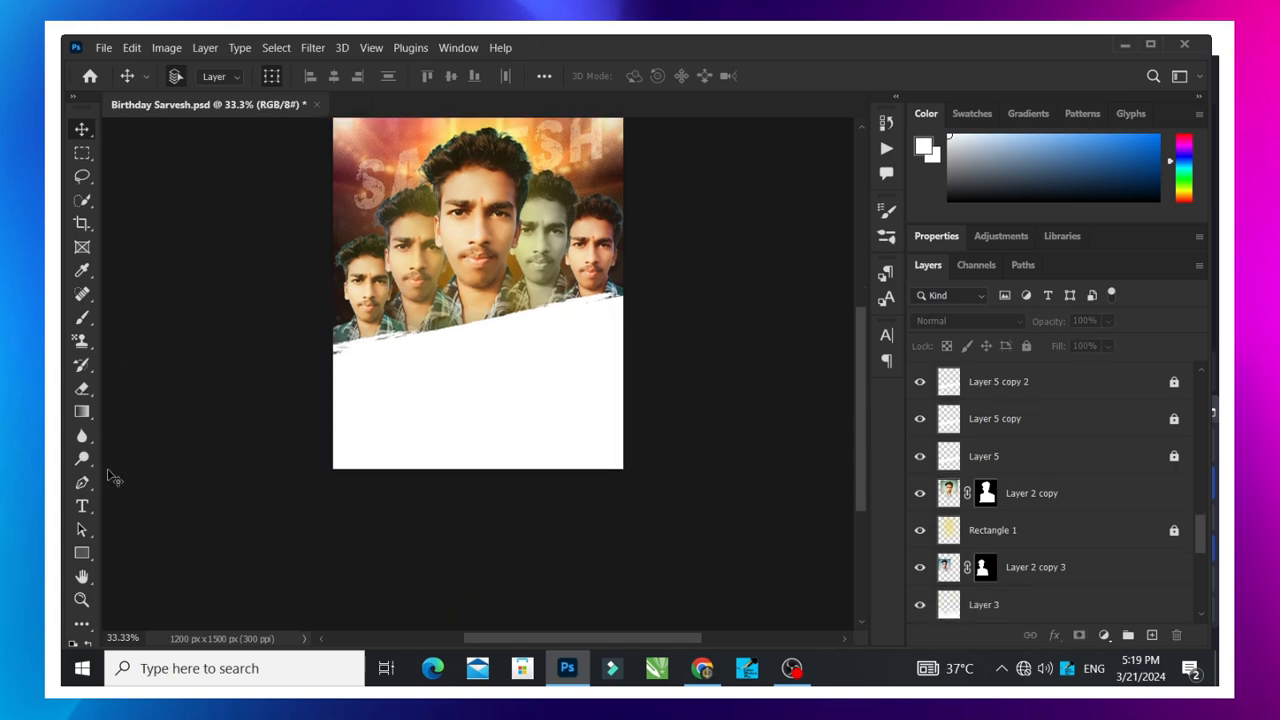
left_click(83, 484)
scroll(389, 443, "up", 1)
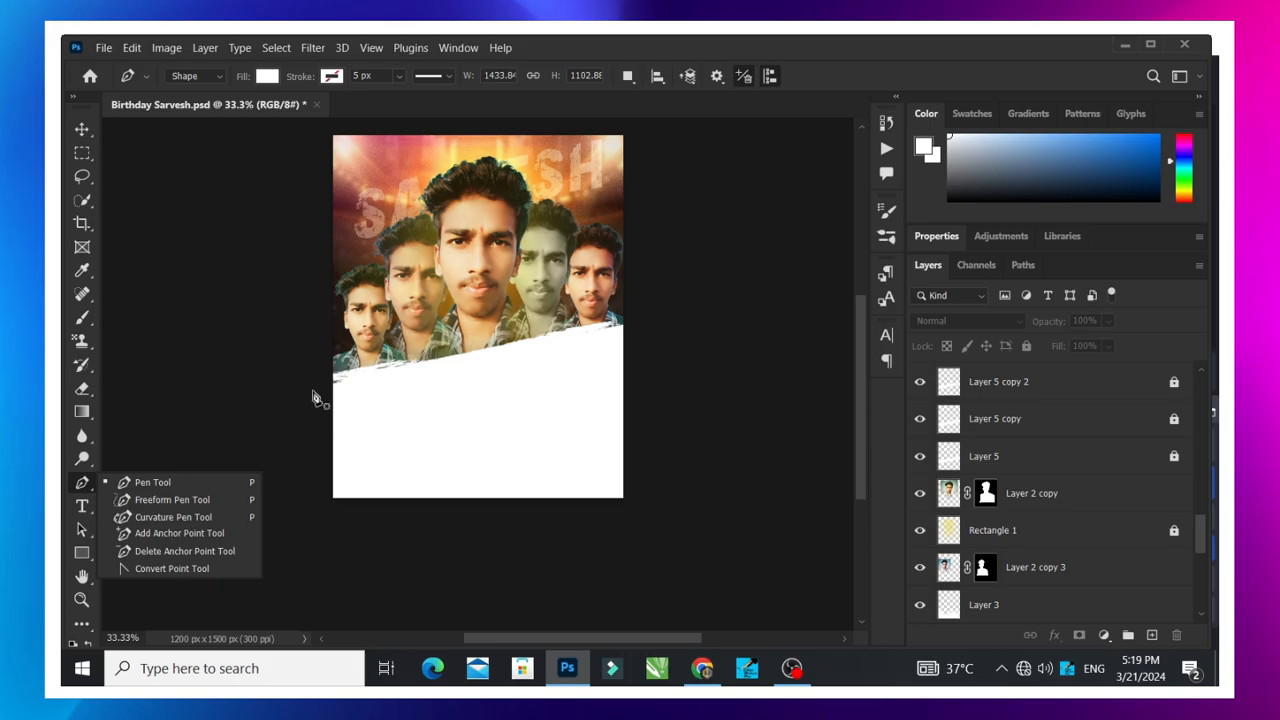
left_click(196, 76)
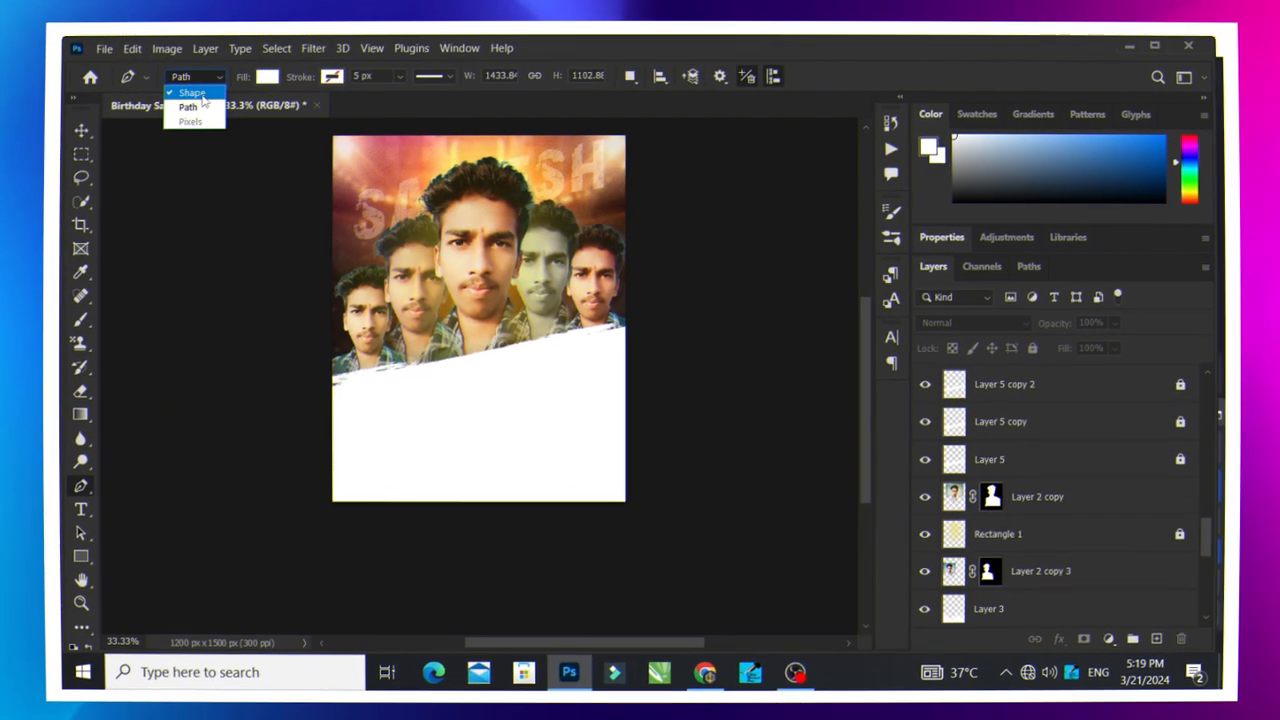
left_click(198, 92)
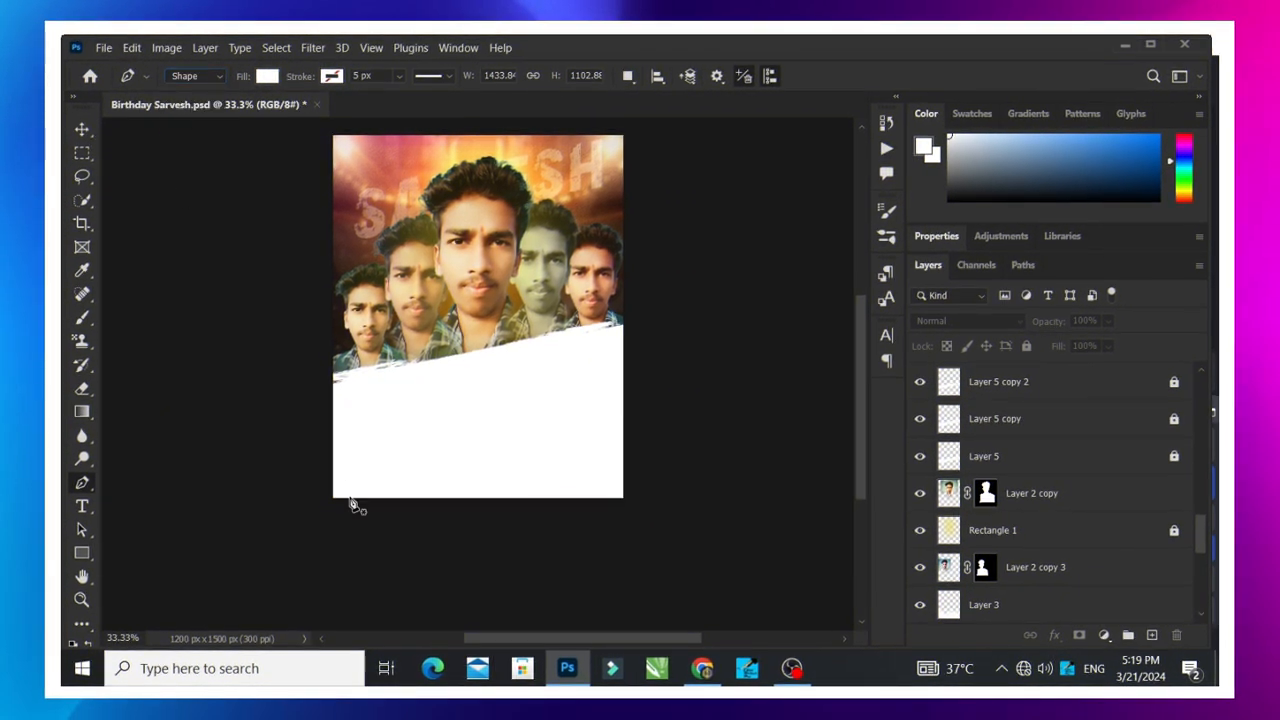
left_click(310, 388)
left_click(296, 532)
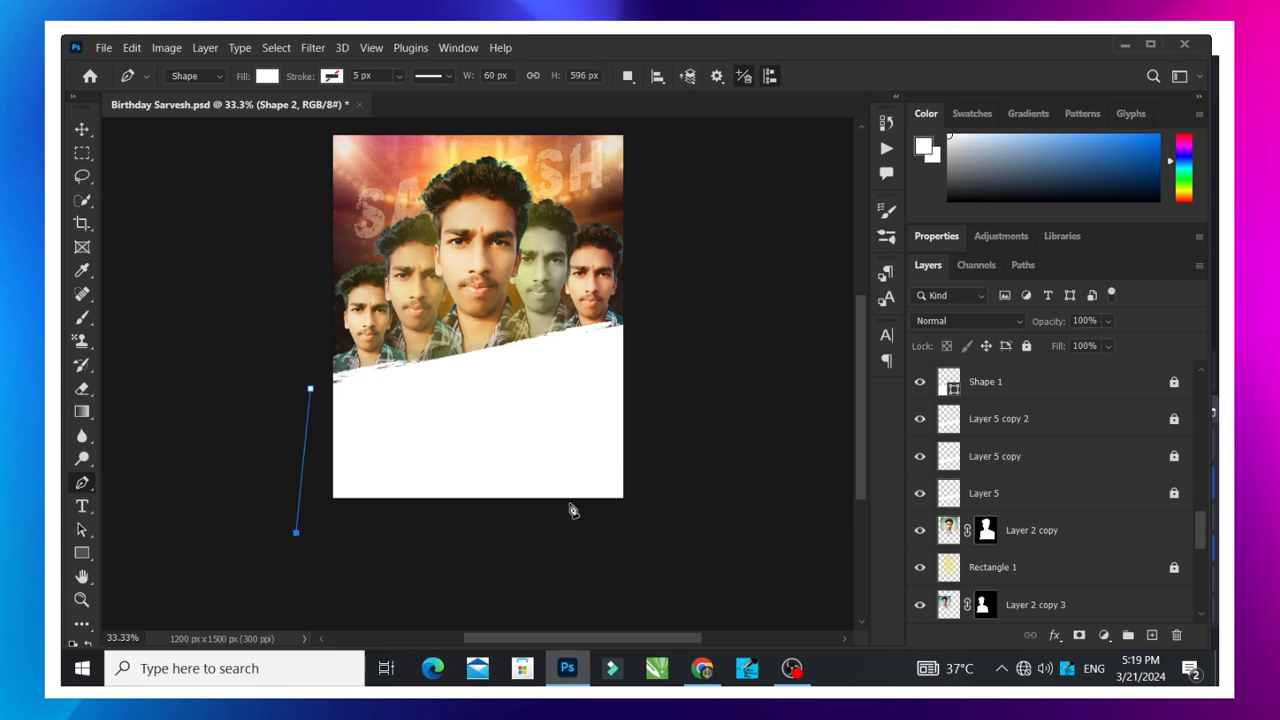
left_click(658, 523)
left_click(683, 332)
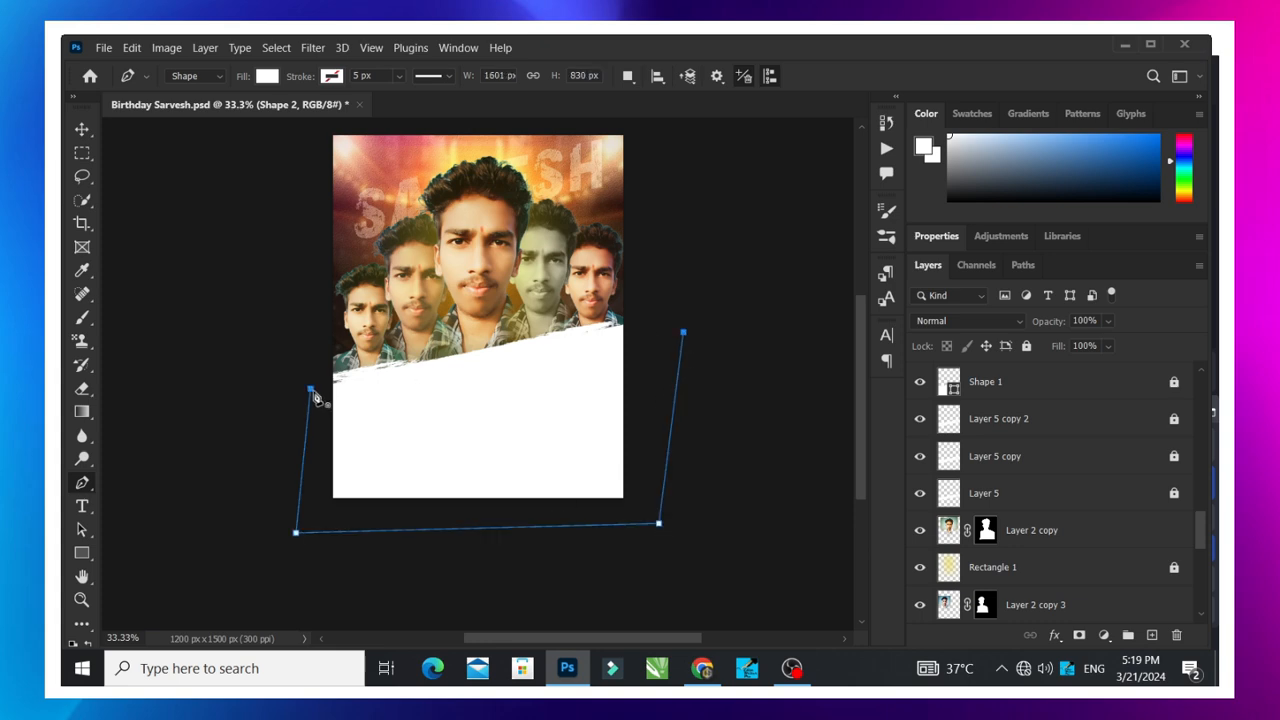
left_click(310, 388)
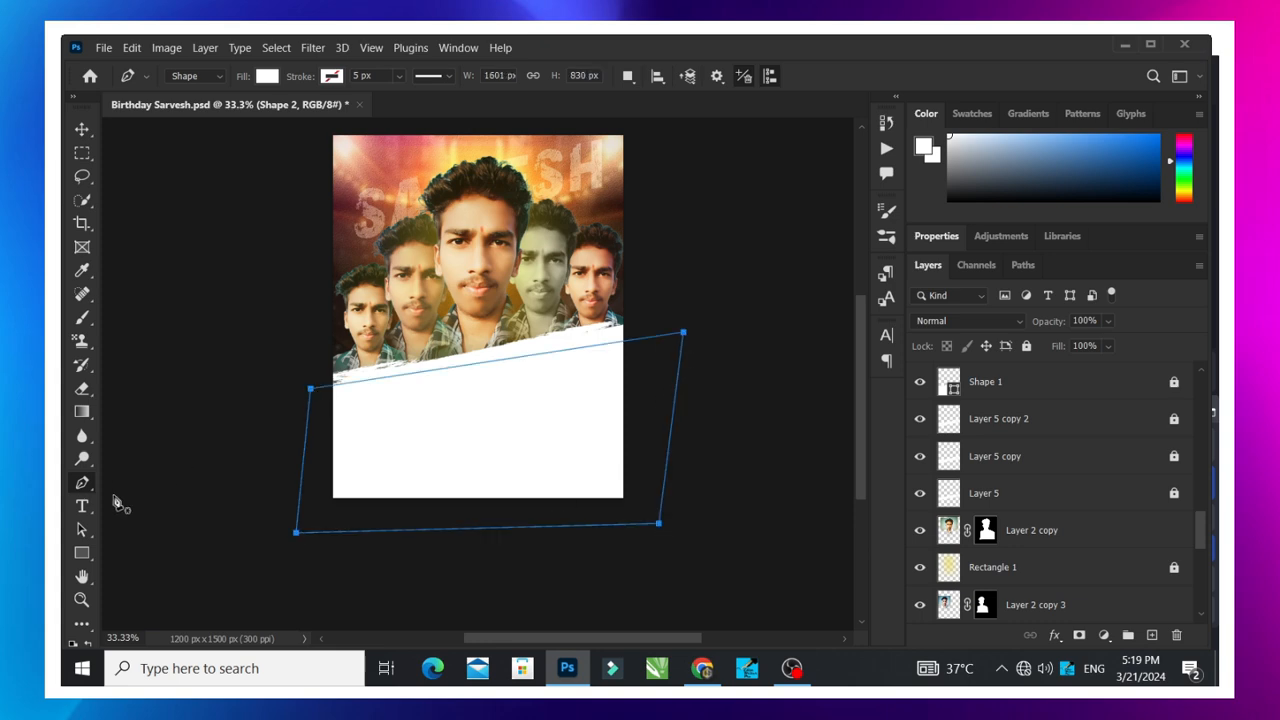
- Fill the new four-corner shape with the dark magenta swatch and deselect it
left_click(82, 130)
left_click(972, 113)
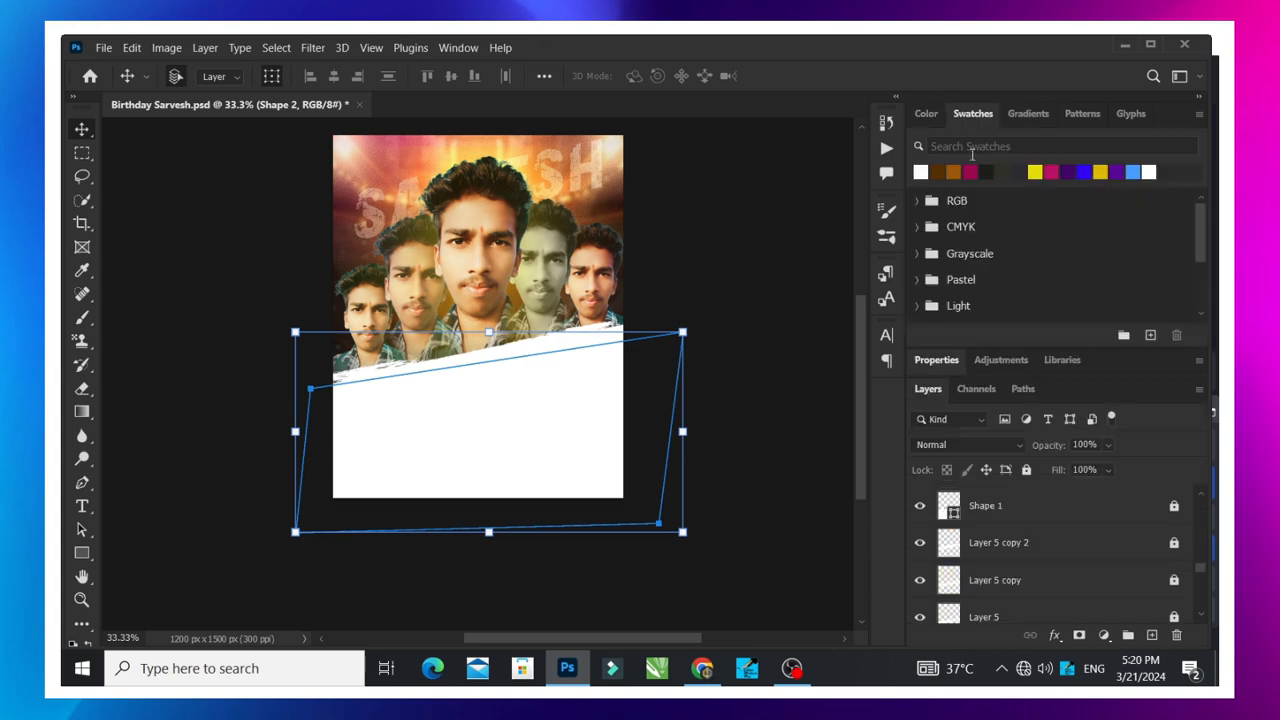
left_click(968, 170)
left_click(766, 277)
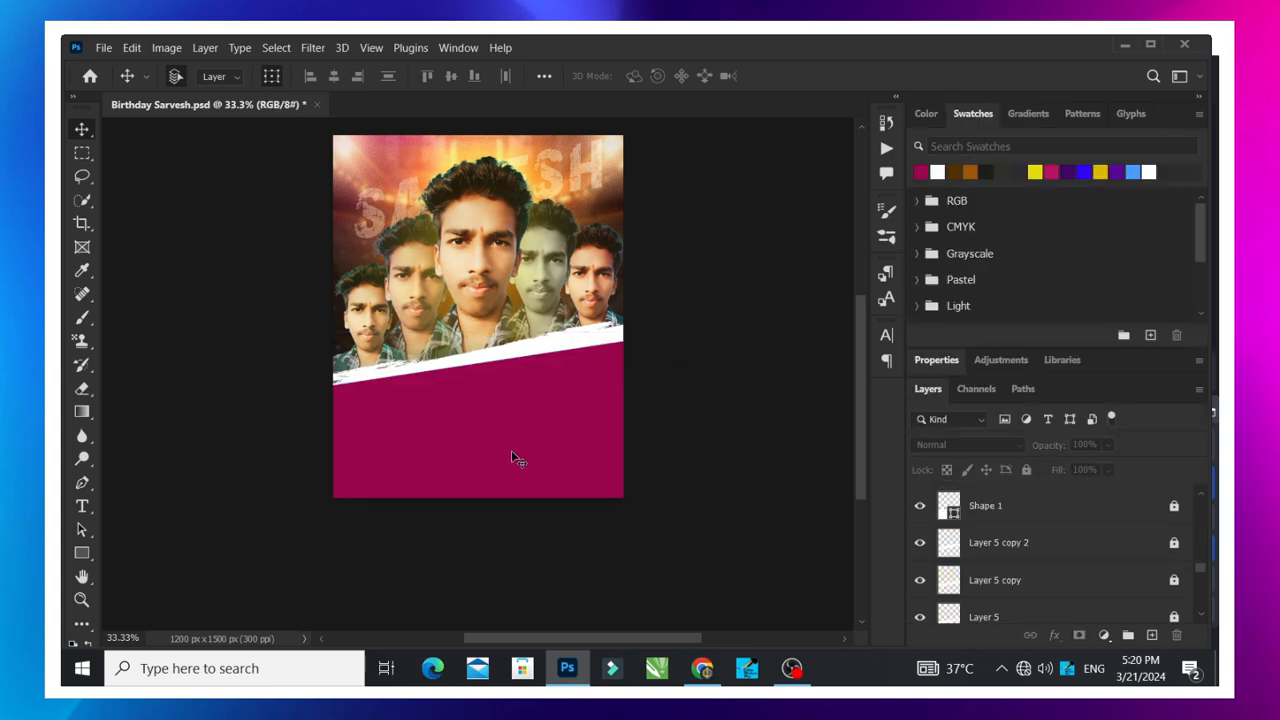
- Recolour the magenta Shape 2 with the white swatch and delete the shape
left_click_drag(527, 453, 488, 469)
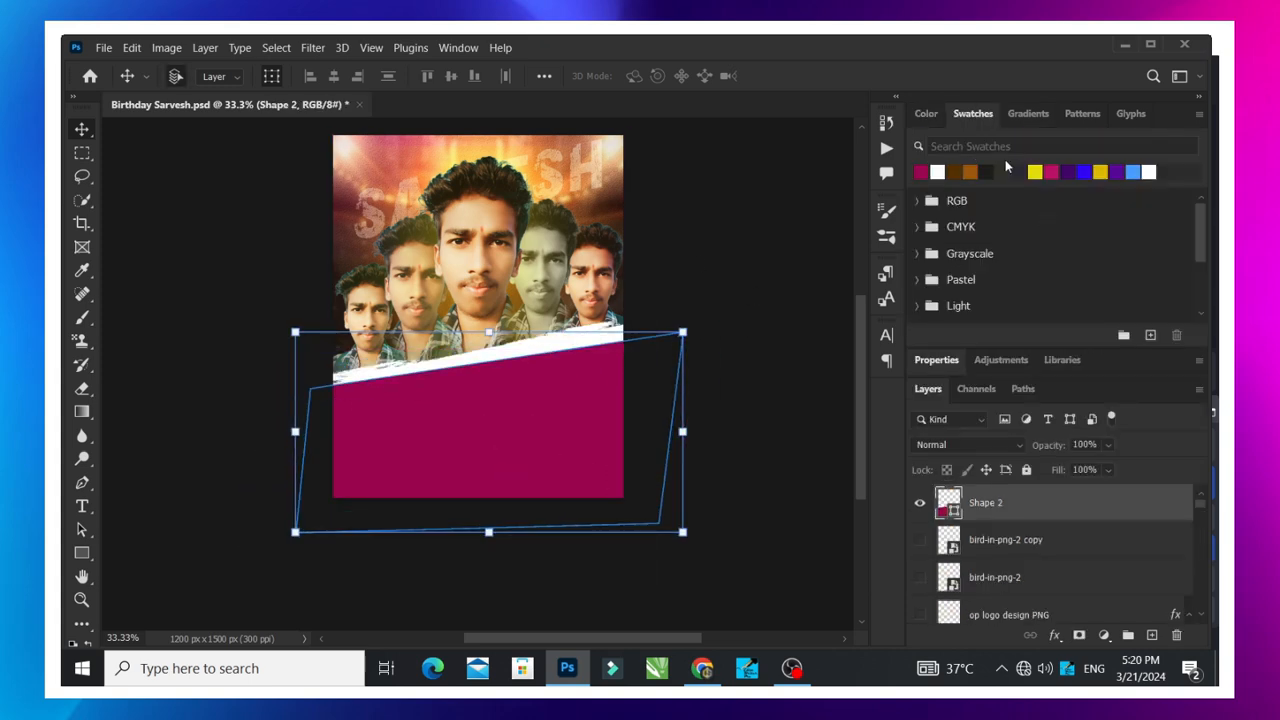
left_click(938, 172)
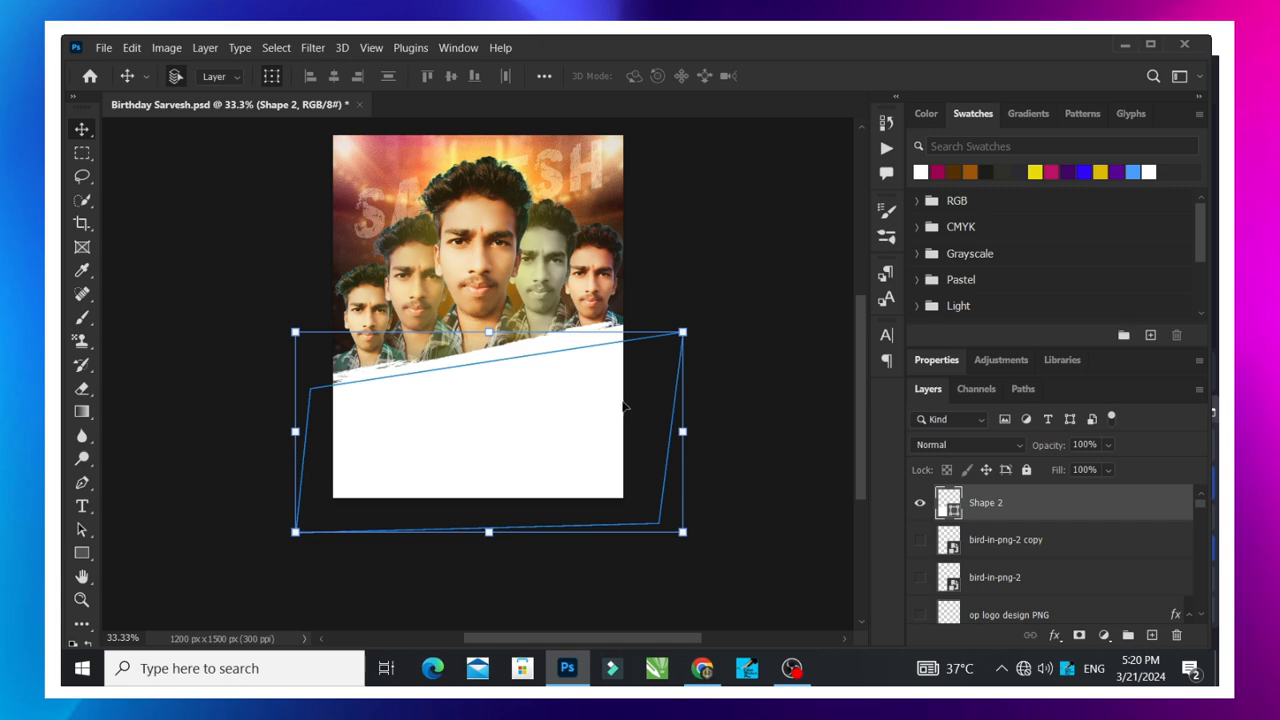
key("Delete")
left_click(677, 444)
- Show the HAPPY BIRTHDAY copy text layer and the texture image clipped to it
scroll(644, 426, "down", 1)
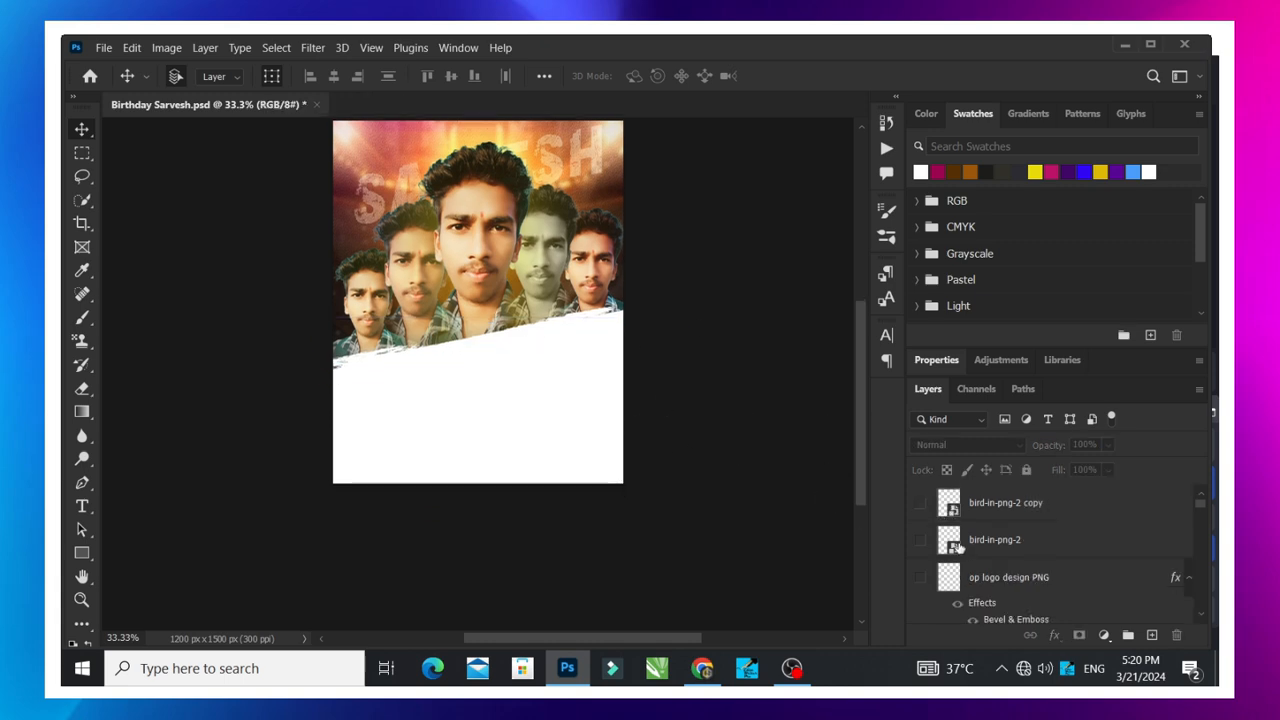
scroll(964, 562, "down", 2)
scroll(965, 563, "down", 5)
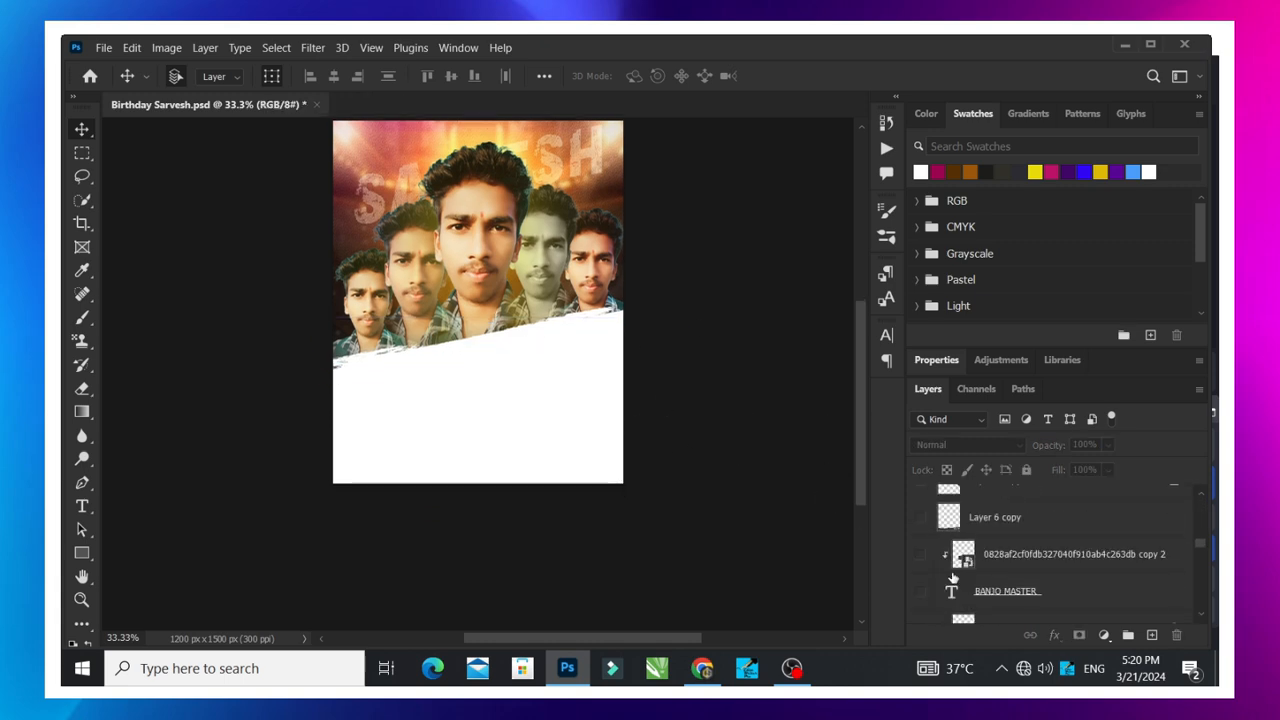
scroll(956, 578, "down", 6)
scroll(948, 579, "up", 3)
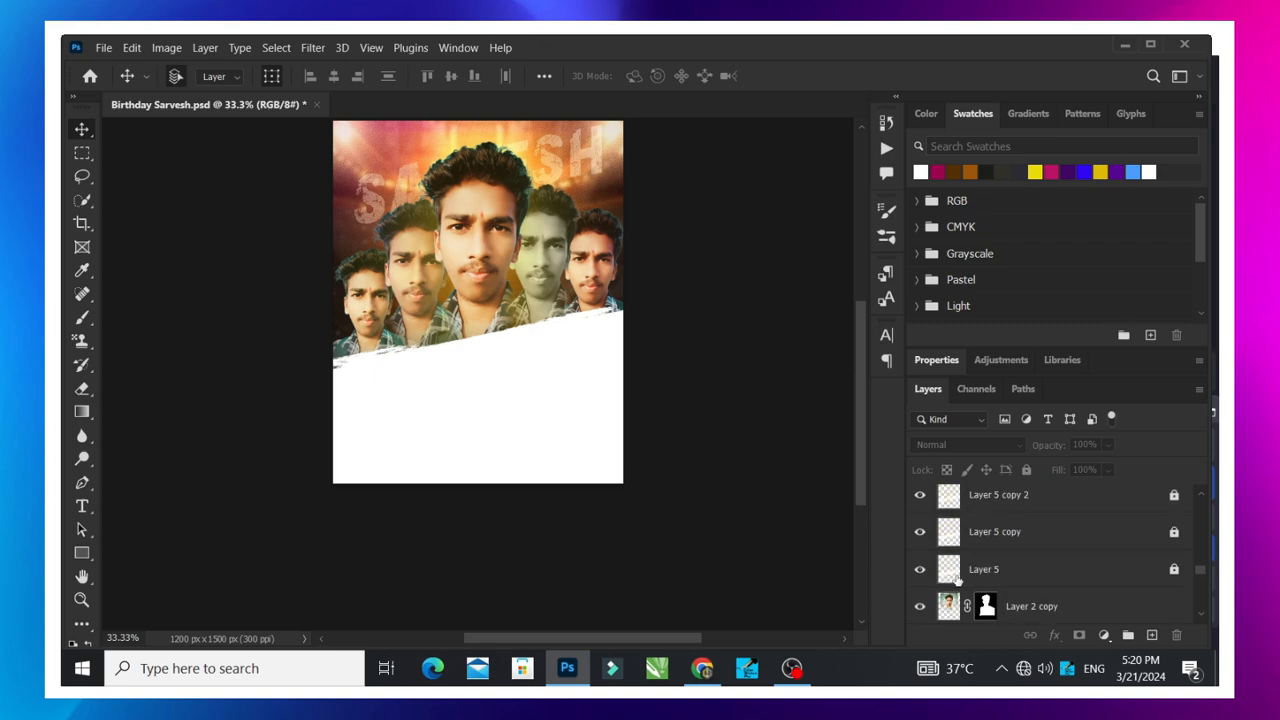
scroll(948, 578, "down", 2)
left_click(920, 533)
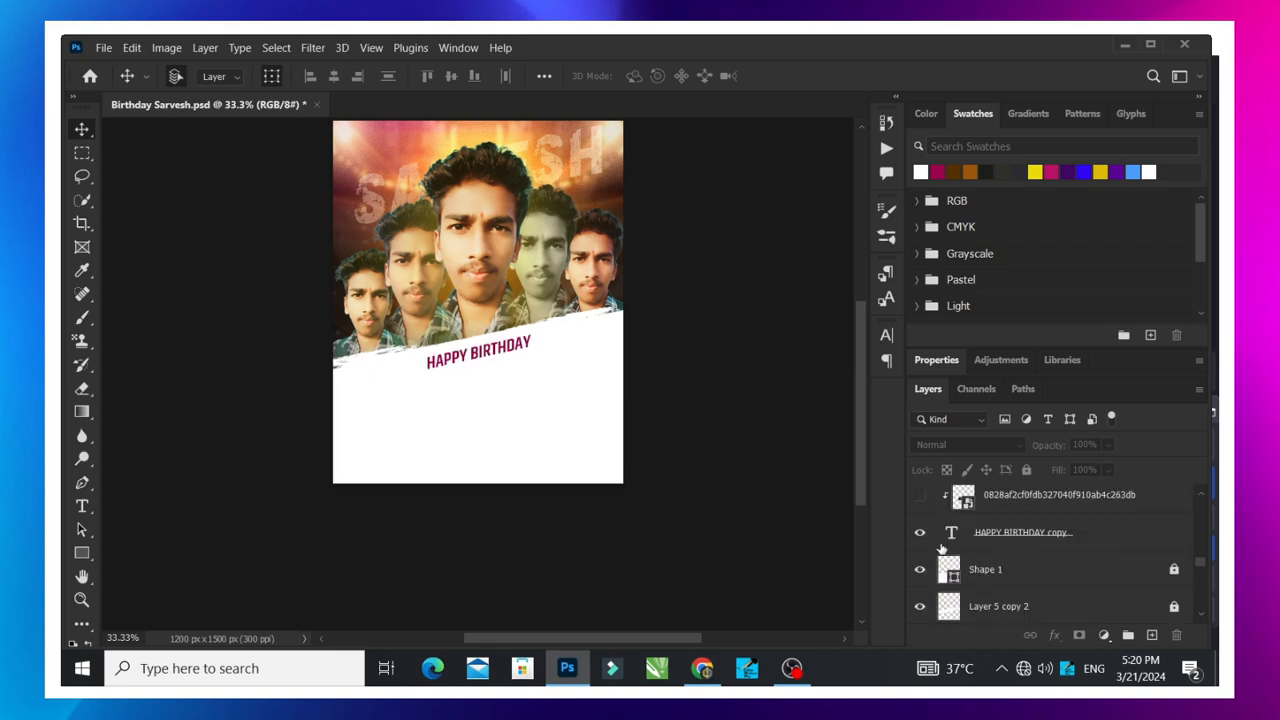
left_click(920, 496)
- Show the large tilted name text copy below the HAPPY BIRTHDAY line
scroll(620, 380, "up", 2)
left_click(576, 187)
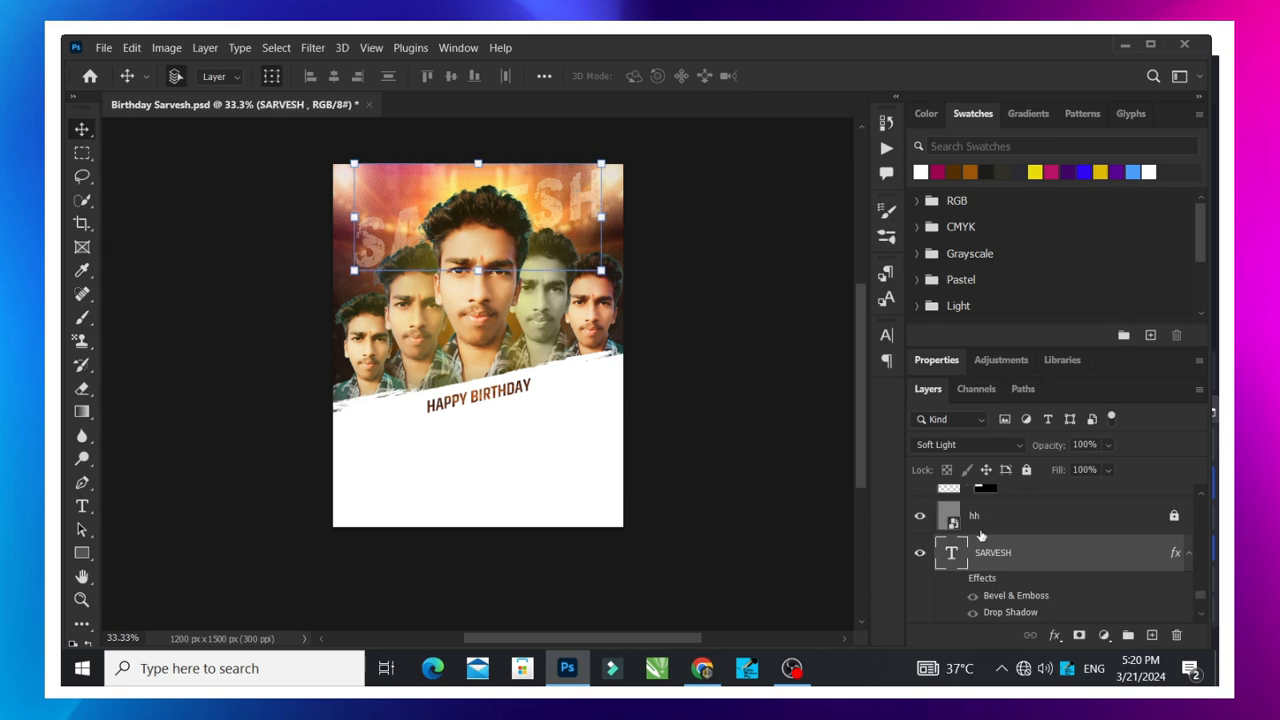
scroll(930, 540, "down", 5)
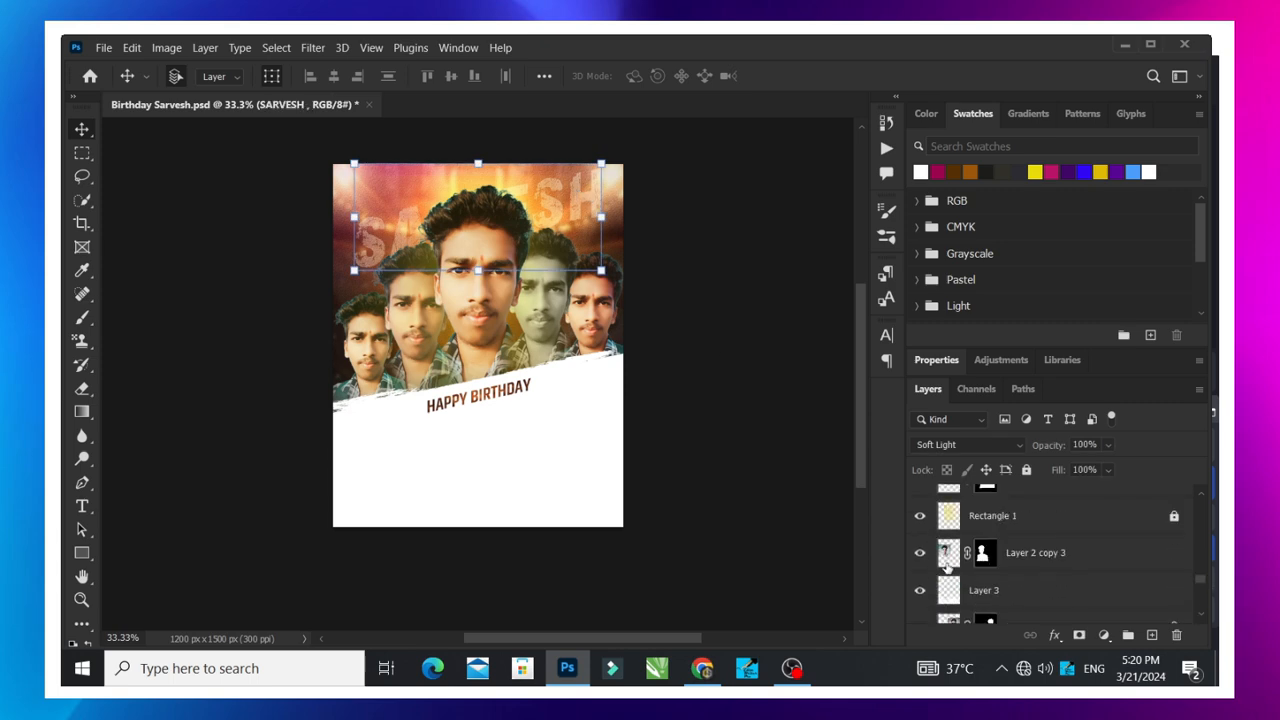
scroll(950, 565, "up", 2)
scroll(955, 567, "up", 4)
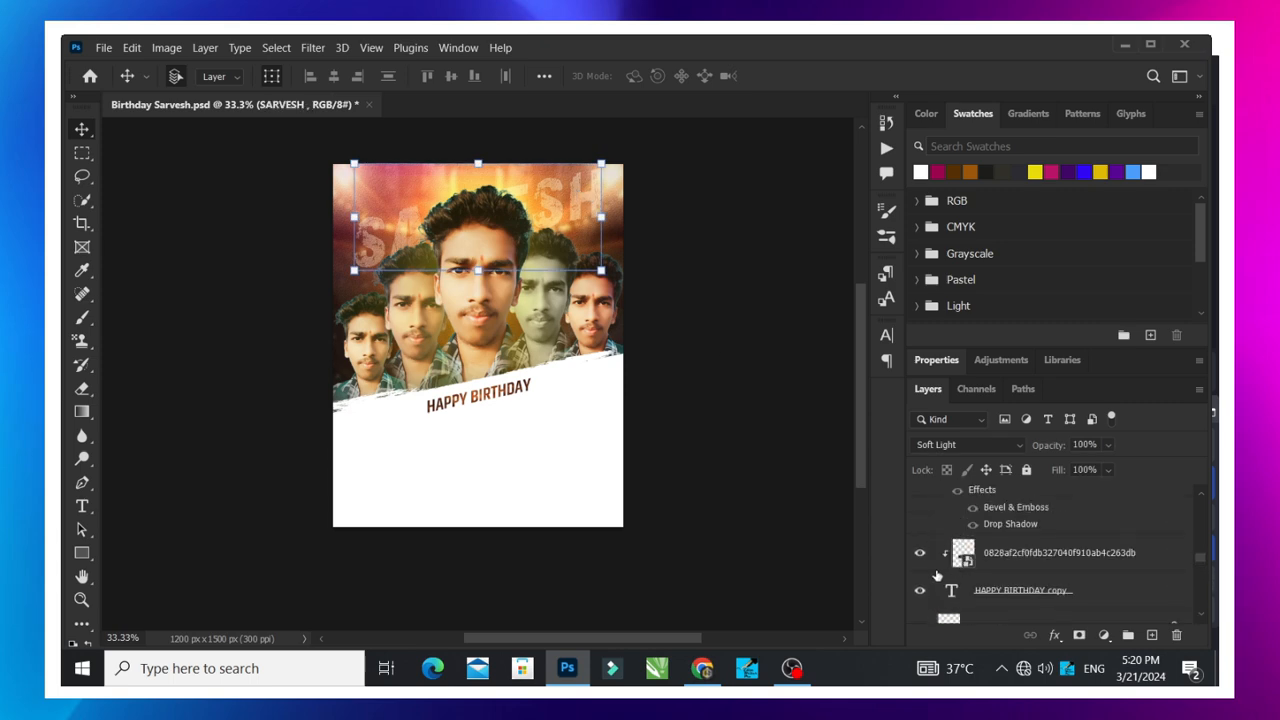
left_click(920, 503)
- Show the texture clipped to the large name text, and the BANJO MASTER line with its own clipped texture
scroll(963, 583, "up", 2)
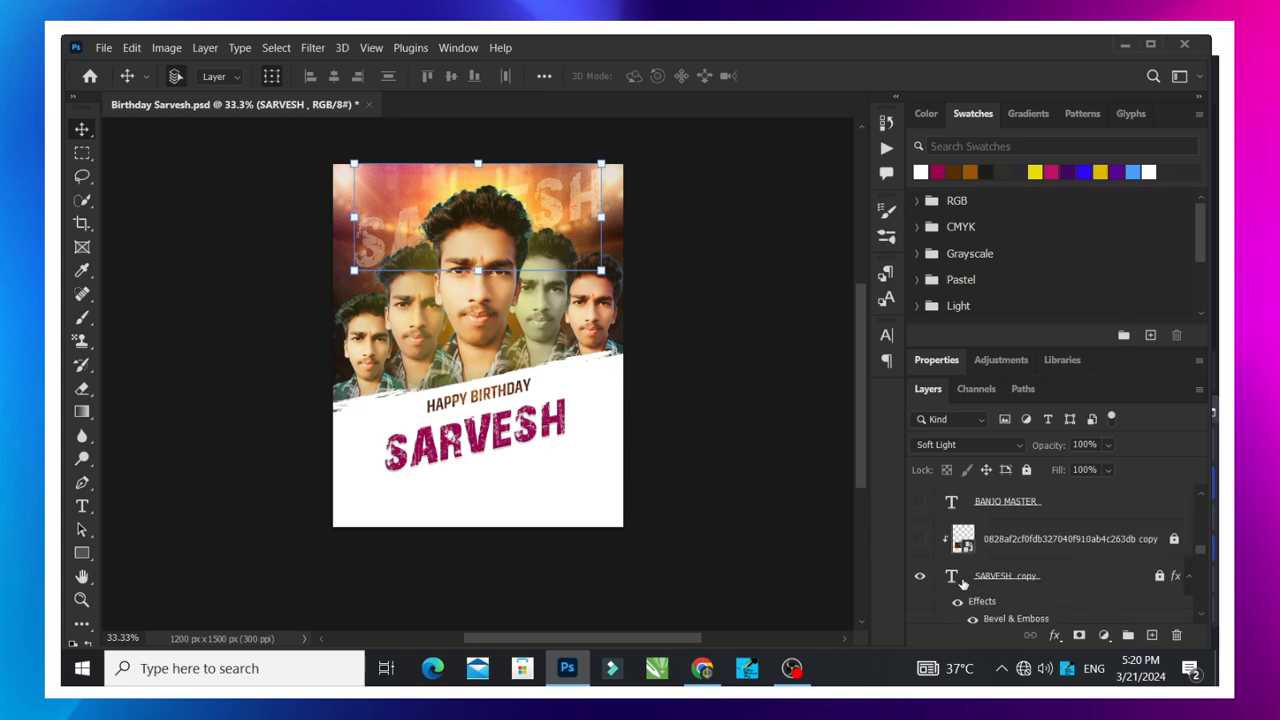
left_click(920, 539)
scroll(941, 549, "up", 1)
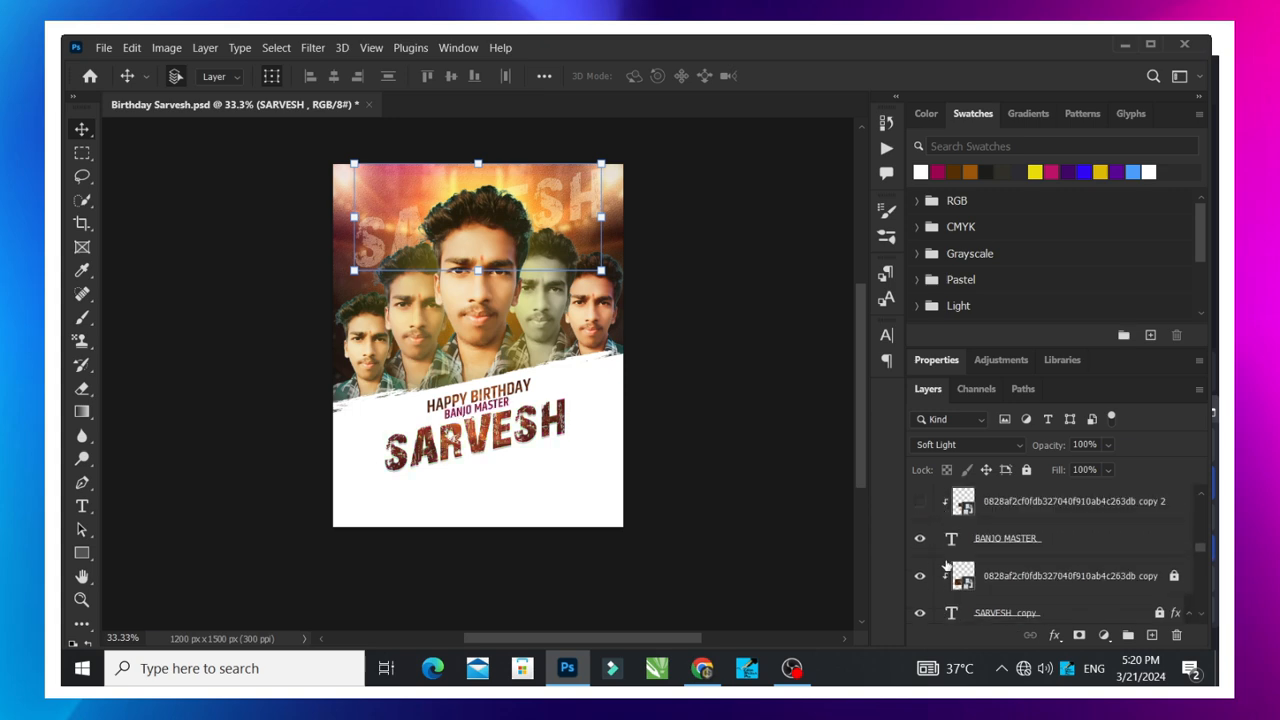
scroll(916, 503, "up", 3)
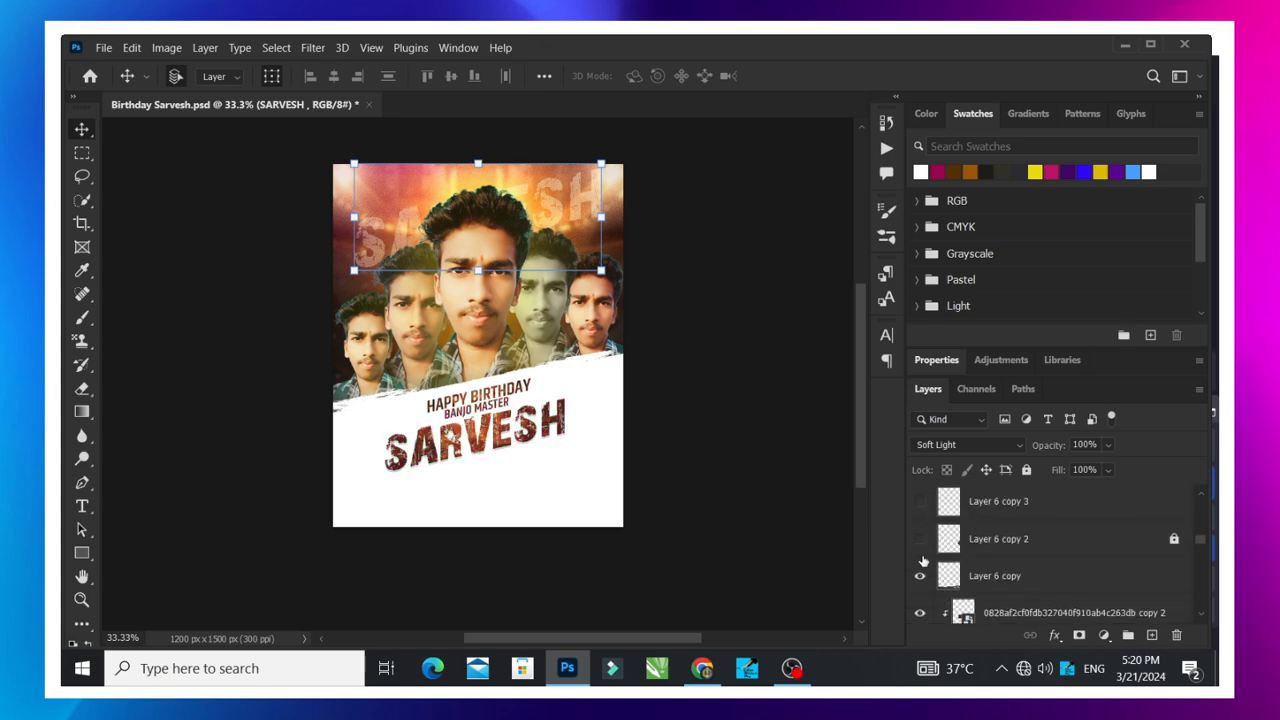
- Show the dark brush-stroke layers Layer 6 copy 2 and copy 3, plus Layer 7 and Layer 7 copy, and deselect all layers
left_click(920, 539)
left_click(920, 501)
scroll(923, 543, "up", 2)
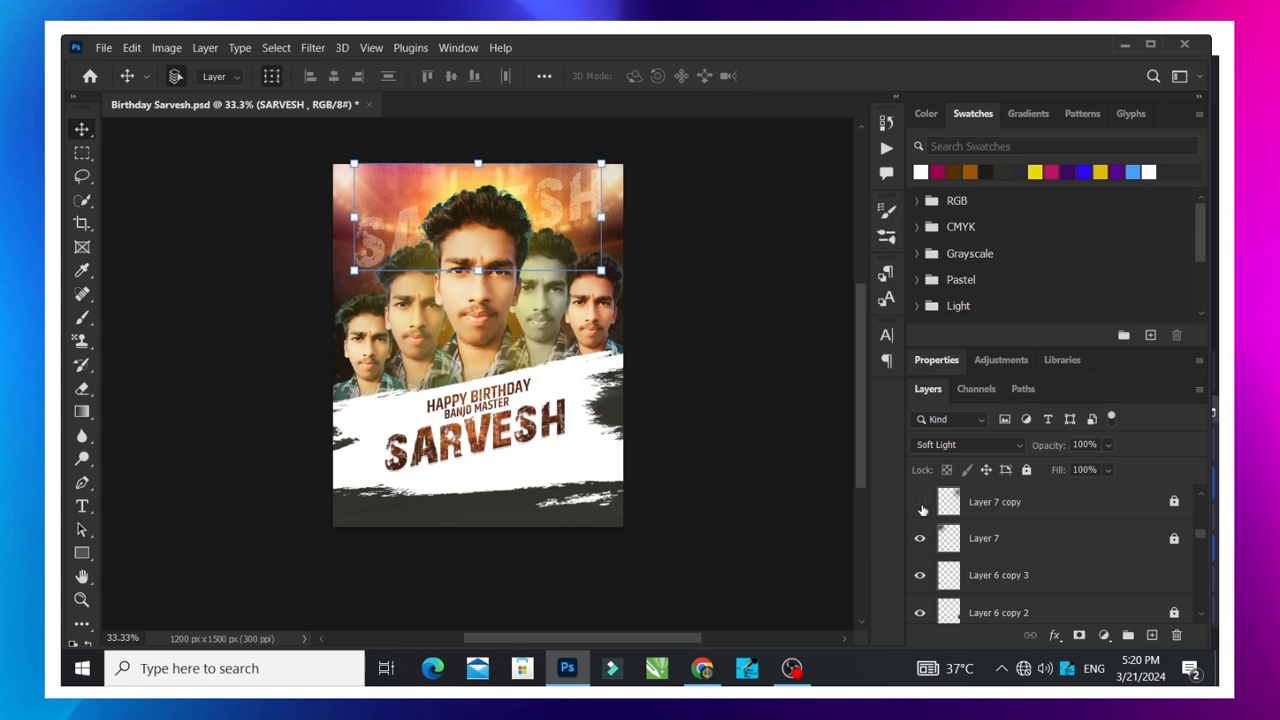
left_click(921, 505)
scroll(942, 566, "up", 4)
scroll(935, 566, "down", 4)
left_click(699, 496)
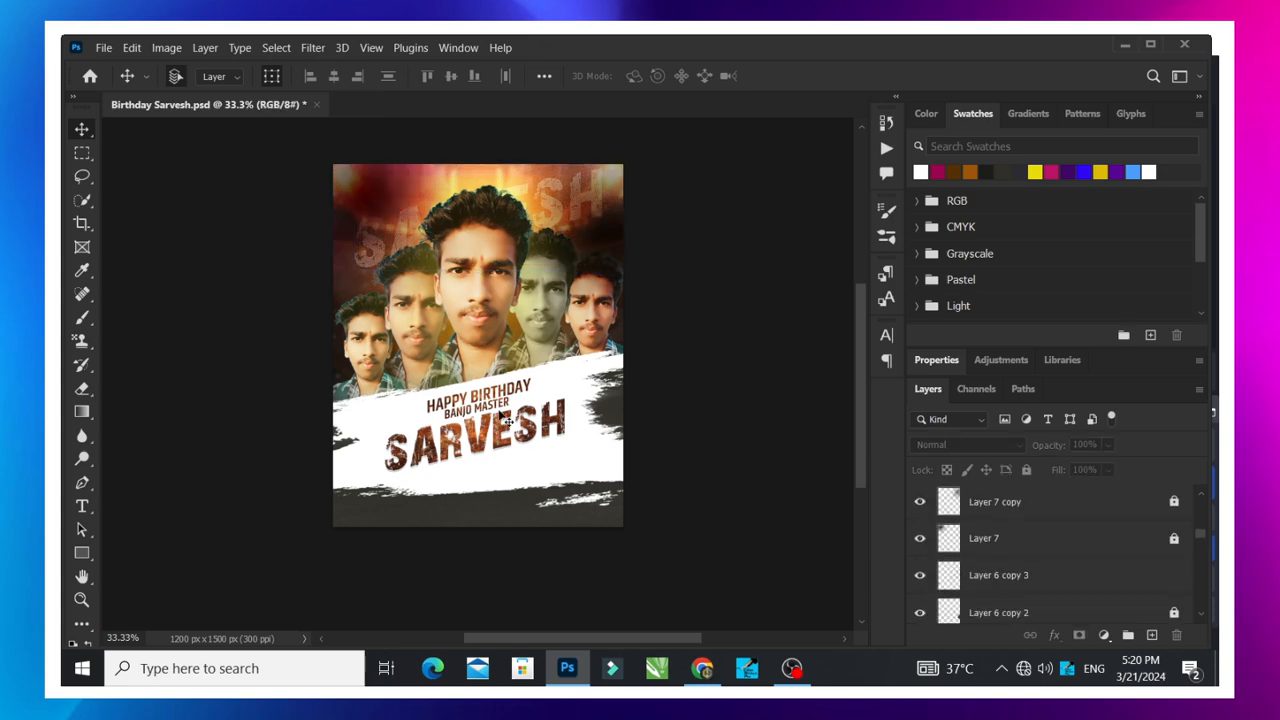
- Select the texture layer clipped to the BANJO MASTER line to locate it, and deselect all layers
scroll(500, 411, "down", 2)
key("ctrl+plus")
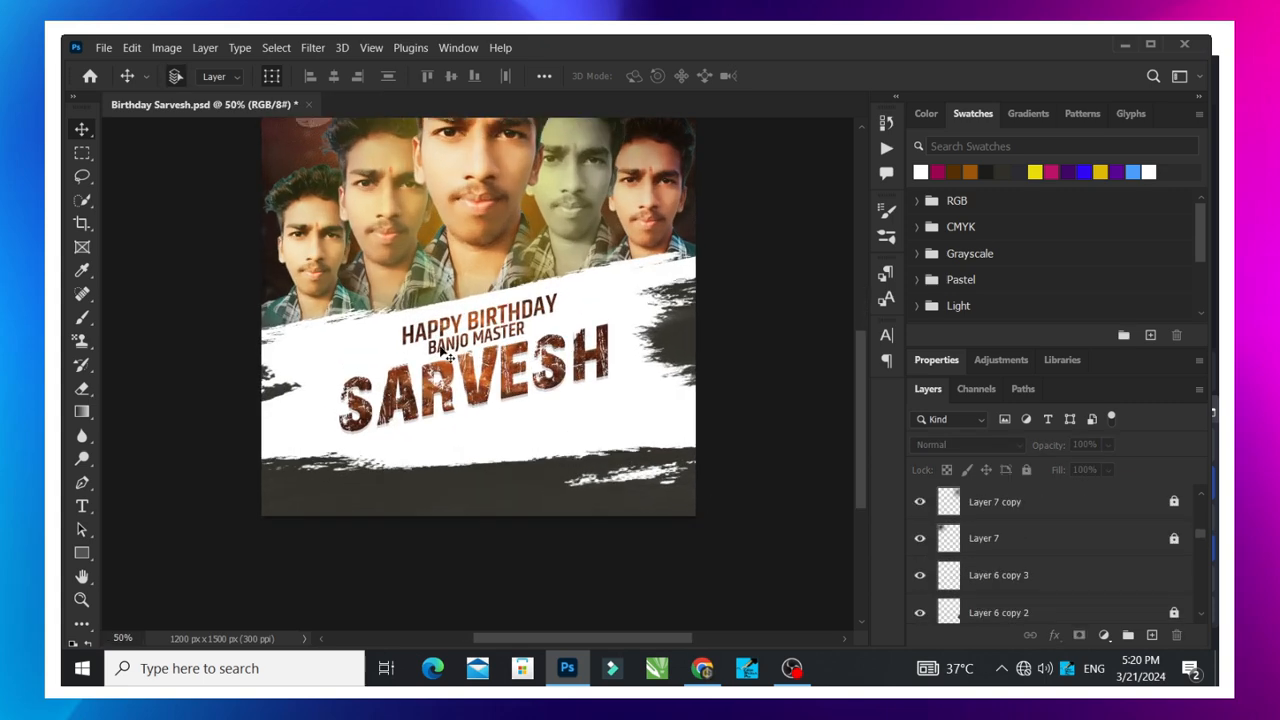
left_click(482, 332)
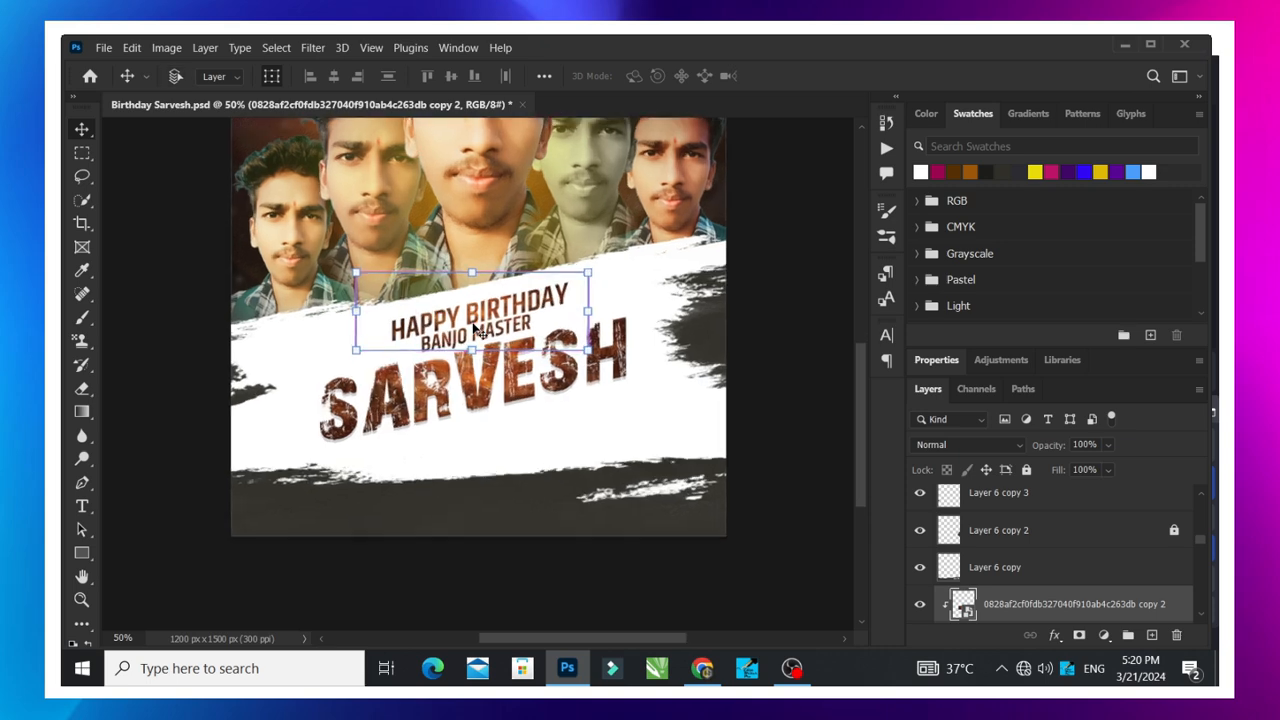
key("ctrl+plus")
left_click(814, 263)
scroll(410, 285, "up", 1)
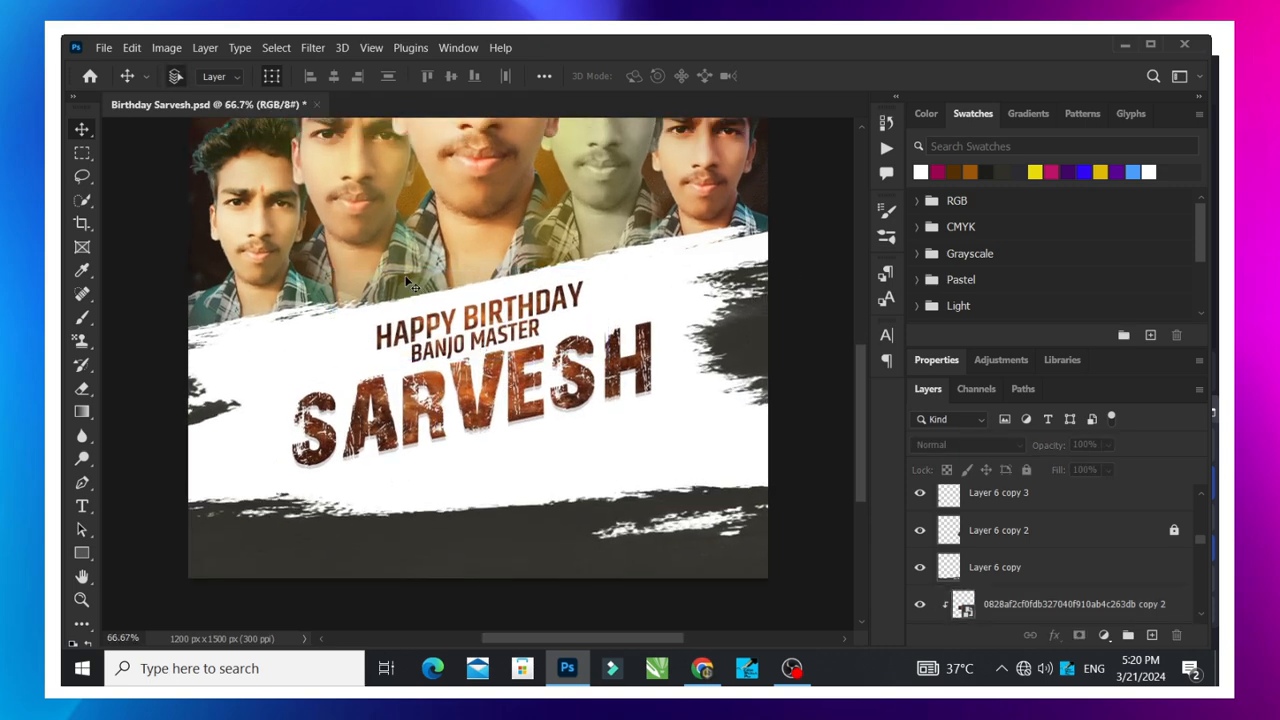
- Try duplicating the texture clipped to the HAPPY BIRTHDAY line, and undo the duplication
left_click(468, 316)
scroll(1043, 578, "down", 1)
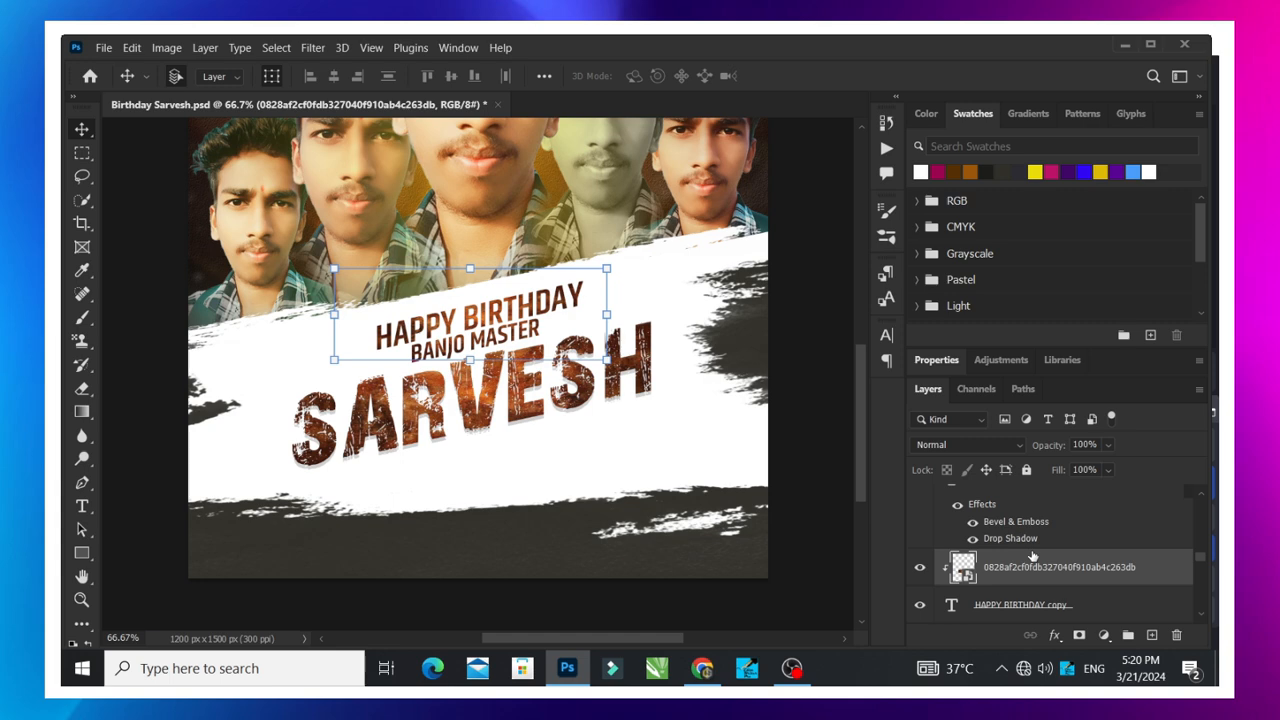
key("ctrl+j")
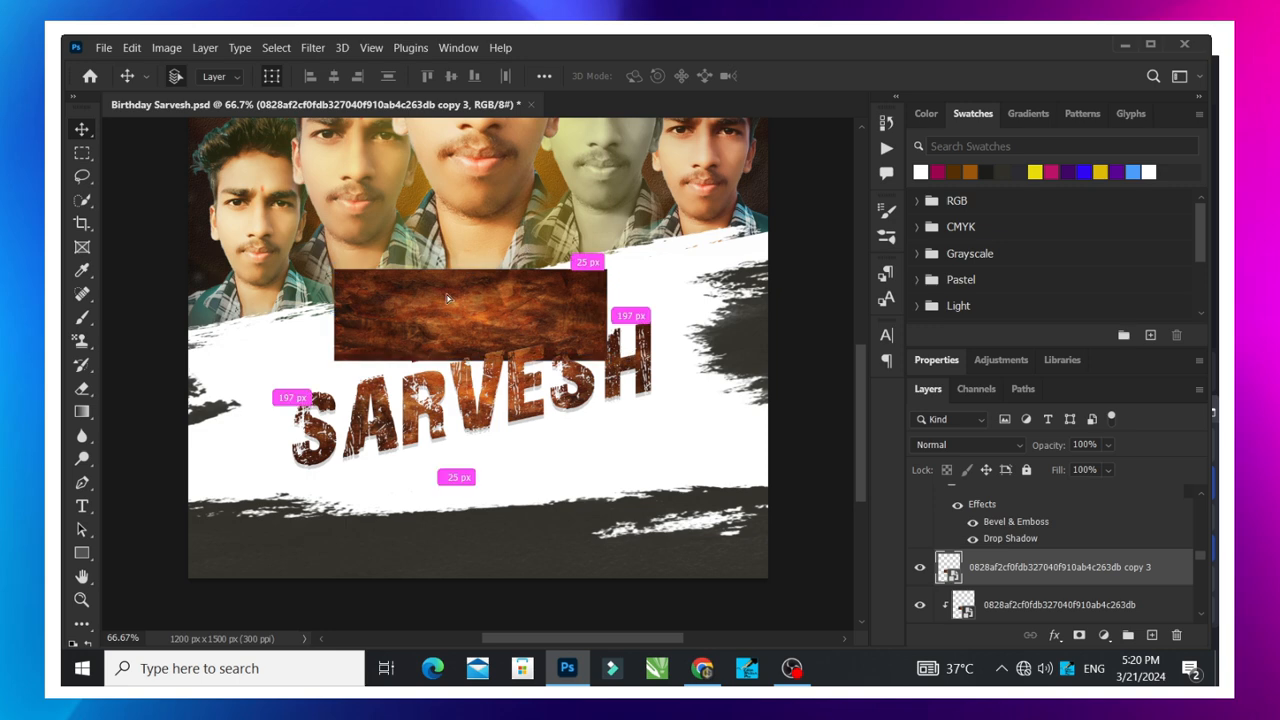
key("ctrl+z")
key("ctrl+z")
key("ctrl+z")
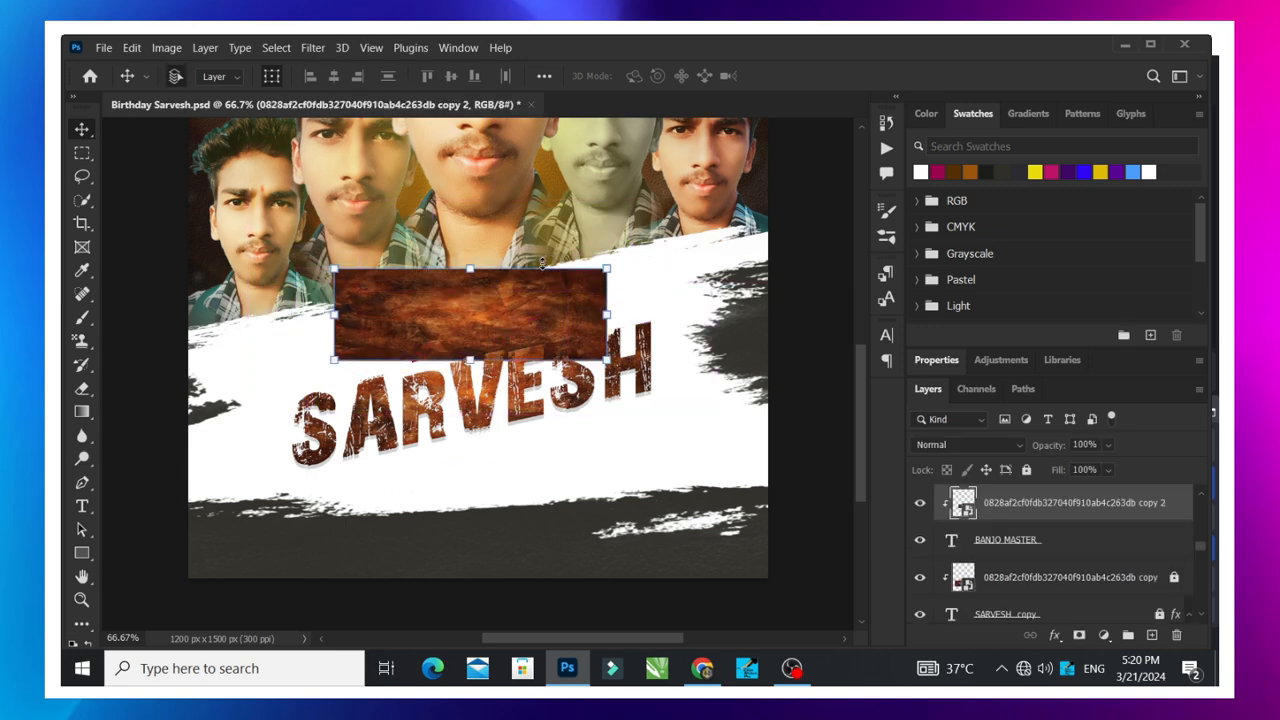
key("ctrl+z")
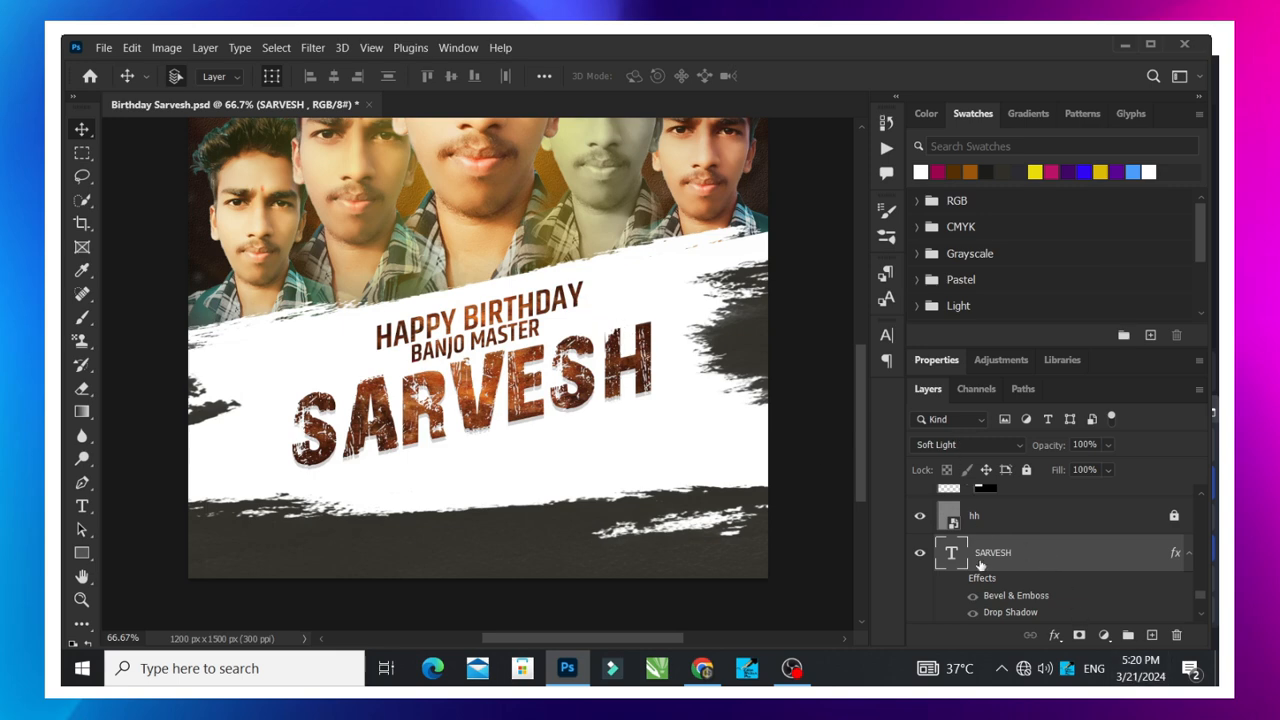
- Select Layer 3 through the white title area and lock it
scroll(1006, 572, "up", 1)
scroll(1006, 572, "down", 3)
left_click(652, 373)
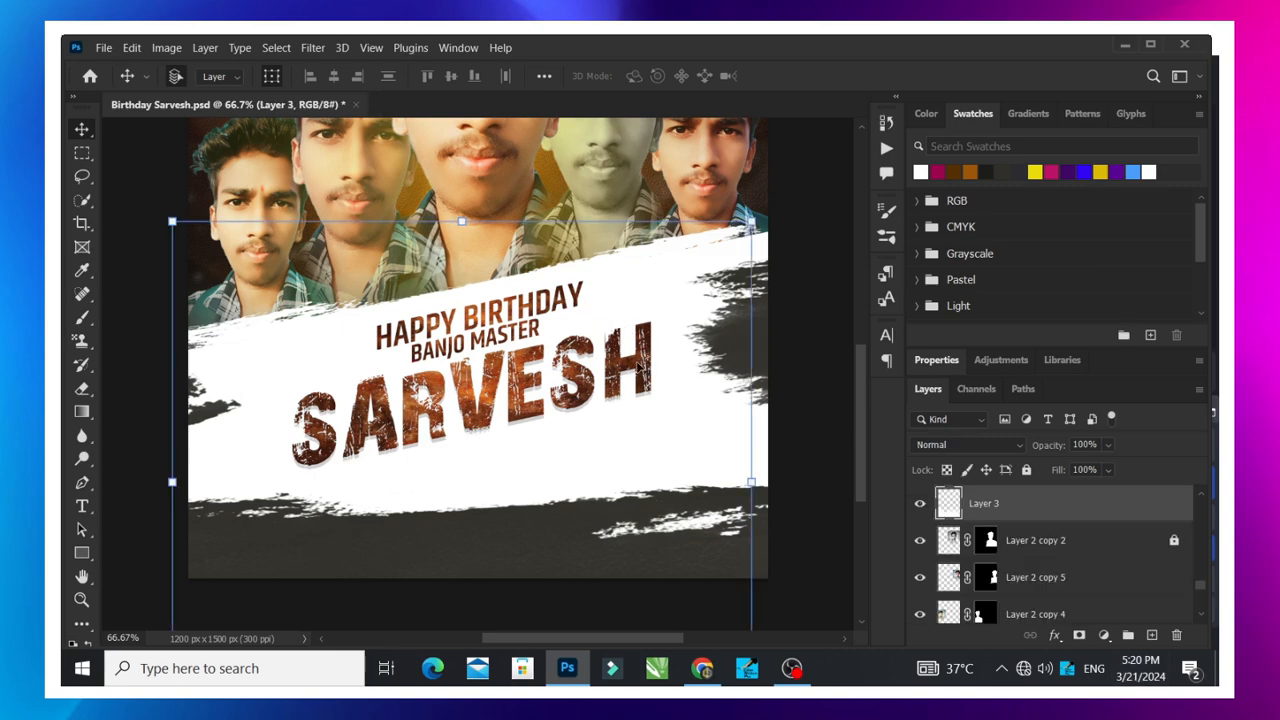
left_click(1026, 469)
- Unlock the texture clipped to the large name text and try duplicating it together with a portrait layer
right_click(620, 356)
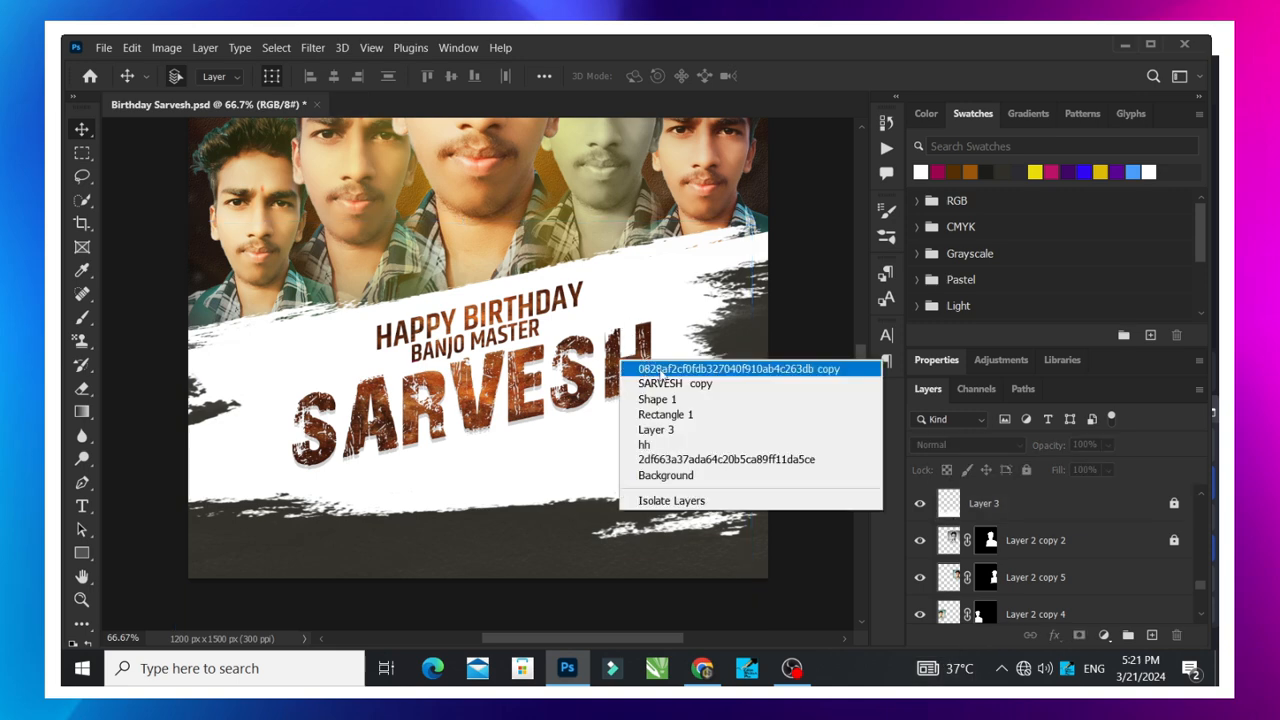
left_click(662, 363)
left_click(1174, 504)
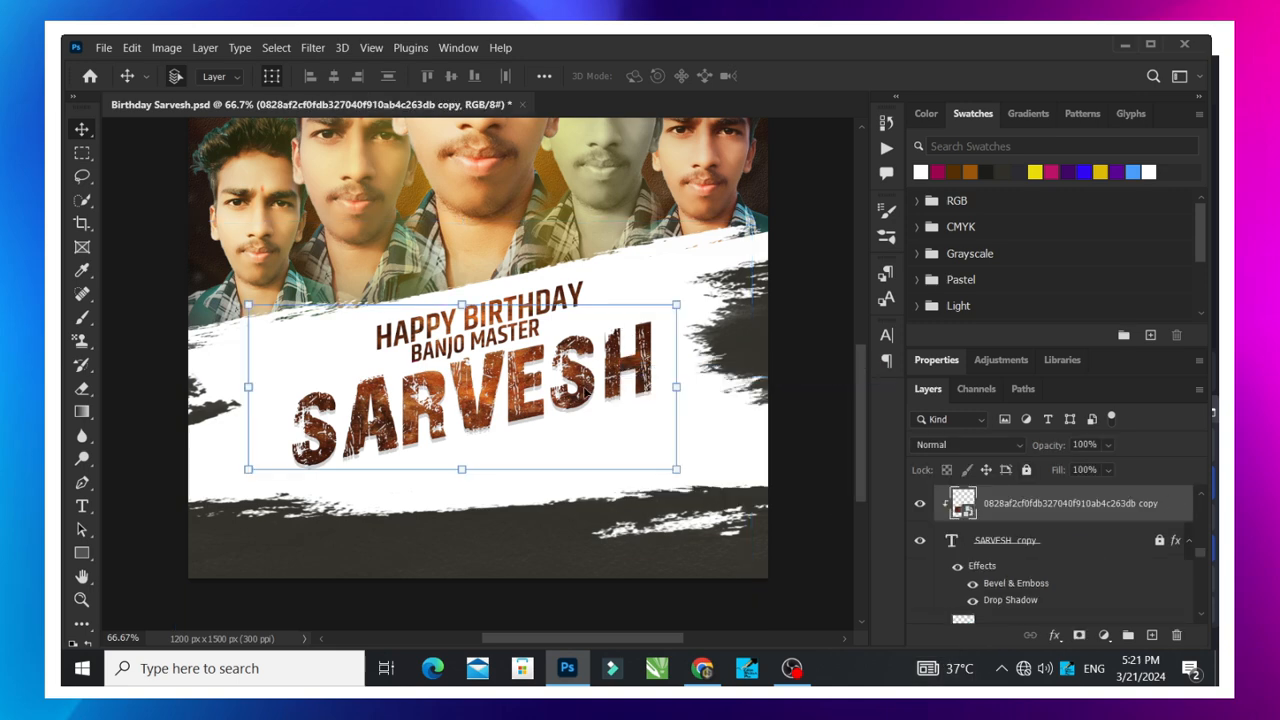
mouse_move(584, 392)
left_mouse_down()
mouse_move(609, 380)
mouse_move(577, 378)
left_mouse_up()
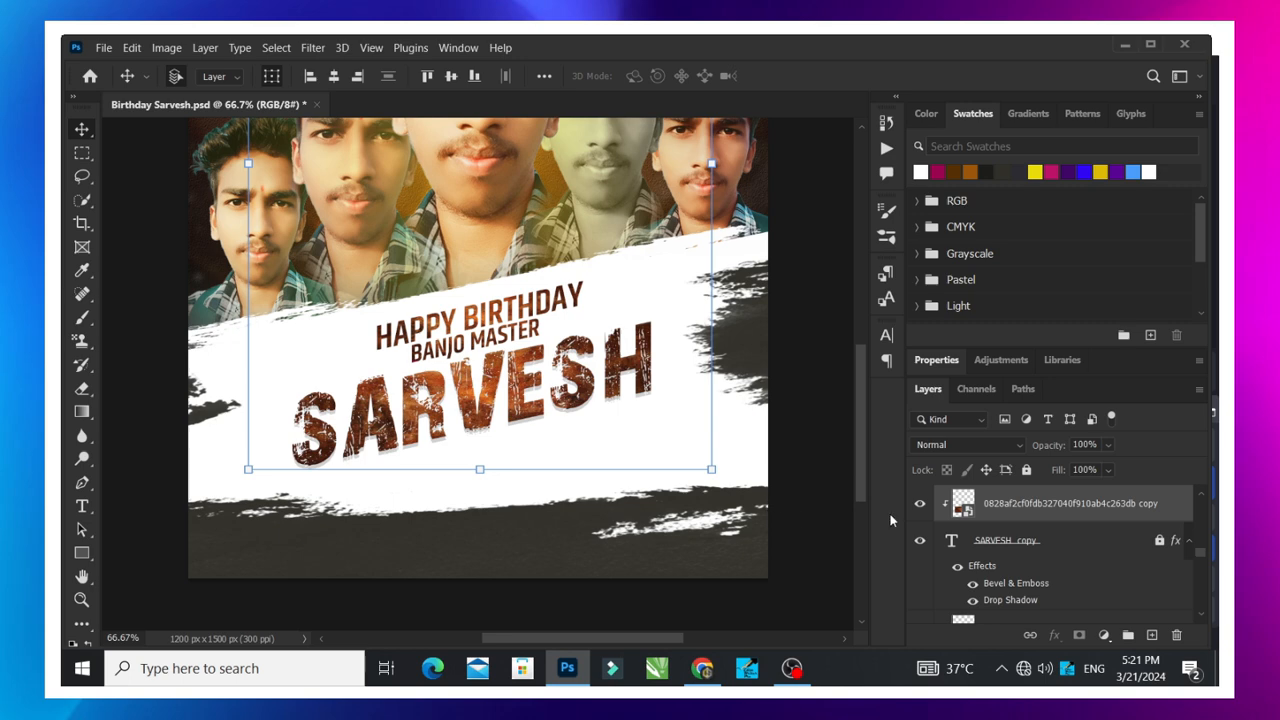
key("ctrl+j")
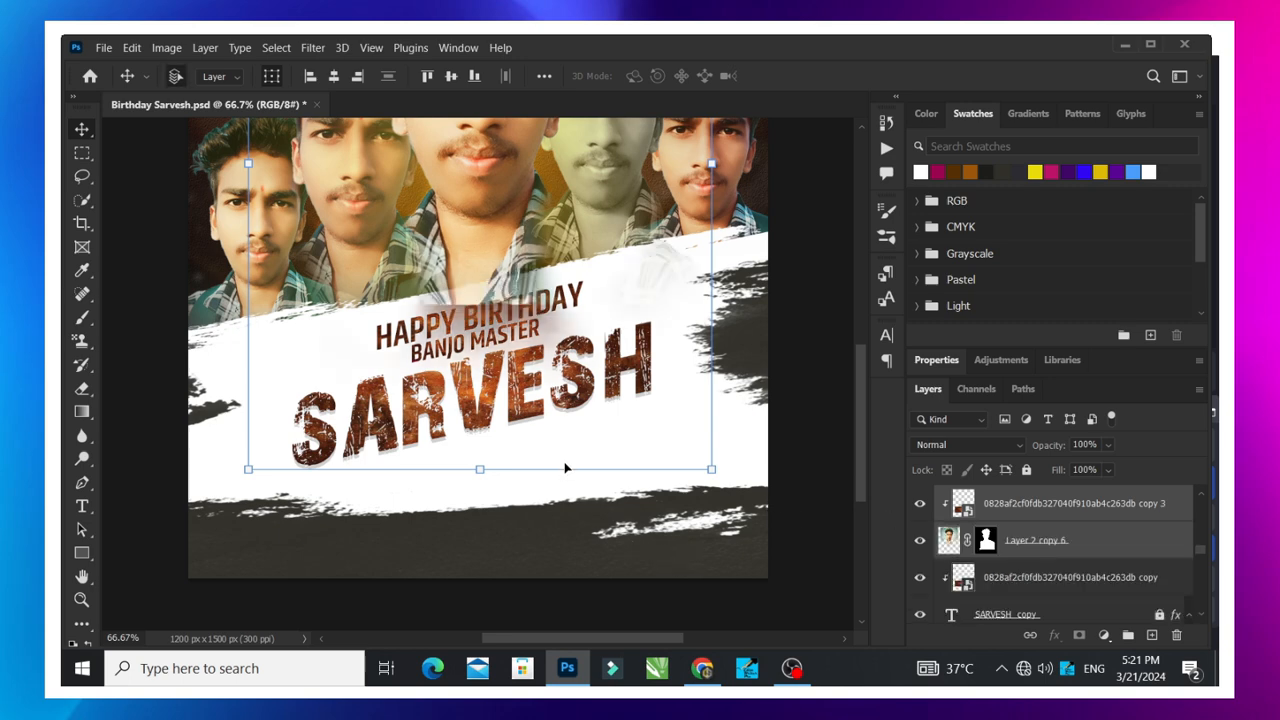
- Undo the texture and portrait duplication and lock the large name text's texture again
left_click(804, 425)
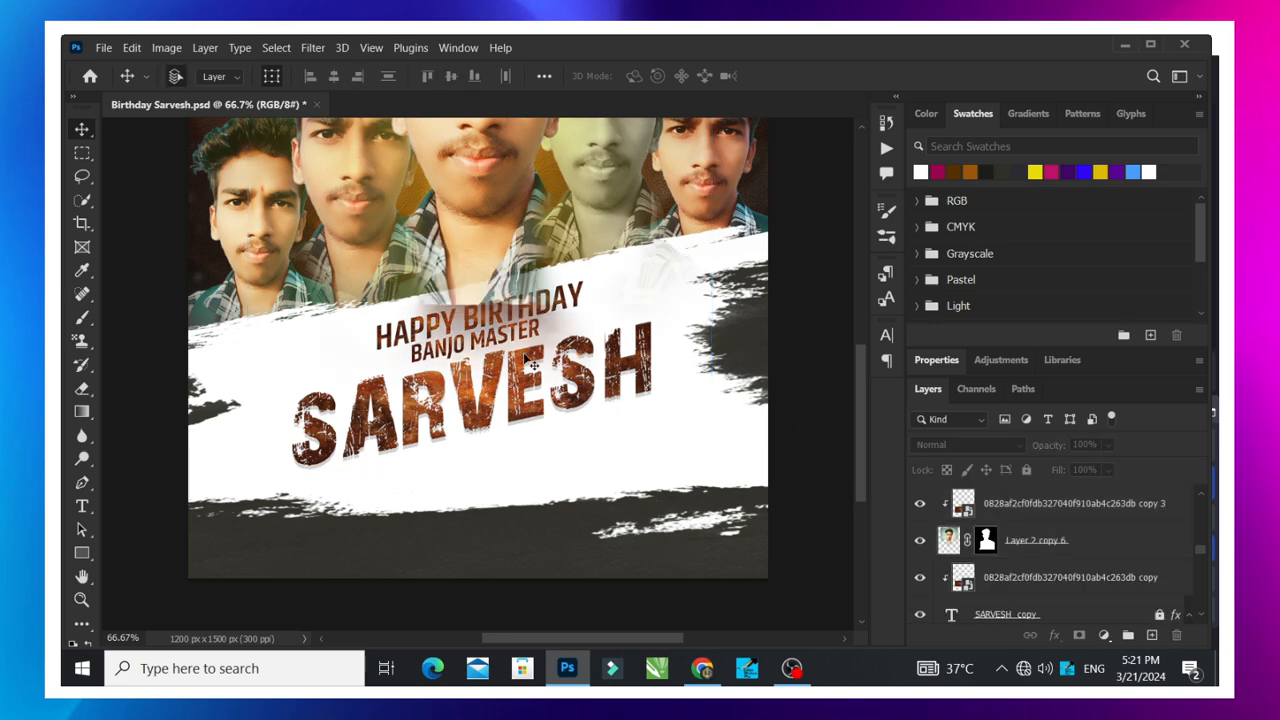
left_click(523, 357)
key("ctrl+z")
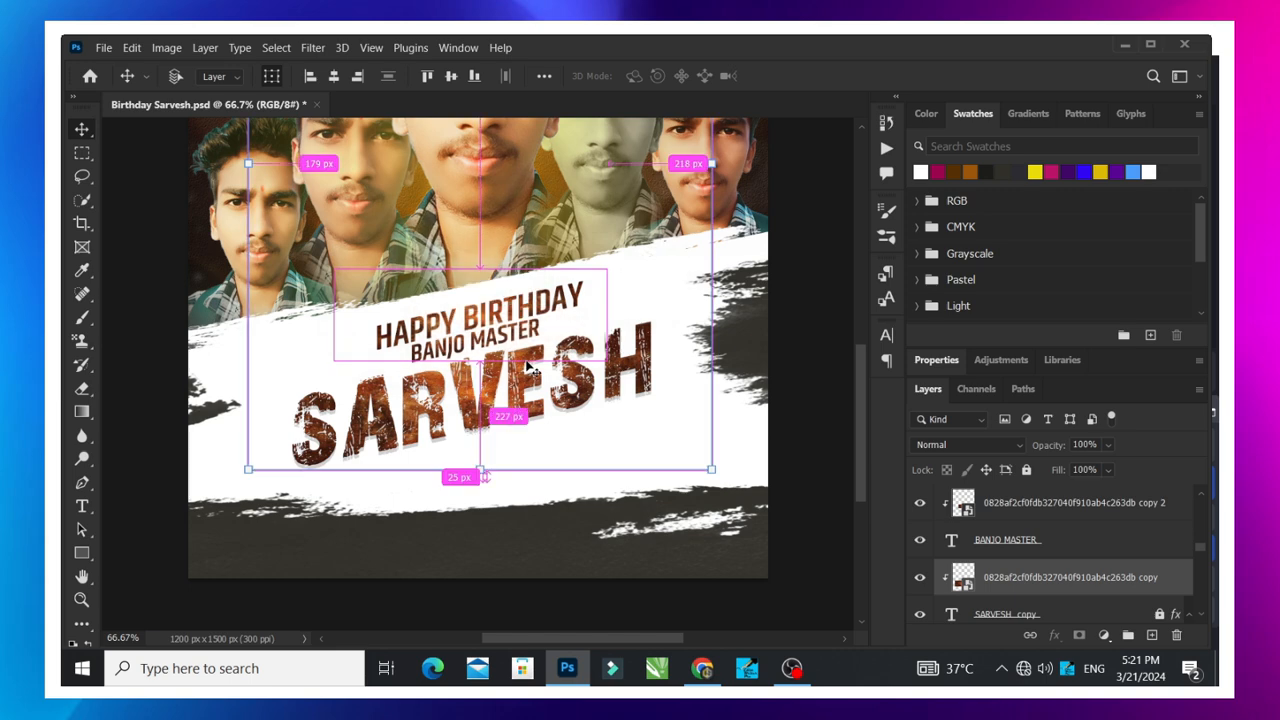
key("ctrl+/")
scroll(757, 378, "up", 1)
scroll(537, 434, "down", 2)
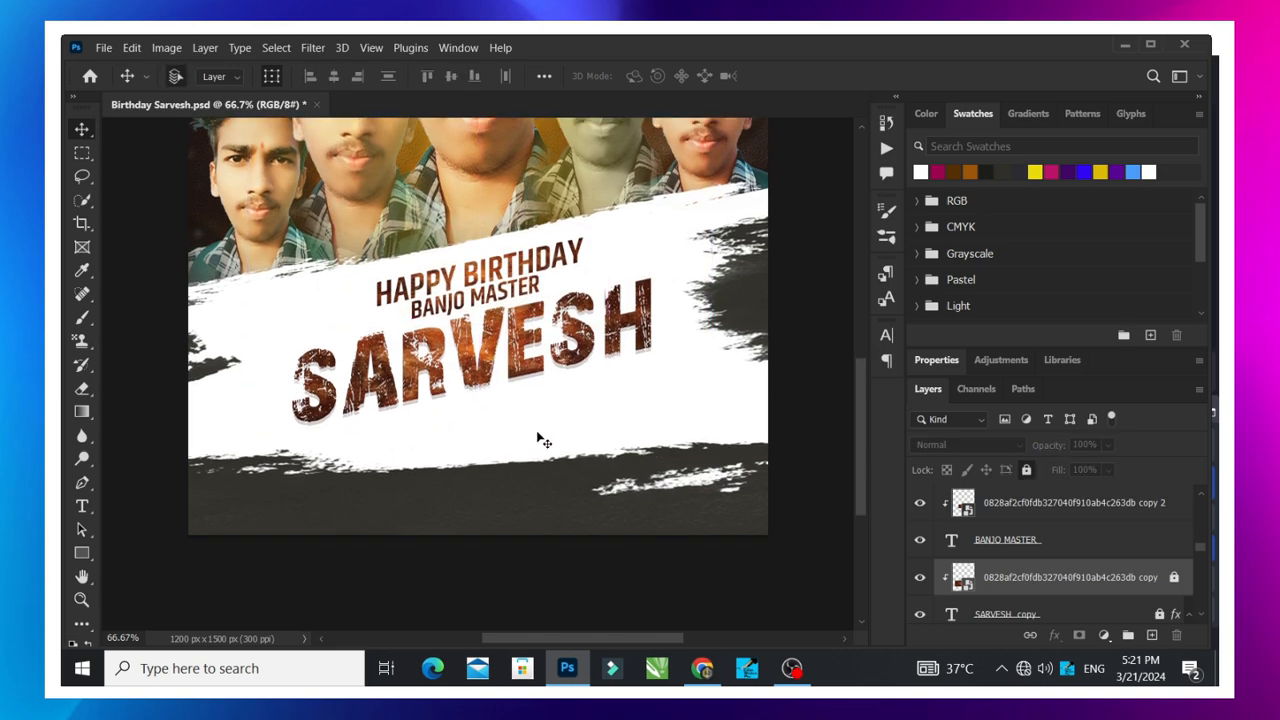
- Select the large name text copy beneath its clipped texture and unlock that text layer
key("ctrl+minus")
scroll(575, 447, "up", 1)
scroll(956, 550, "up", 2)
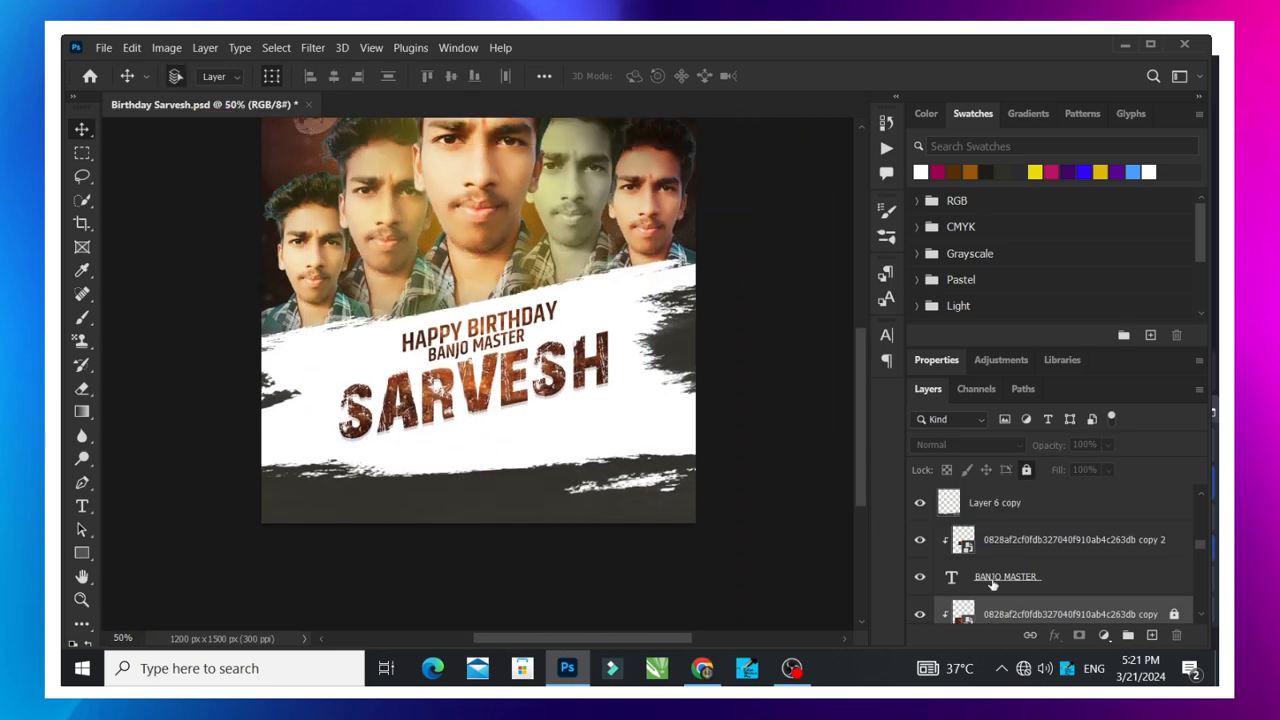
right_click(430, 395)
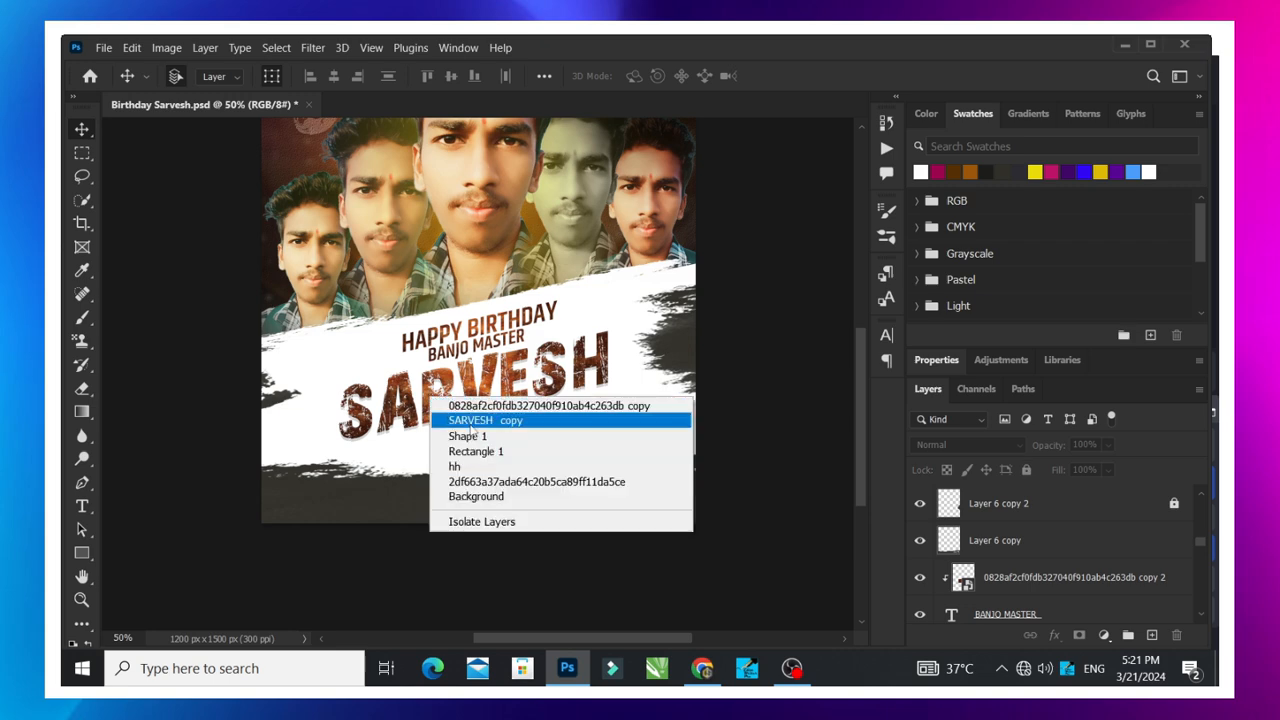
left_click(476, 421)
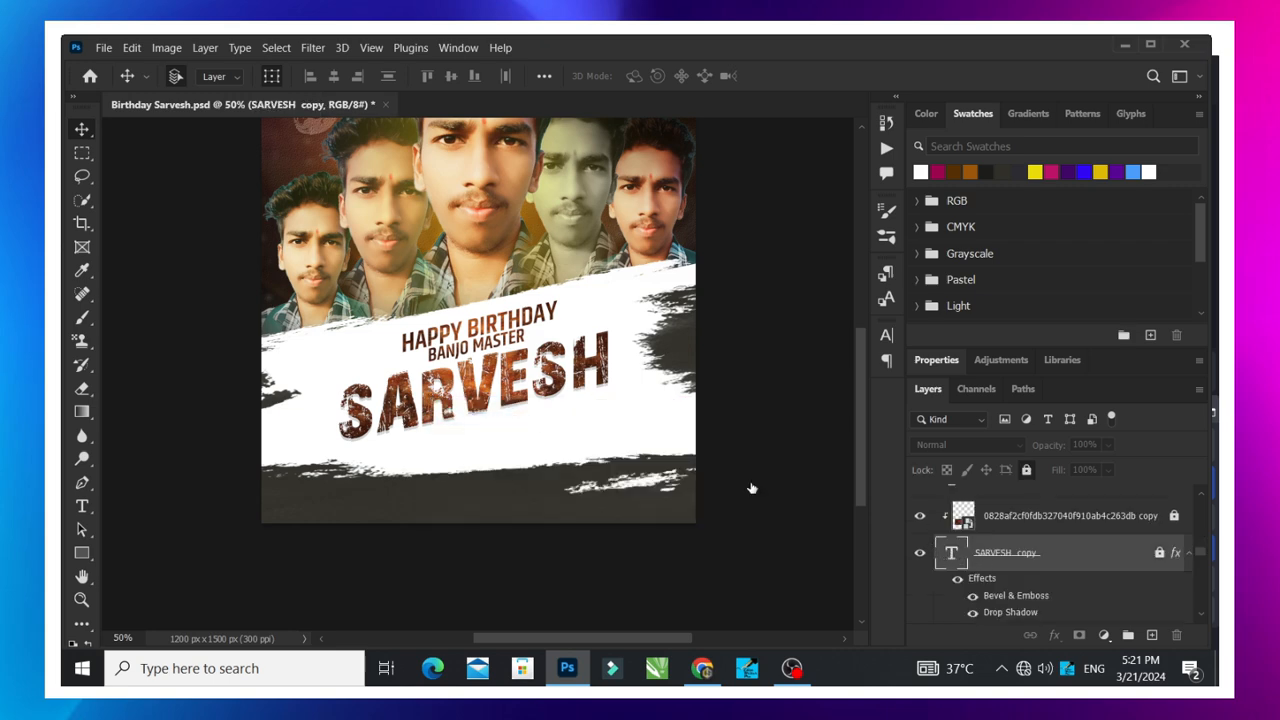
left_click(573, 369)
left_click(656, 304)
left_click(1158, 554)
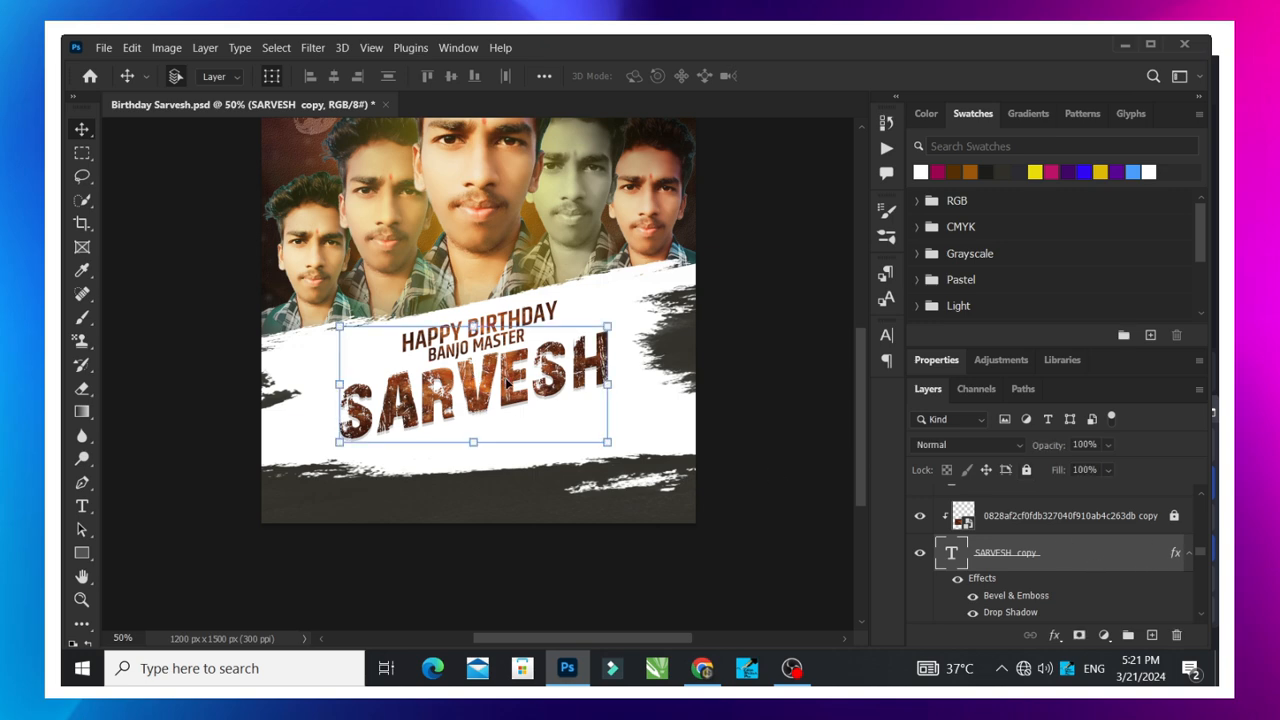
- Replace the wording of the large name text layer with ONKAR GRAPHICS, keeping its texture clipped
double_click(950, 553)
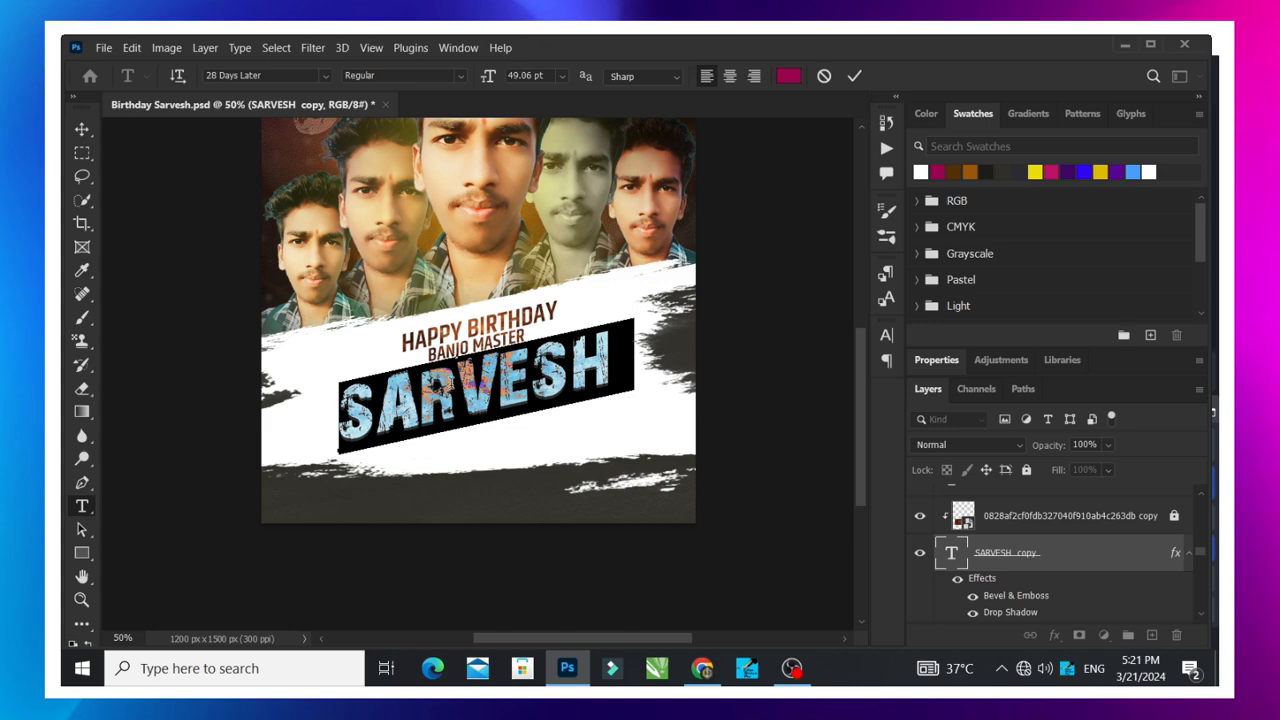
left_click(453, 385)
scroll(453, 385, "down", 2)
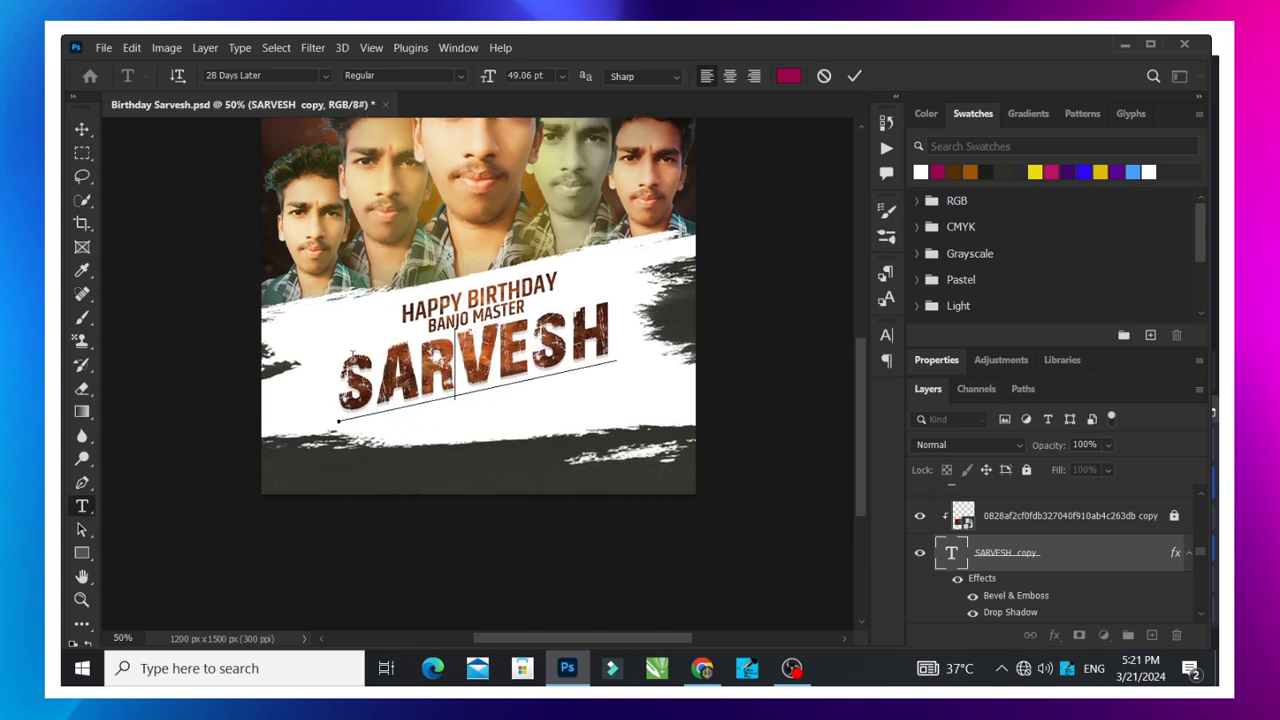
left_click_drag(345, 390, 720, 328)
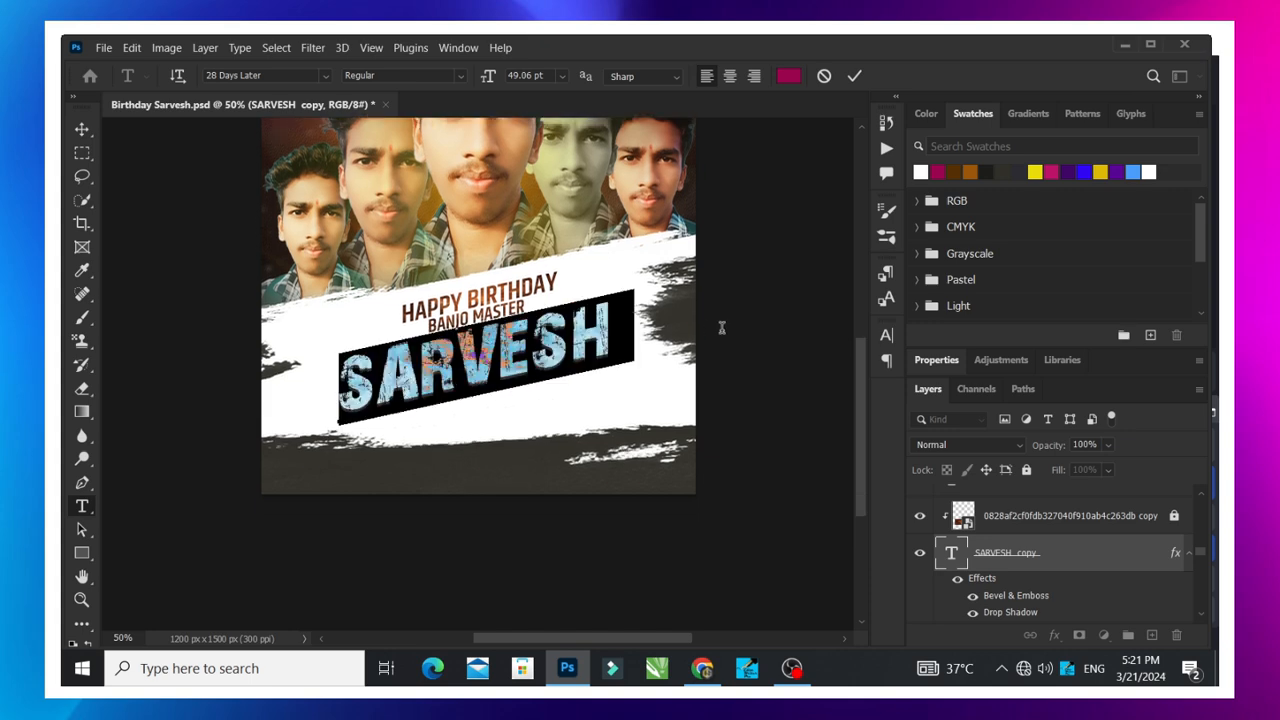
type("ONKAR")
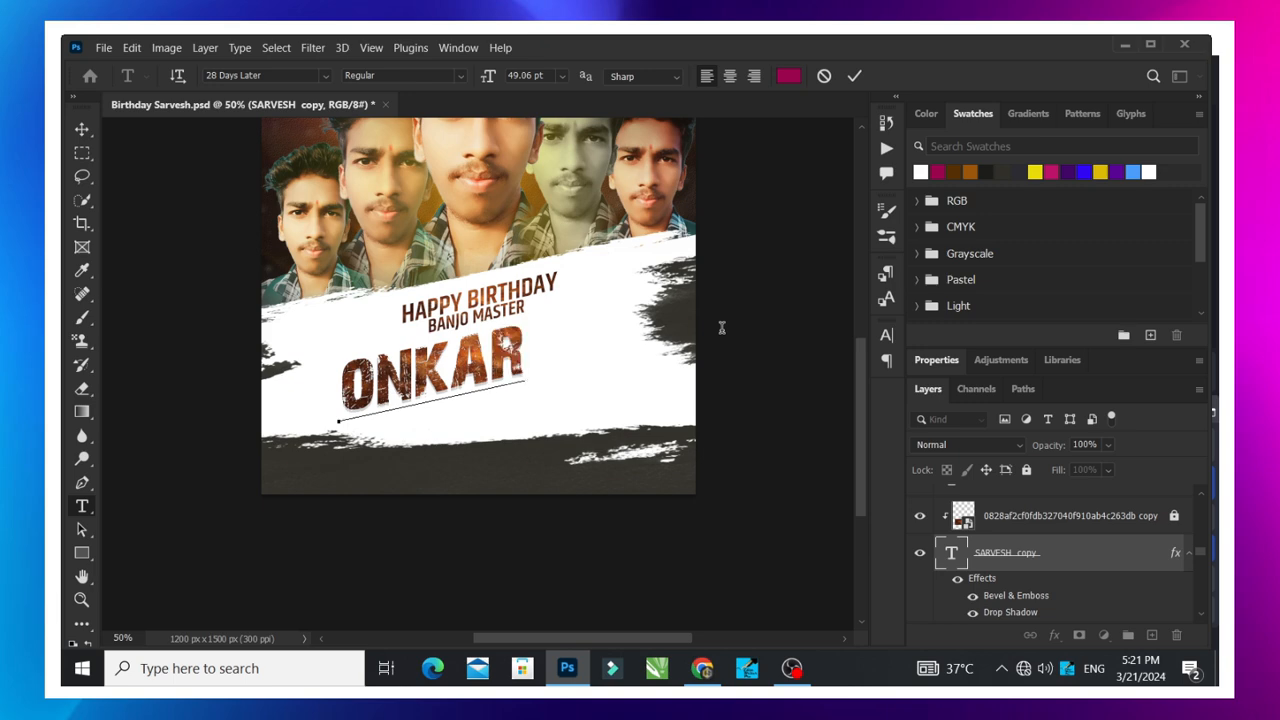
type(" GRAP")
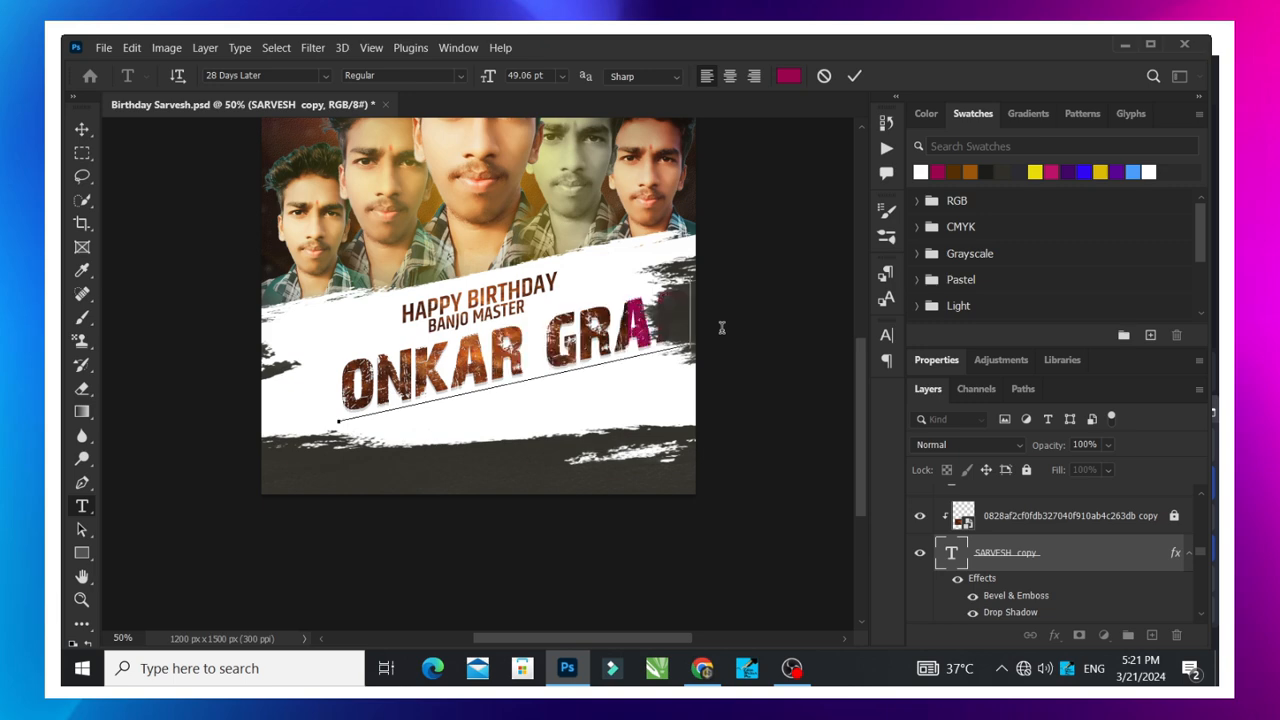
type("HICS")
scroll(729, 328, "up", 1)
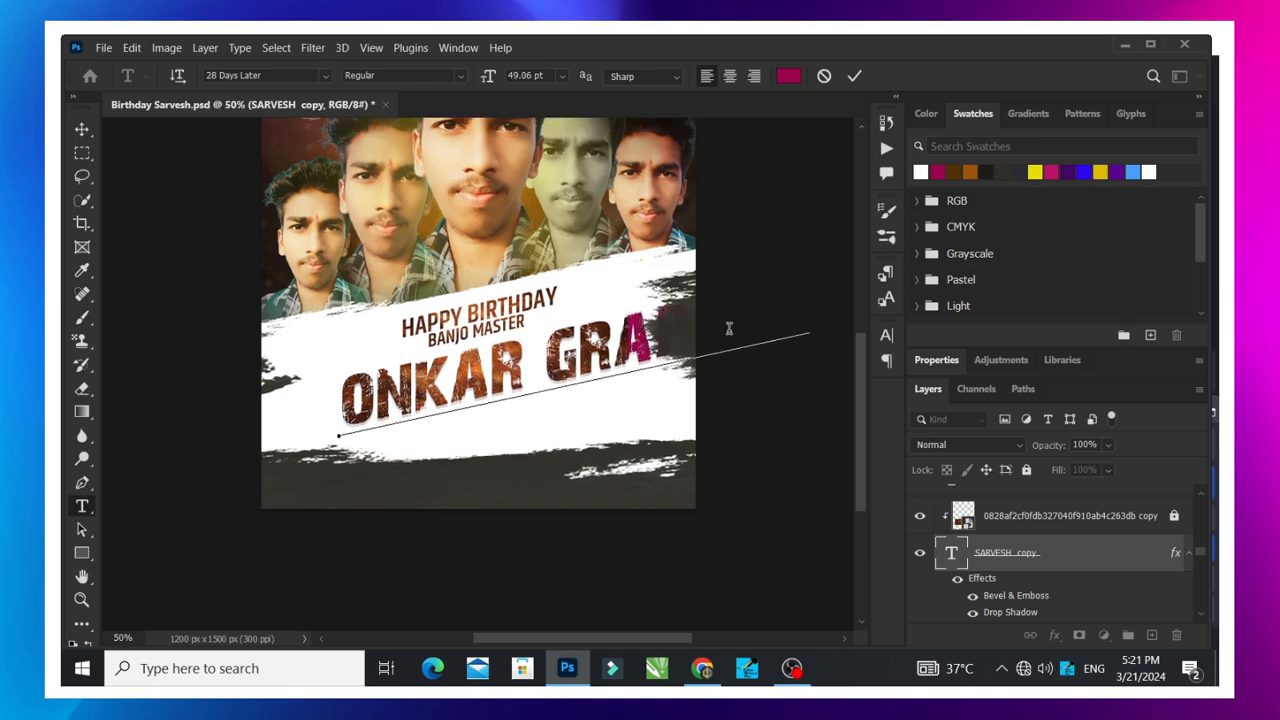
- Delete the word GRAPHICS from the large title text, commit the text edit and deselect the layer
key("BackSpace")
key("BackSpace")
key("BackSpace")
key("BackSpace")
key("BackSpace")
key("BackSpace")
key("BackSpace")
key("BackSpace")
key("BackSpace")
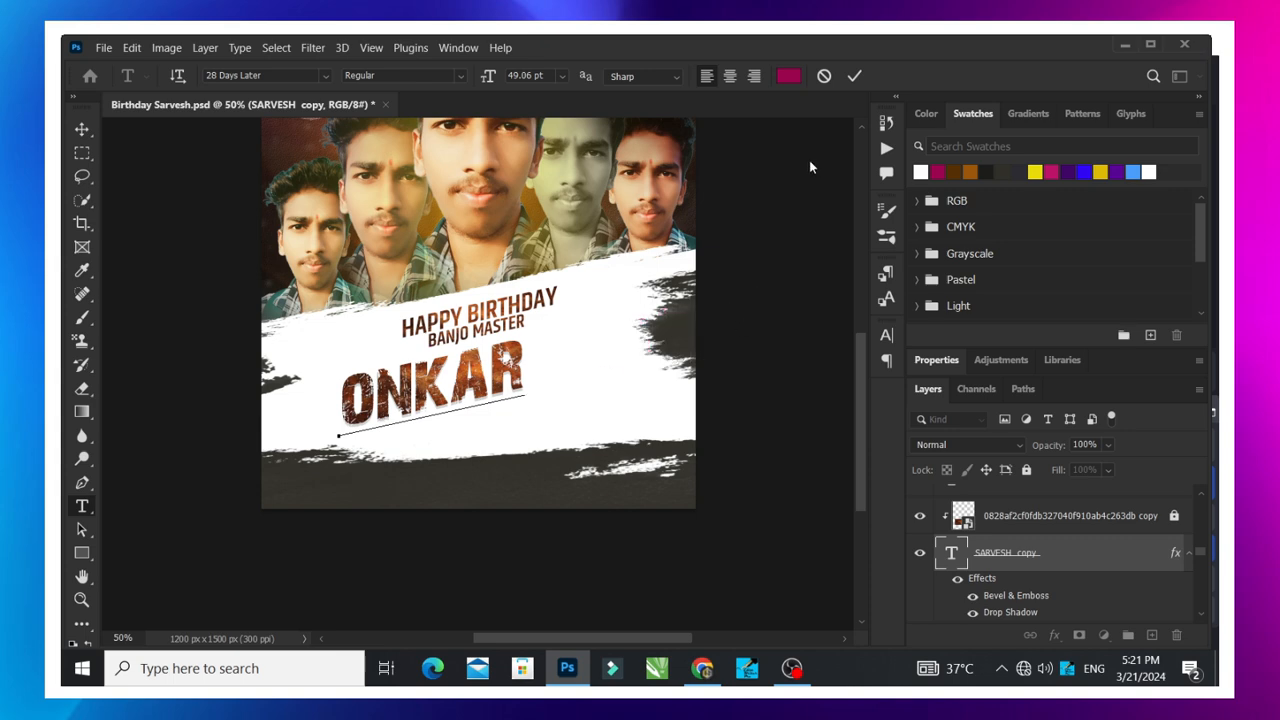
left_click(854, 76)
key("v")
left_click(637, 347)
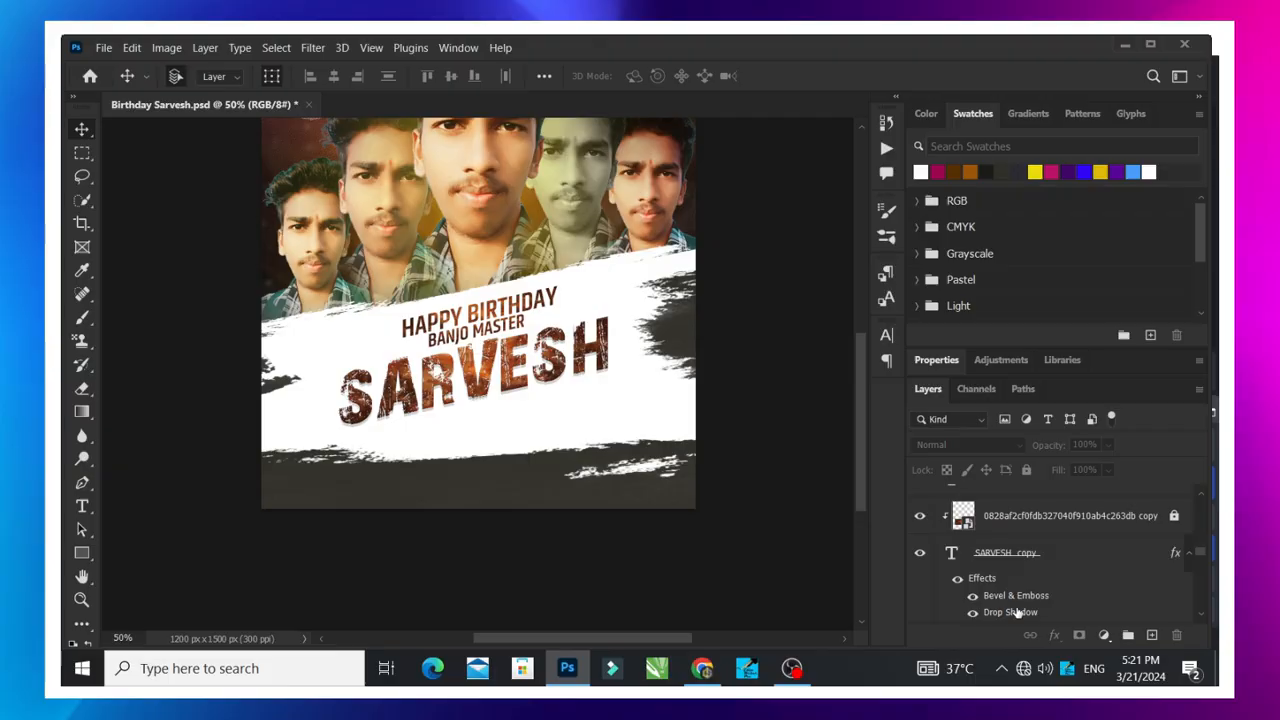
- Show the 21 and MARCH date text, the Best Wishes line and the Onkar Graphics Designer GFX credit
scroll(1015, 610, "up", 2)
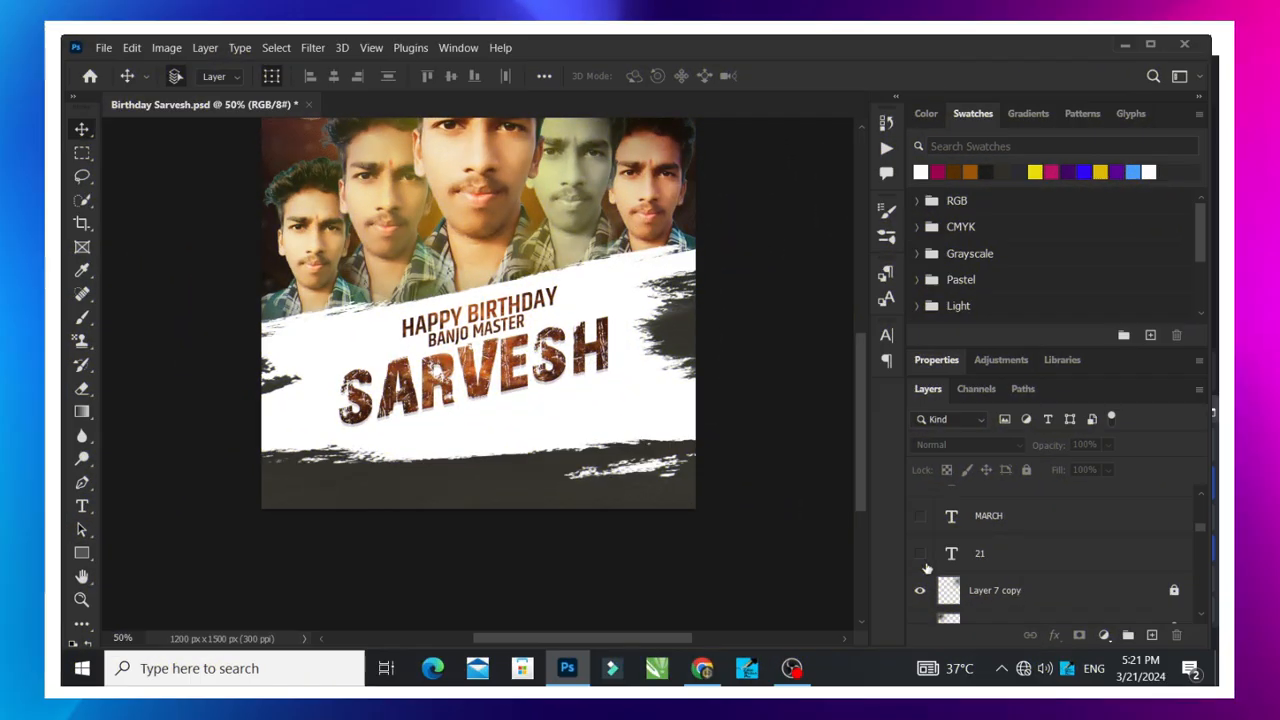
left_click(919, 553)
scroll(960, 560, "up", 2)
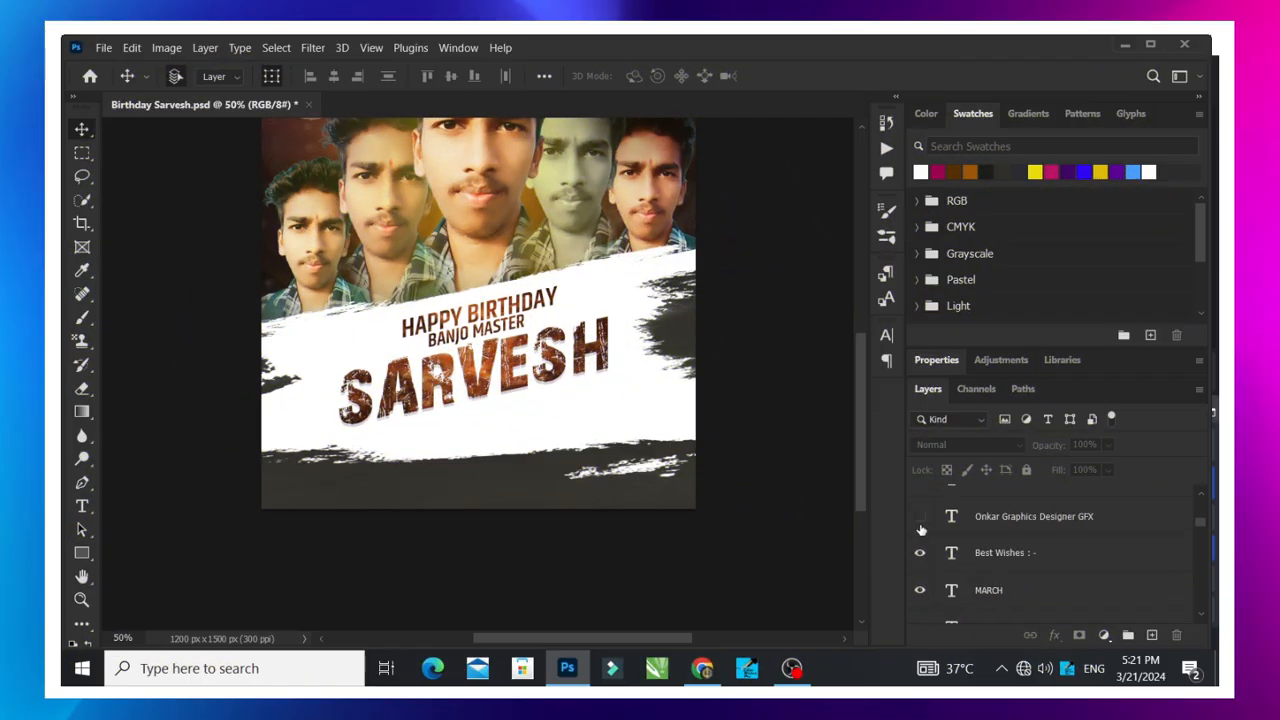
left_click(920, 518)
- Show the footer contact line, the CONCEPT | DESIGN | CALLIGRAPHY line above it and the phone symbol layer
scroll(941, 565, "up", 2)
left_click(920, 553)
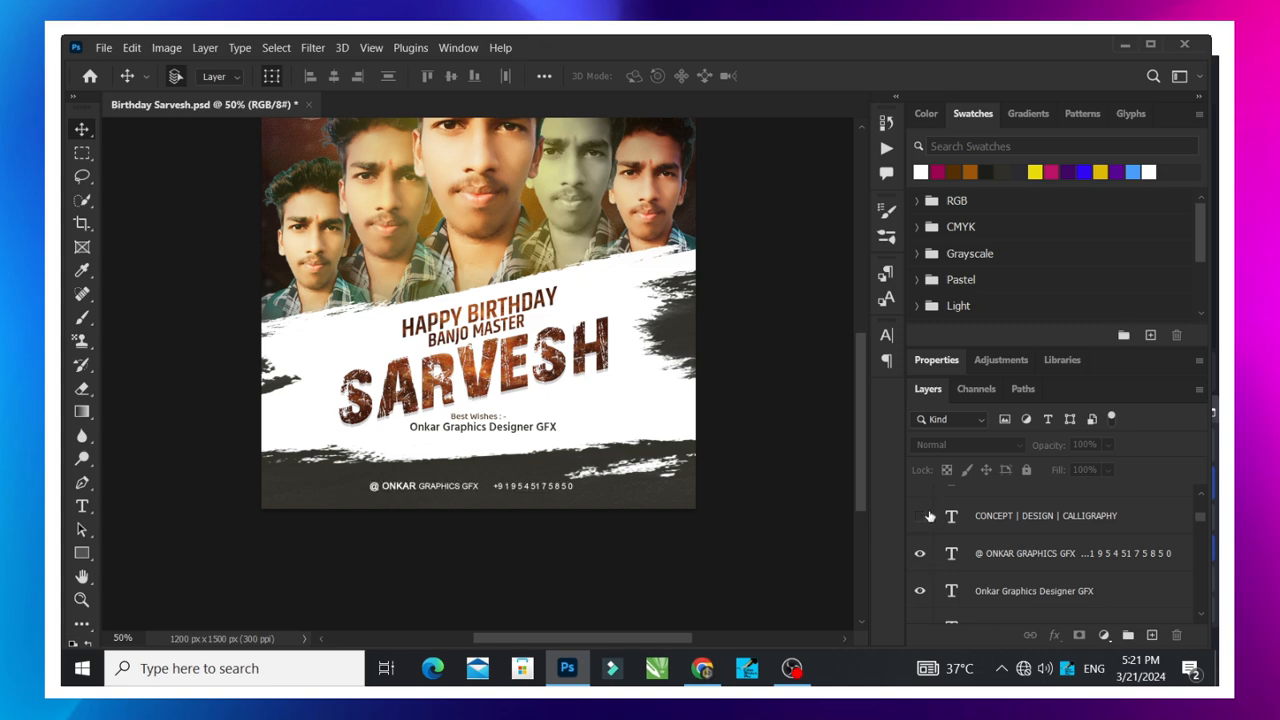
left_click(920, 515)
scroll(928, 560, "up", 2)
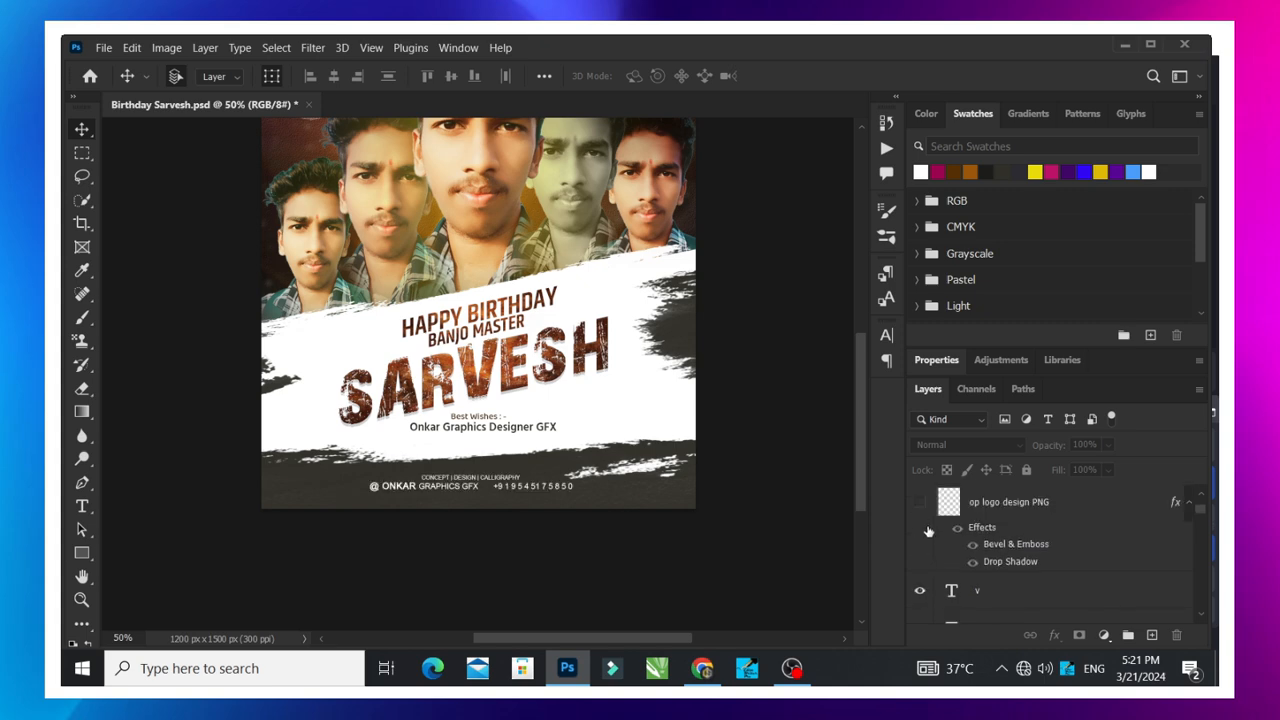
- Show the op logo design PNG layer and both bird layers, bird-in-png-2 and its copy
left_click(920, 502)
scroll(936, 548, "up", 2)
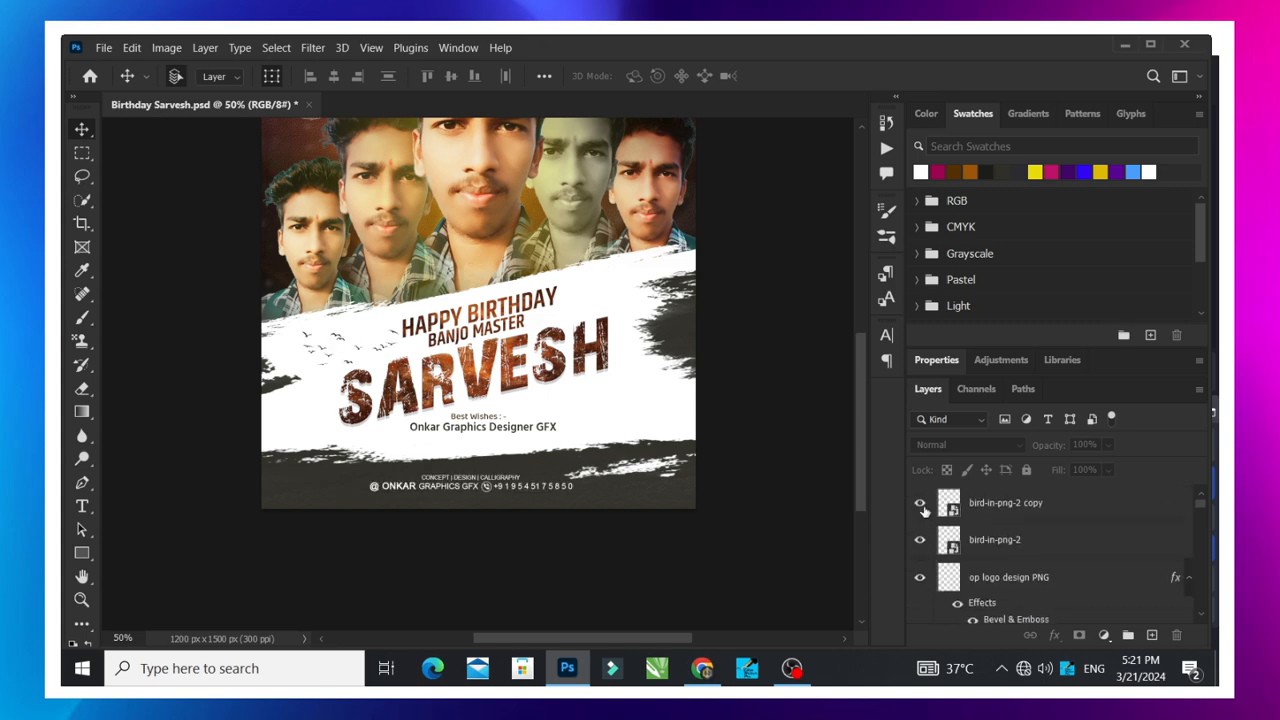
left_click(921, 506)
scroll(709, 466, "down", 1)
scroll(680, 465, "up", 3)
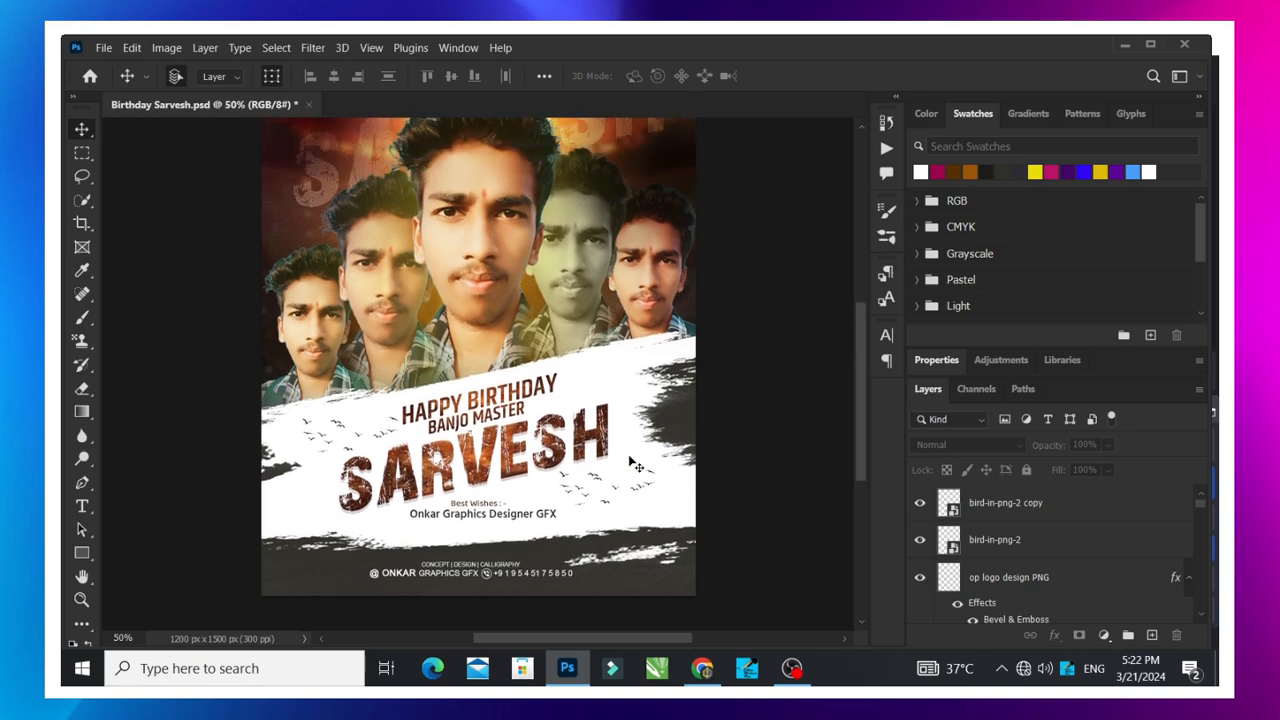
scroll(630, 462, "down", 1)
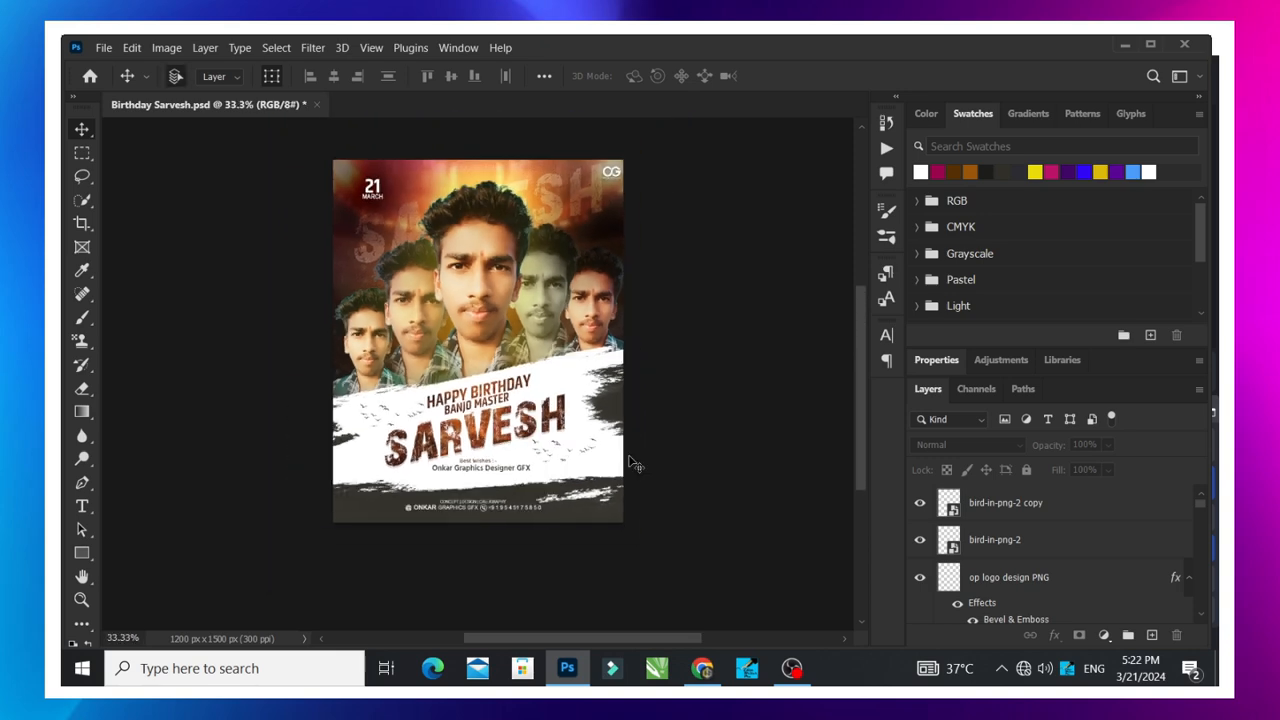
scroll(574, 452, "up", 1)
scroll(567, 447, "down", 3)
key("ctrl+plus")
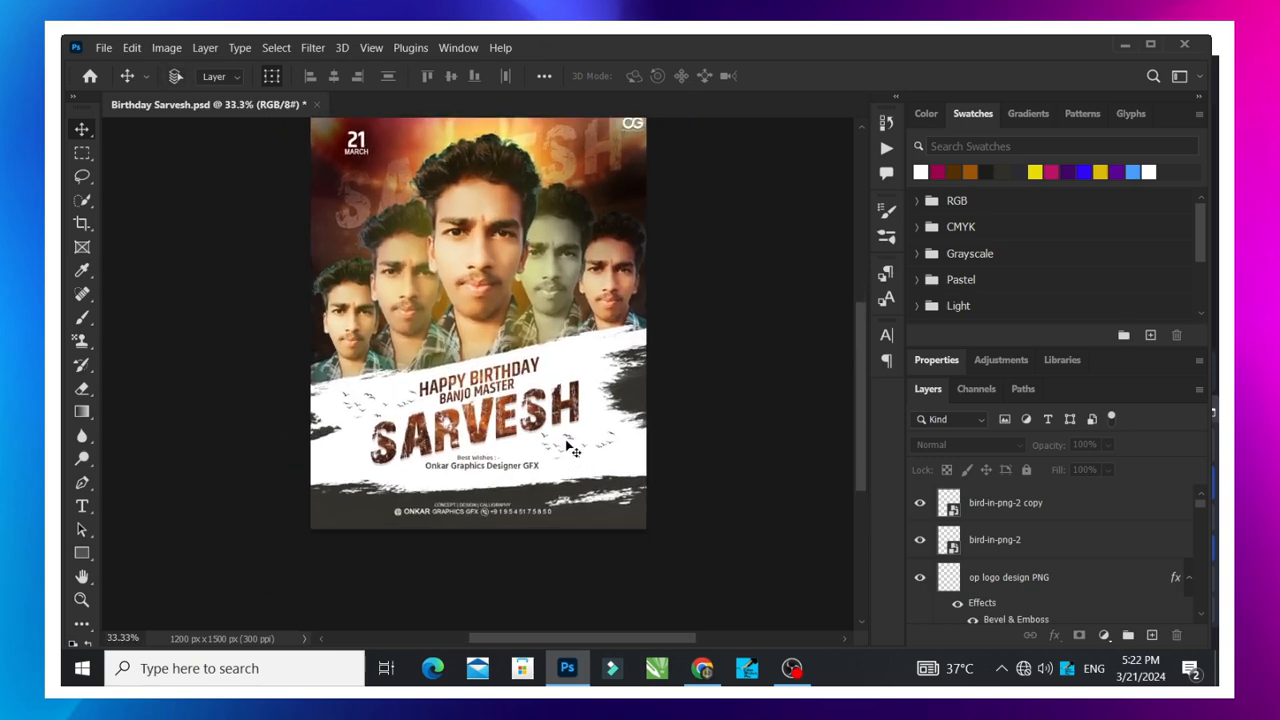
- Examine the whole poster composition at several zoom levels, from the date and logo down to the footer
key("ctrl+minus")
scroll(591, 470, "up", 2)
scroll(511, 445, "down", 5)
scroll(511, 445, "up", 4)
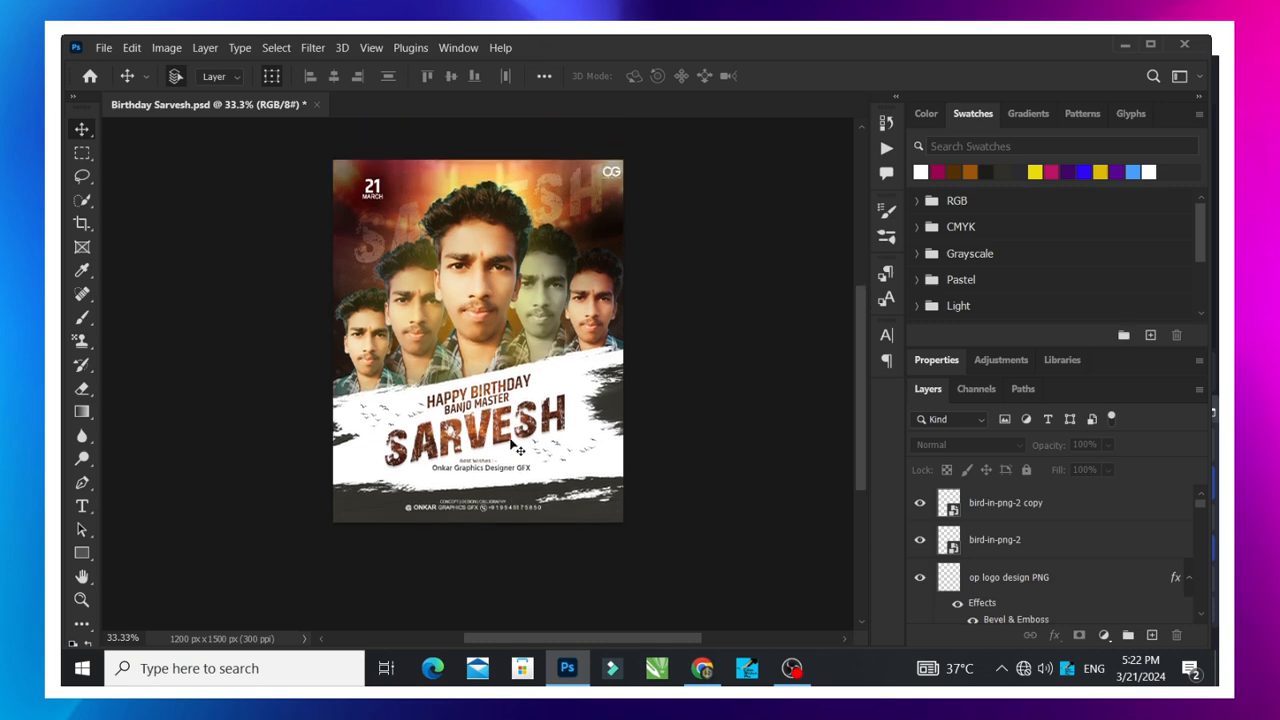
key("ctrl+plus")
key("ctrl+minus")
scroll(528, 431, "up", 2)
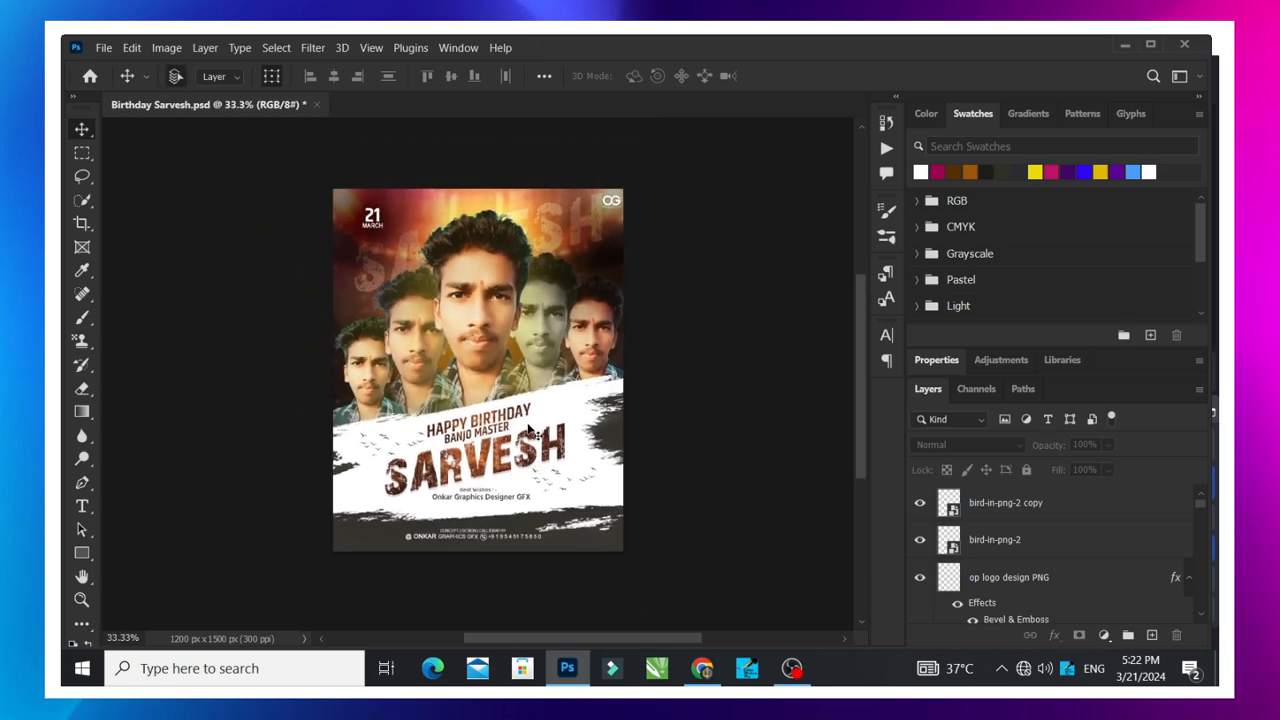
scroll(528, 428, "down", 4)
scroll(528, 428, "up", 1)
key("ctrl+minus")
key("ctrl+plus")
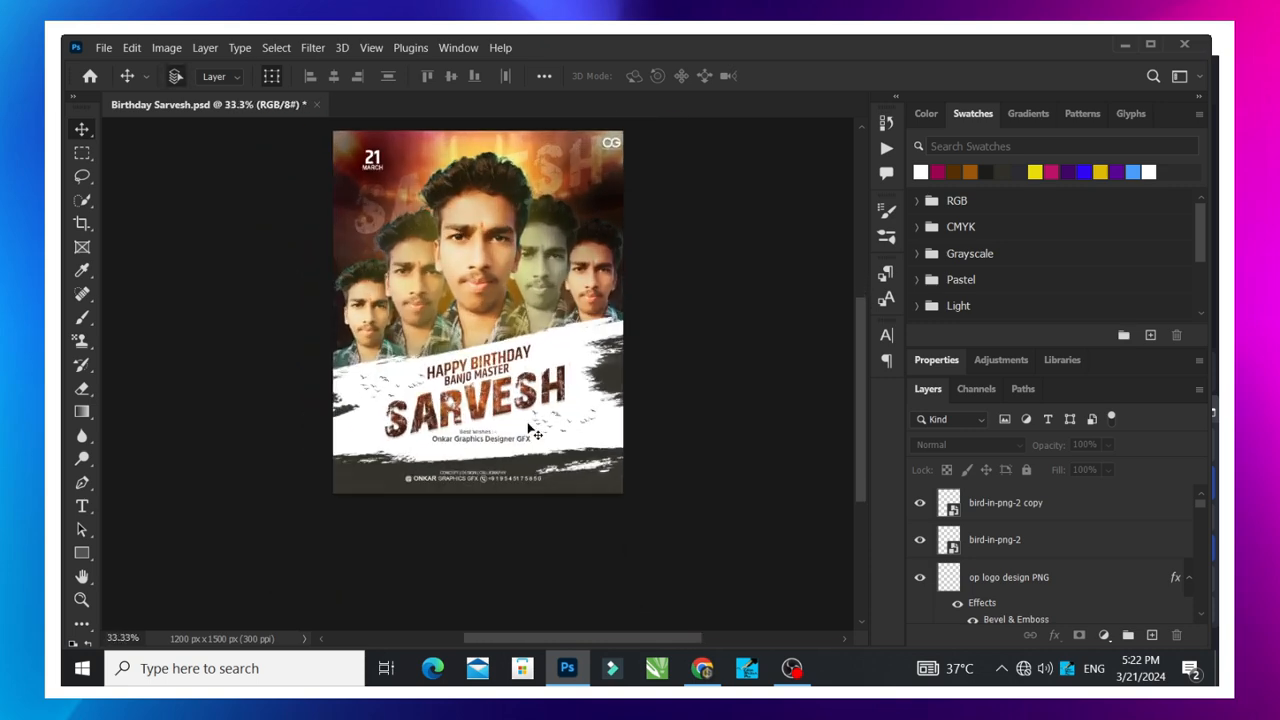
- Inspect the birds below the title and the faded SARVESH text behind the portraits by selecting each, and clear the layer selection
key("ctrl+plus")
key("ctrl+plus")
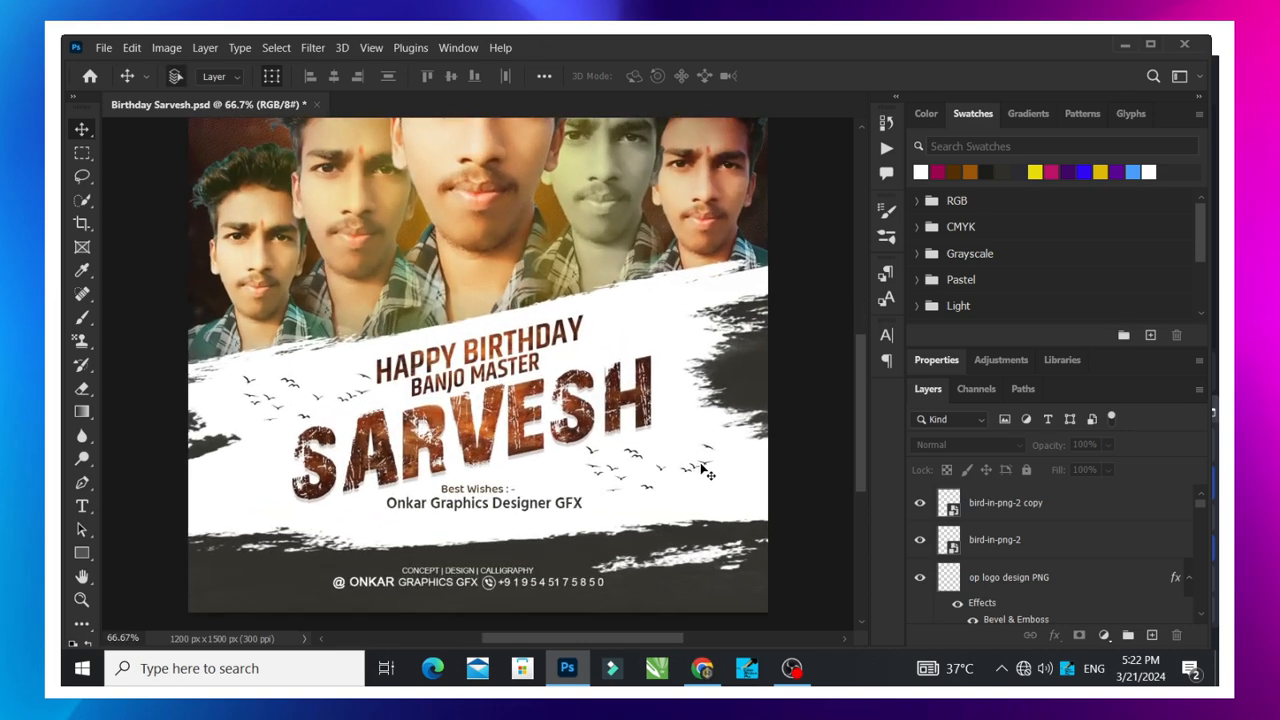
left_click(703, 470)
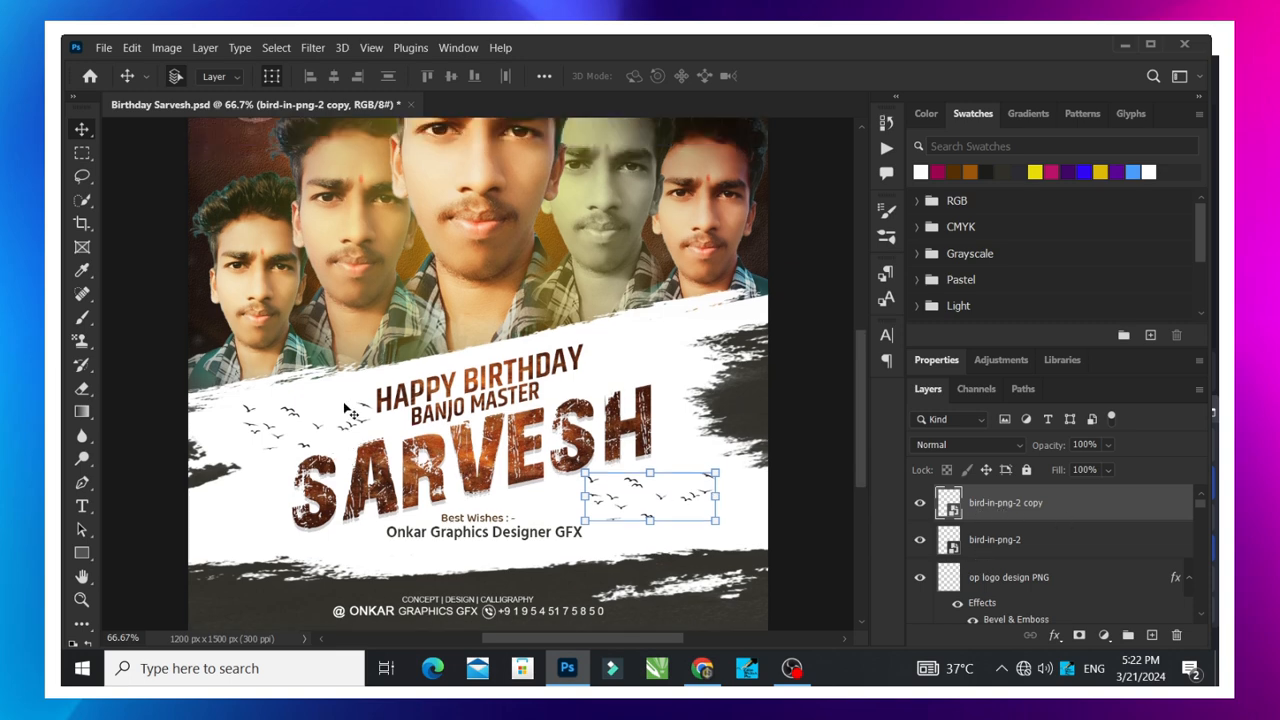
scroll(348, 412, "up", 5)
scroll(400, 352, "down", 3)
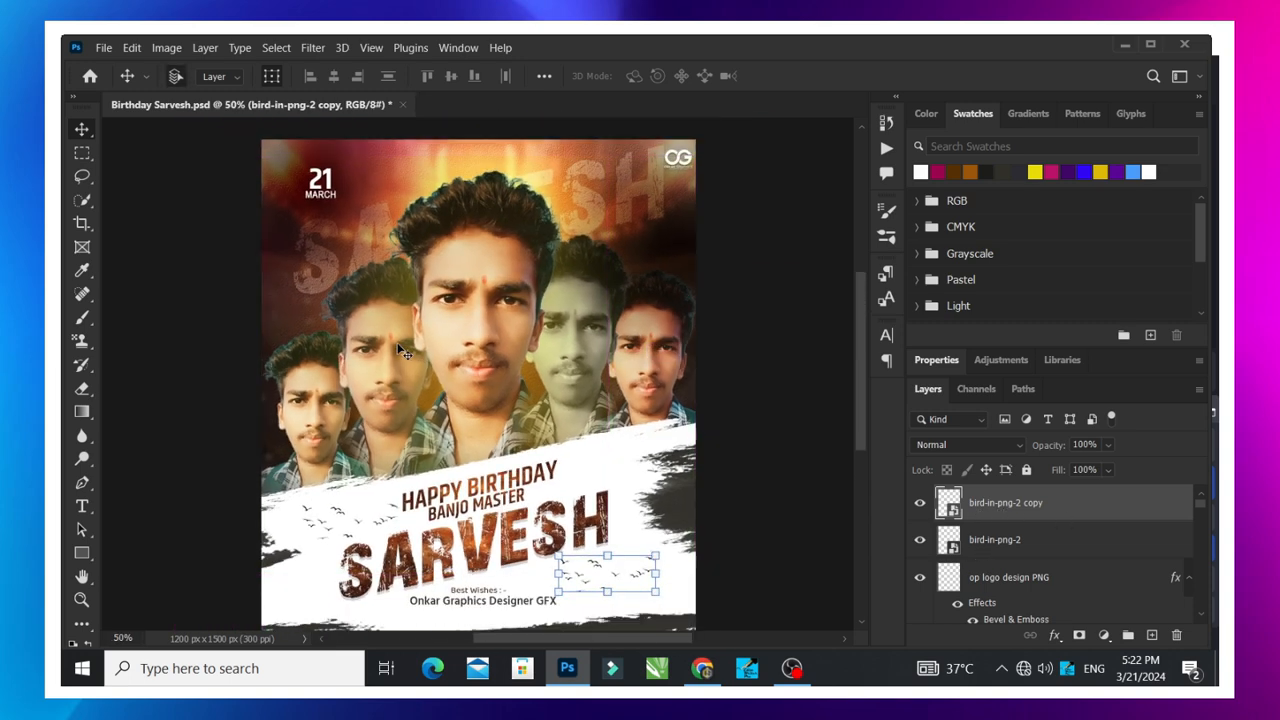
scroll(352, 290, "up", 1)
left_click(350, 287)
left_click(749, 323)
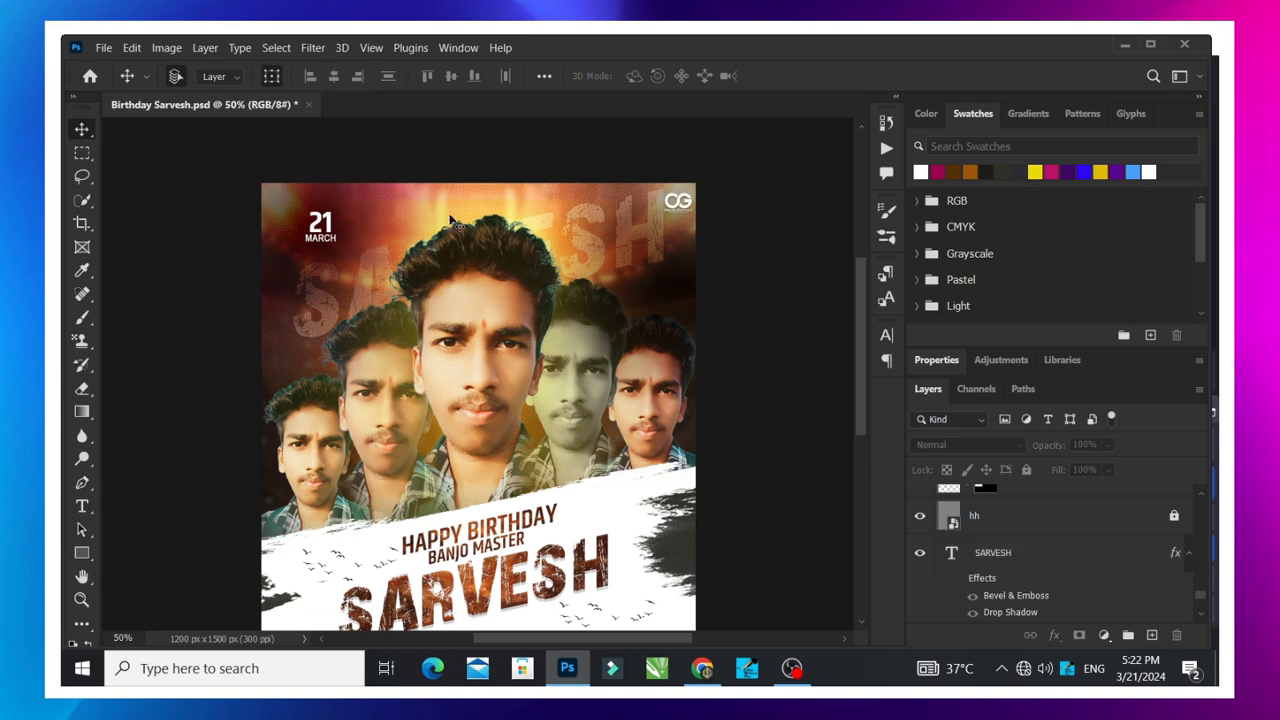
- Move the white brush stroke above the footer slightly toward the poster's lower-right corner and deselect its layer
scroll(641, 200, "down", 6)
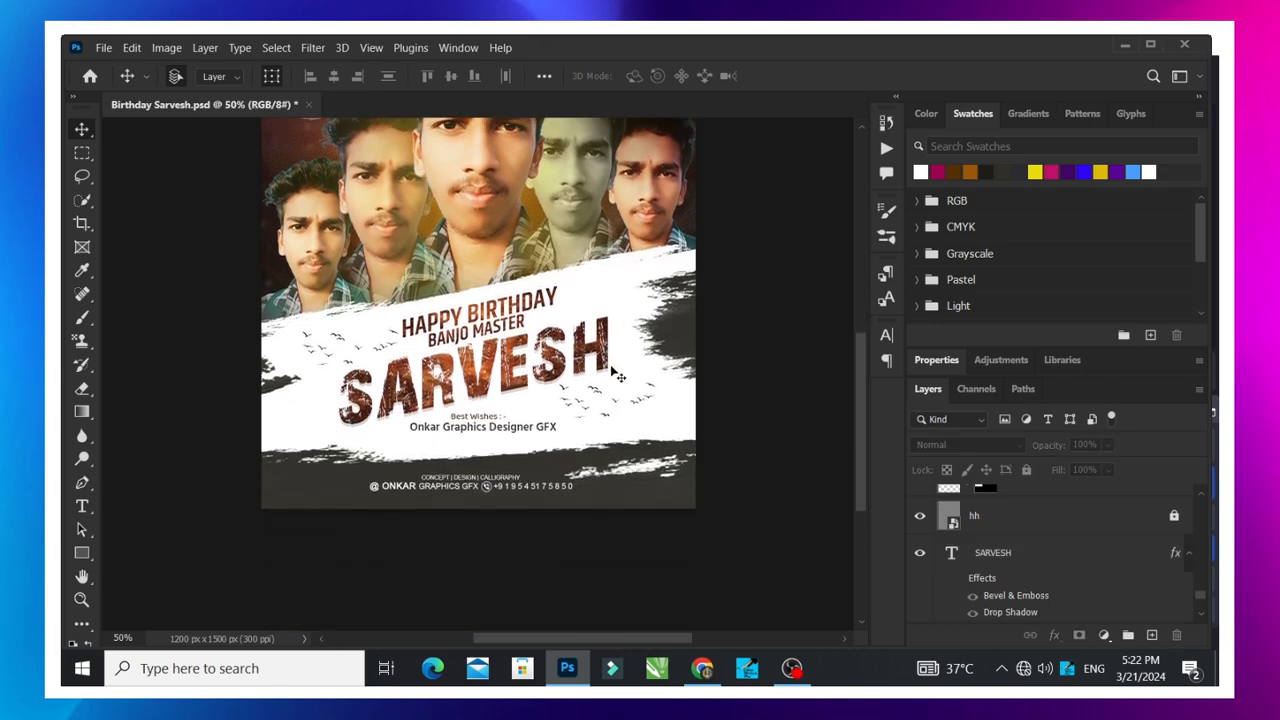
mouse_move(607, 488)
left_mouse_down()
mouse_move(648, 355)
mouse_move(652, 410)
mouse_move(630, 443)
mouse_move(632, 484)
mouse_move(637, 497)
mouse_move(650, 480)
mouse_move(648, 497)
mouse_move(647, 483)
mouse_move(630, 501)
left_mouse_up()
left_click(760, 396)
left_click(777, 356)
scroll(612, 468, "up", 1)
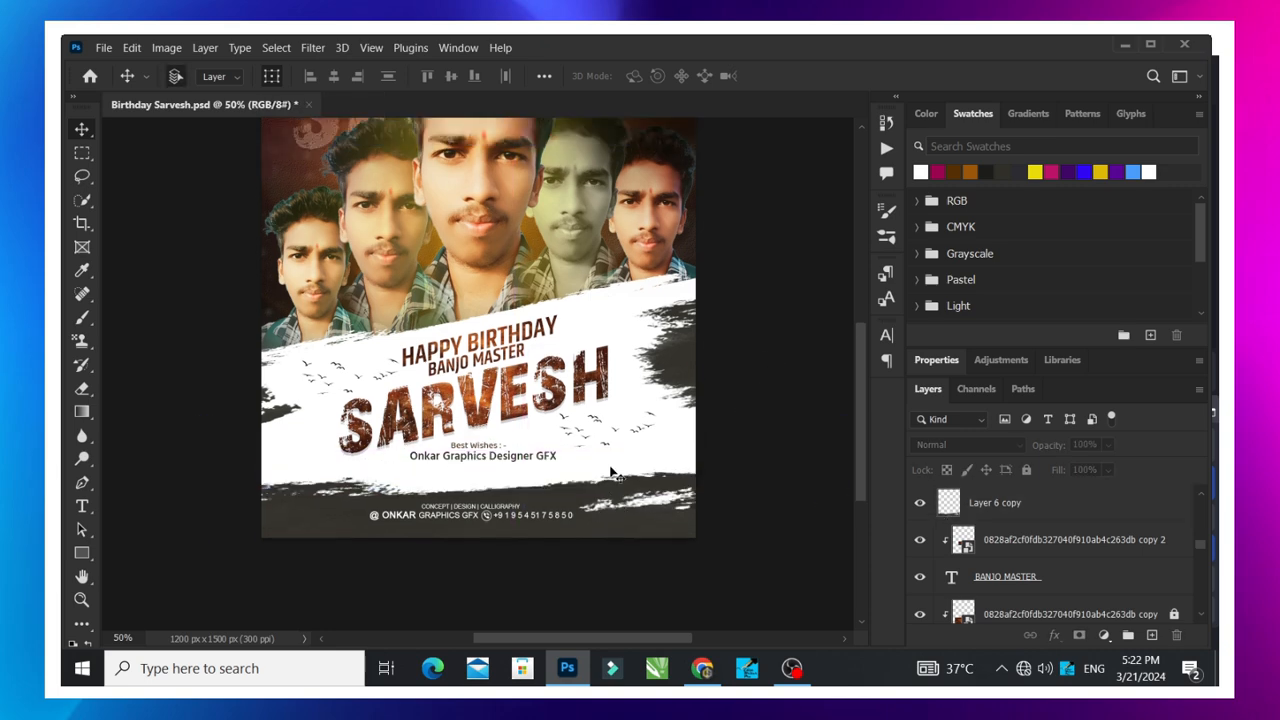
- Review the poster's overall balance after the brush stroke adjustment, checking the portraits, title area and footer up close and in full
scroll(672, 441, "up", 3)
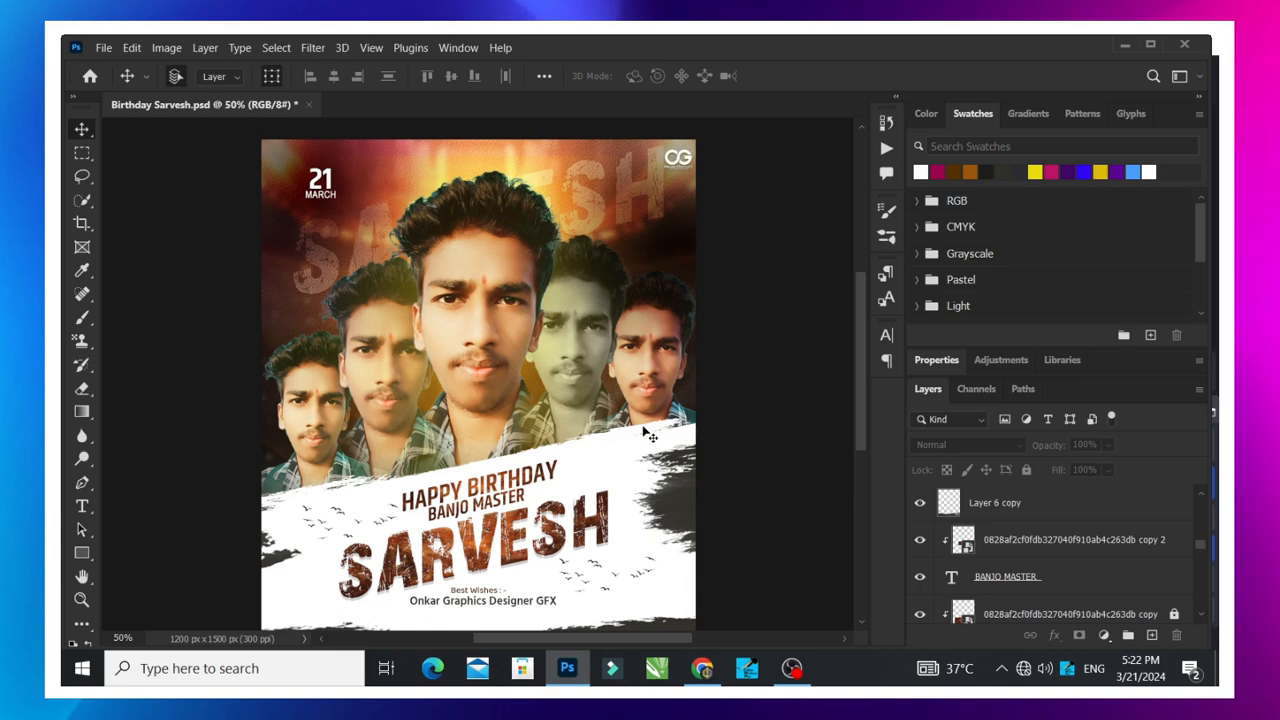
scroll(645, 438, "down", 3)
scroll(640, 440, "up", 2)
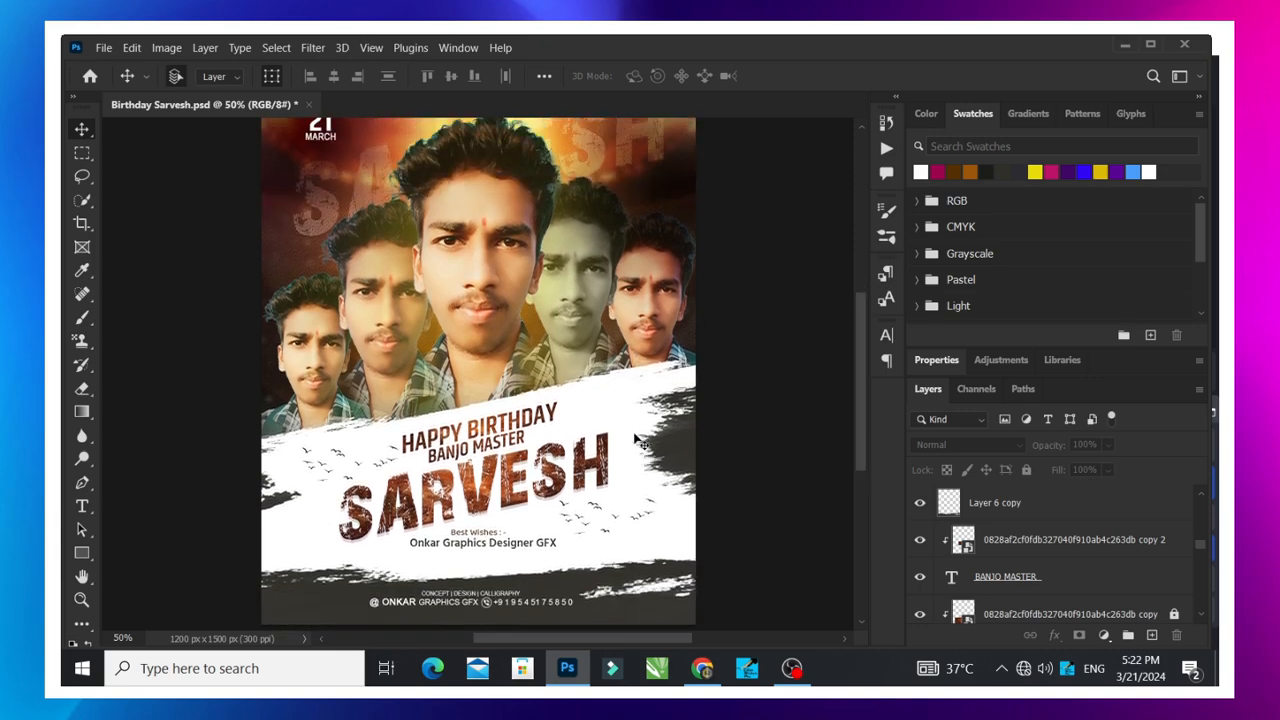
scroll(640, 440, "down", 2)
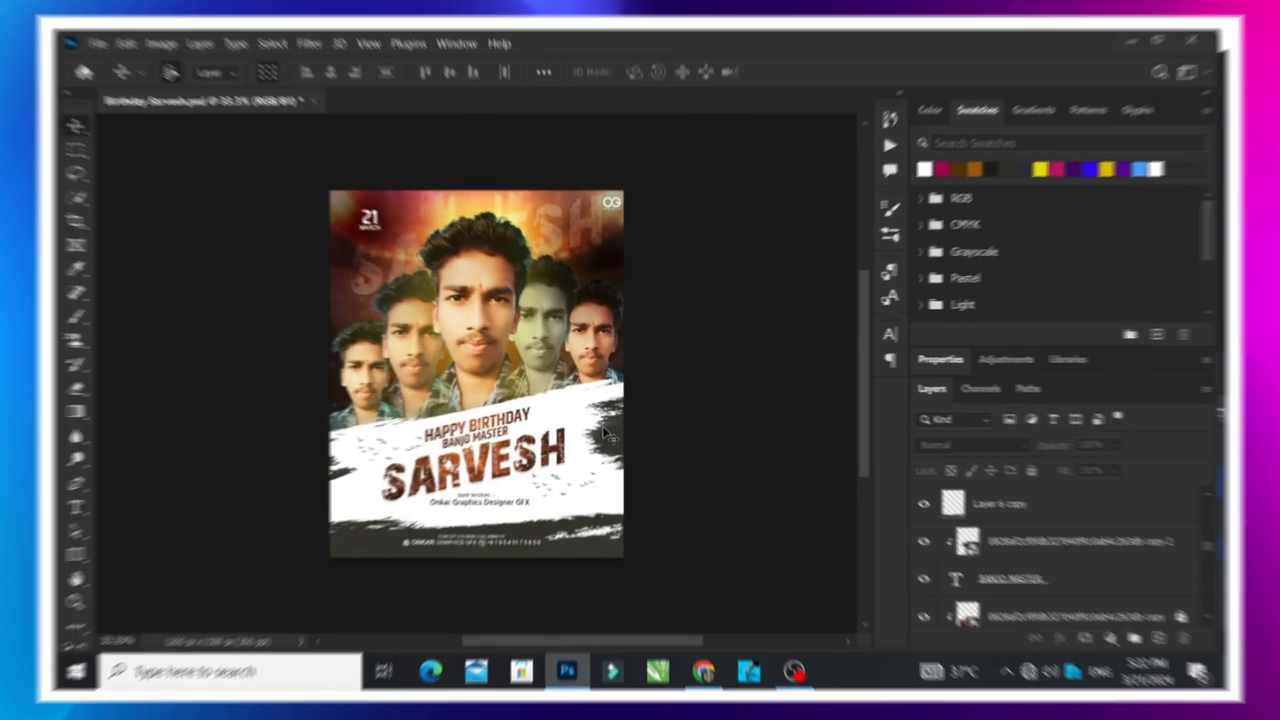
scroll(603, 435, "up", 1)
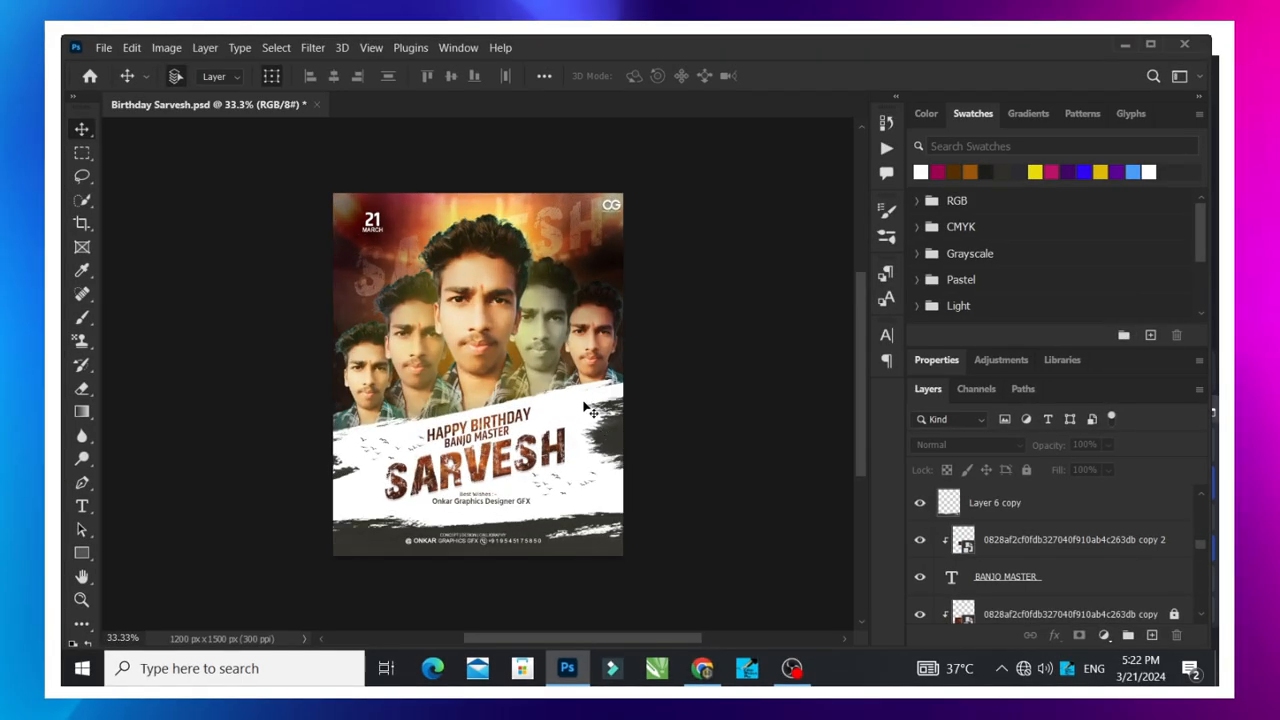
scroll(588, 410, "down", 1)
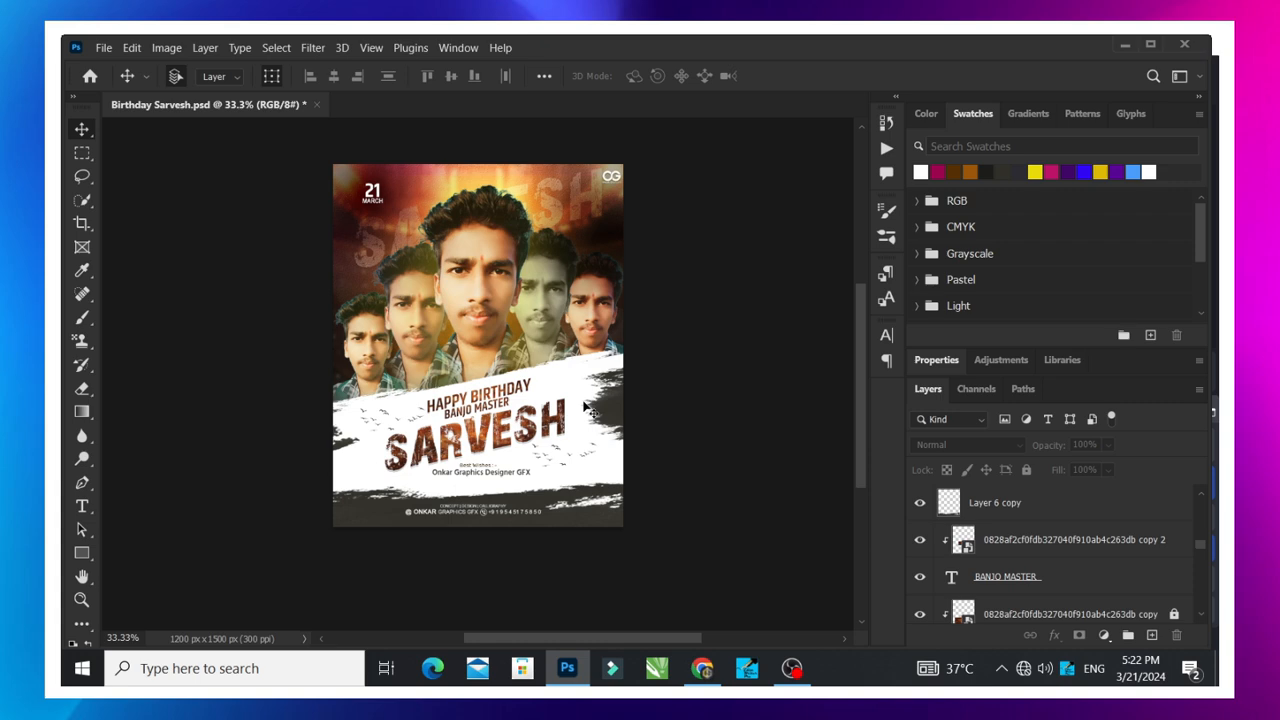
right_click(461, 298)
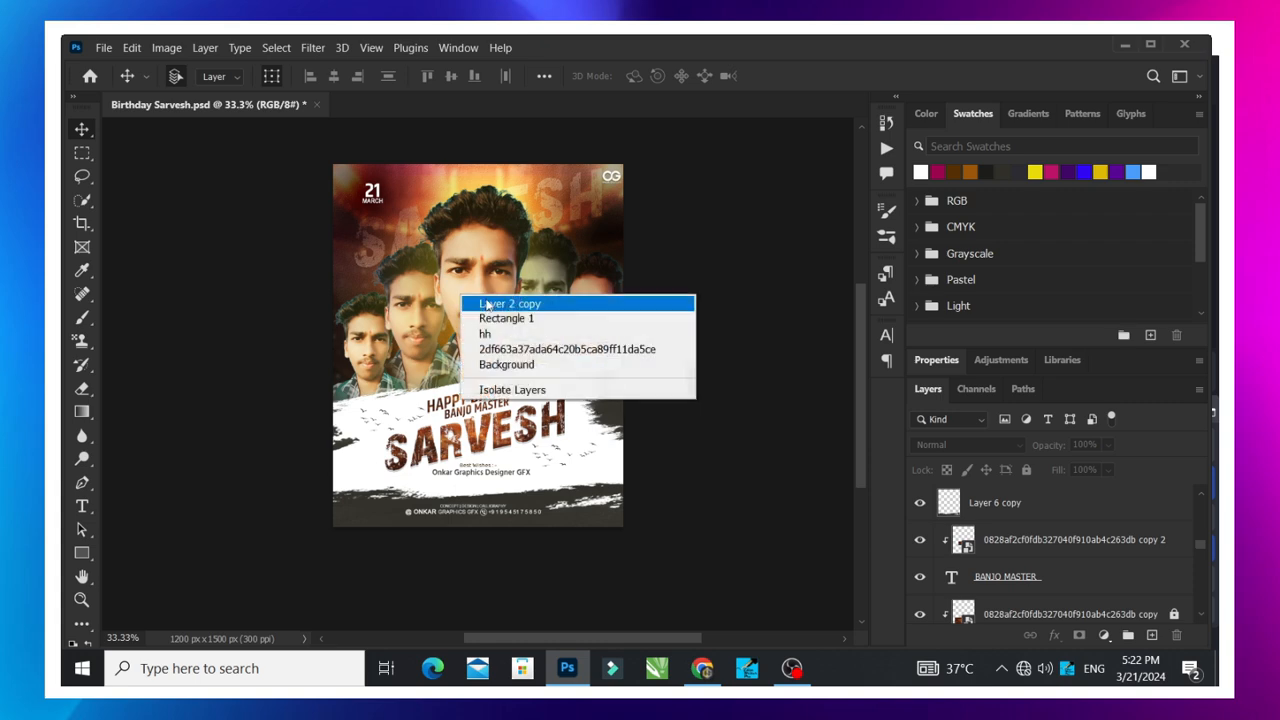
left_click(752, 450)
scroll(478, 422, "up", 1)
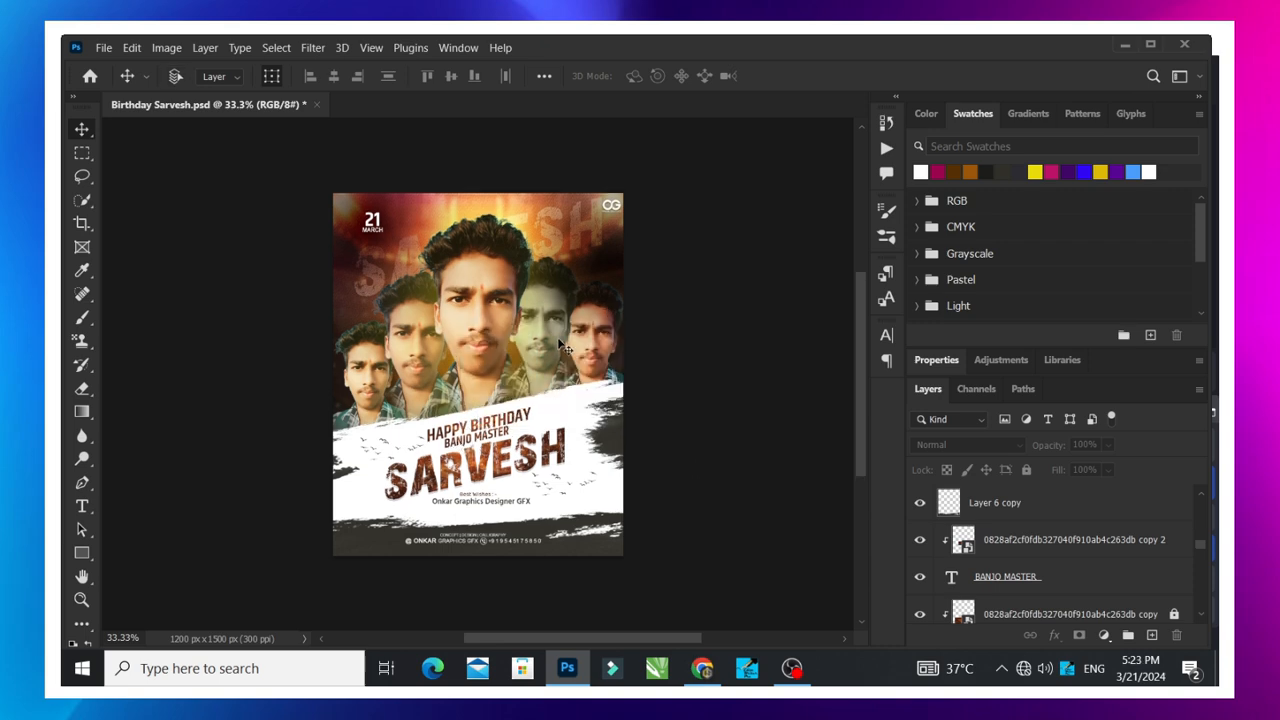
key("ctrl+plus")
key("ctrl+minus")
scroll(558, 340, "down", 4)
scroll(558, 340, "up", 3)
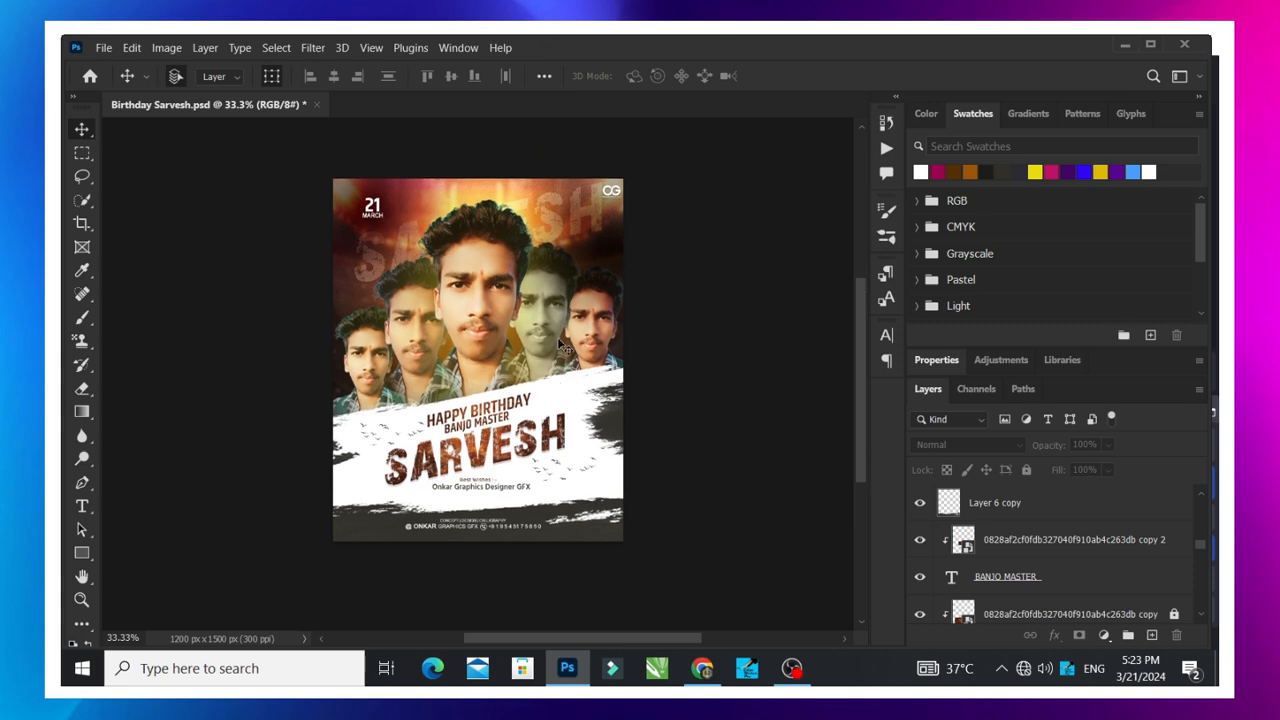
scroll(560, 343, "up", 1)
scroll(592, 366, "down", 2)
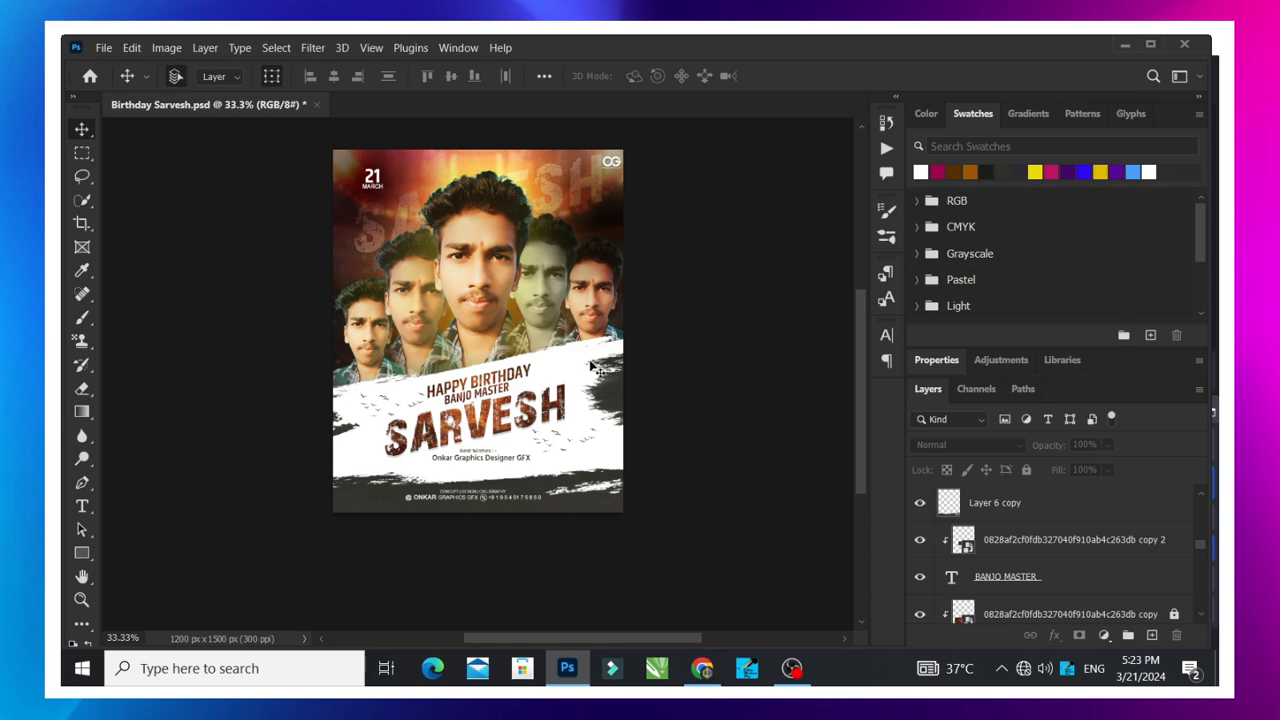